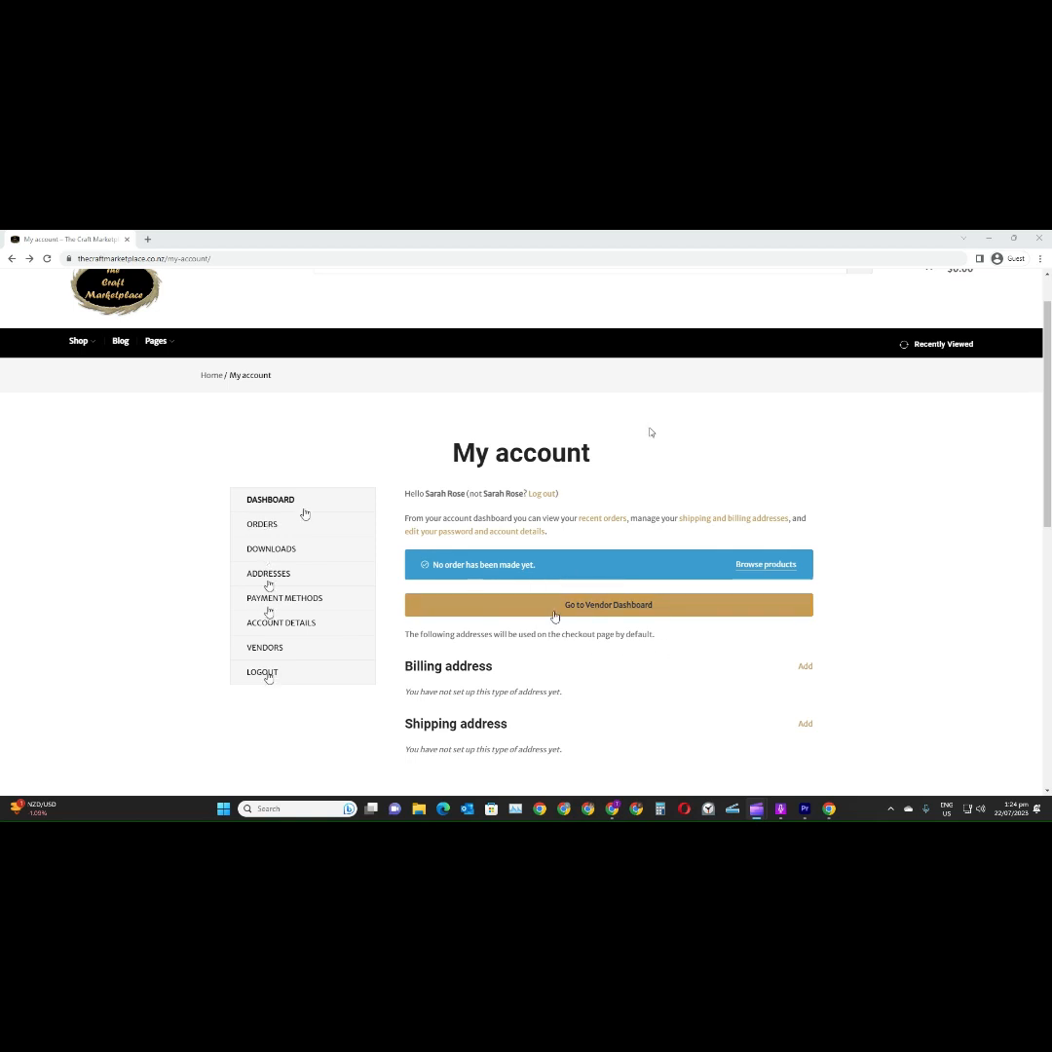
Open the vendor dashboard's product list and start adding a new product
left_click(593, 608)
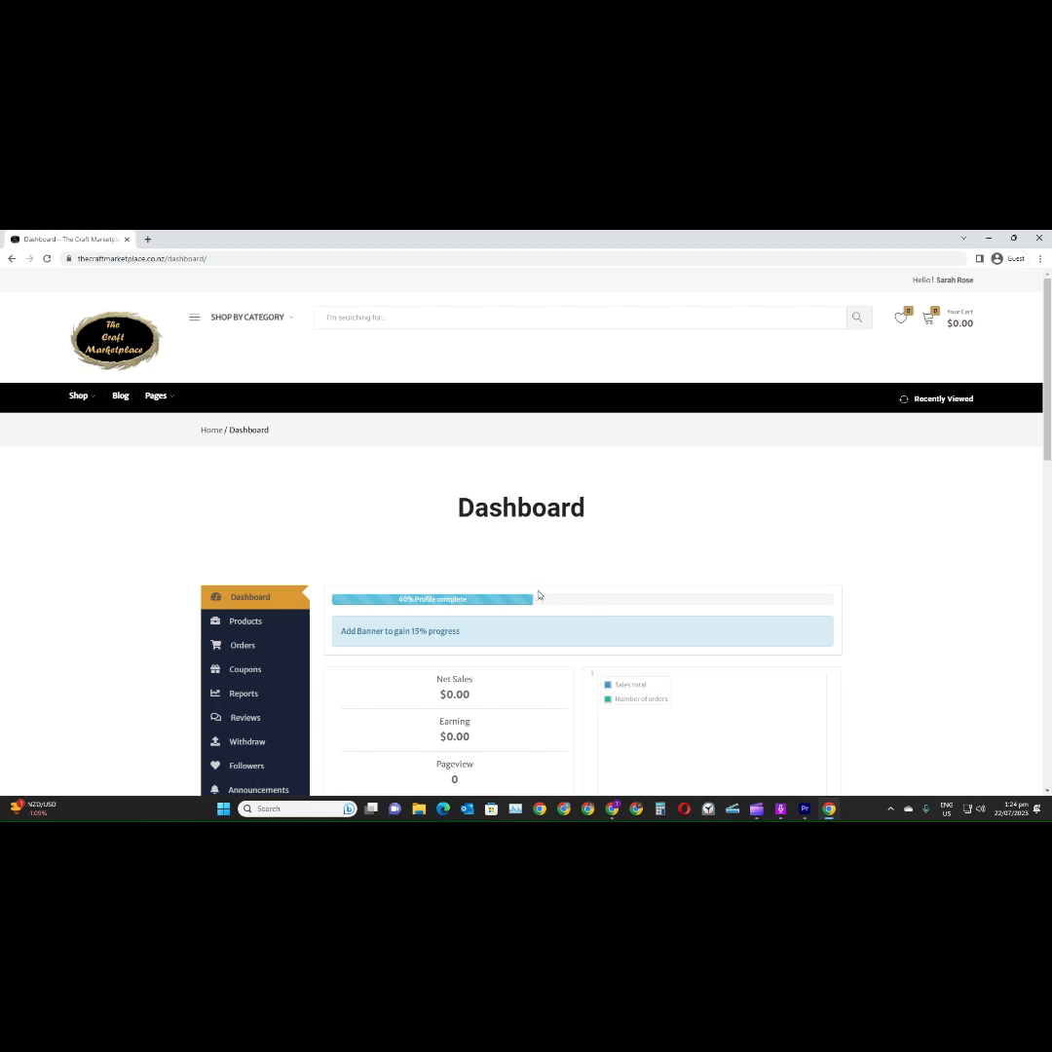
scroll(549, 592, "down", 1)
scroll(549, 592, "down", 1)
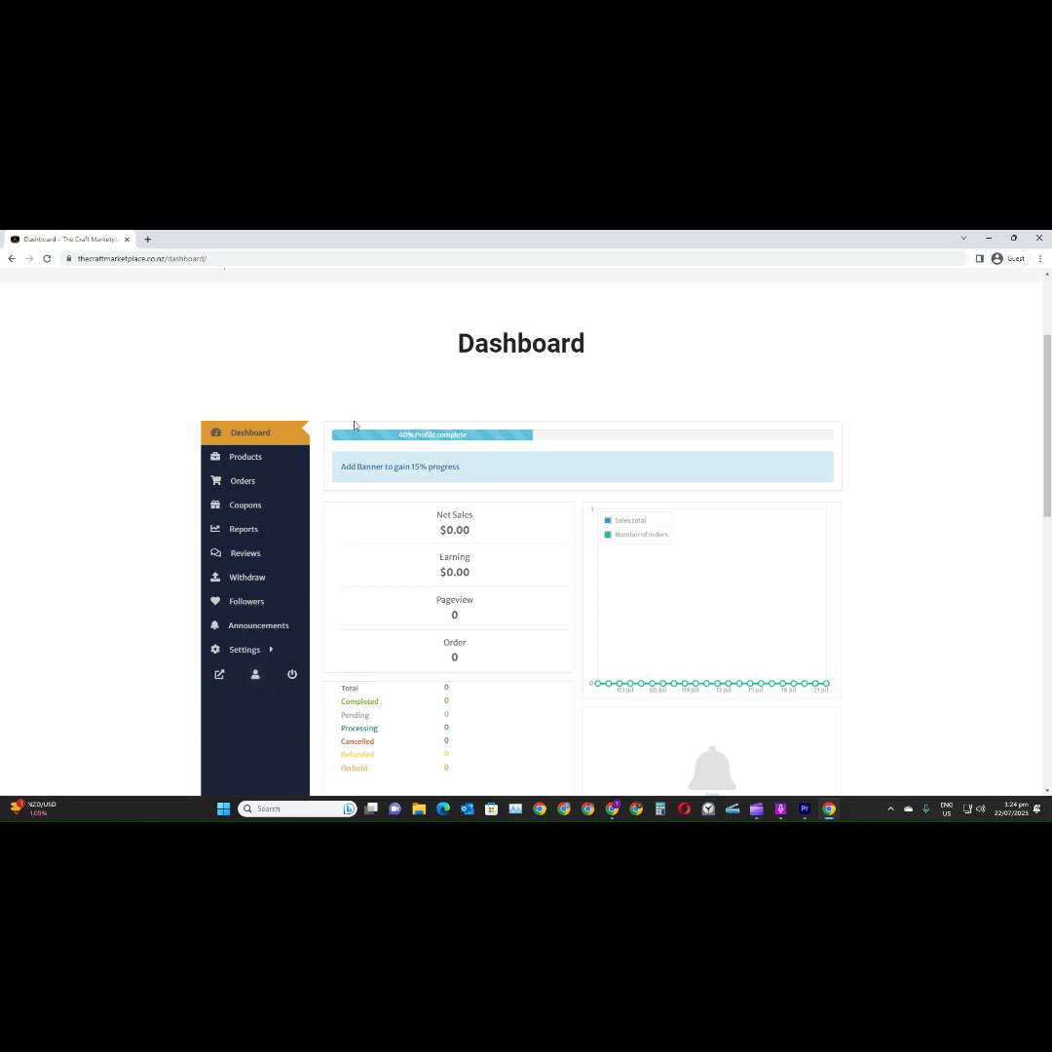
scroll(414, 438, "down", 1)
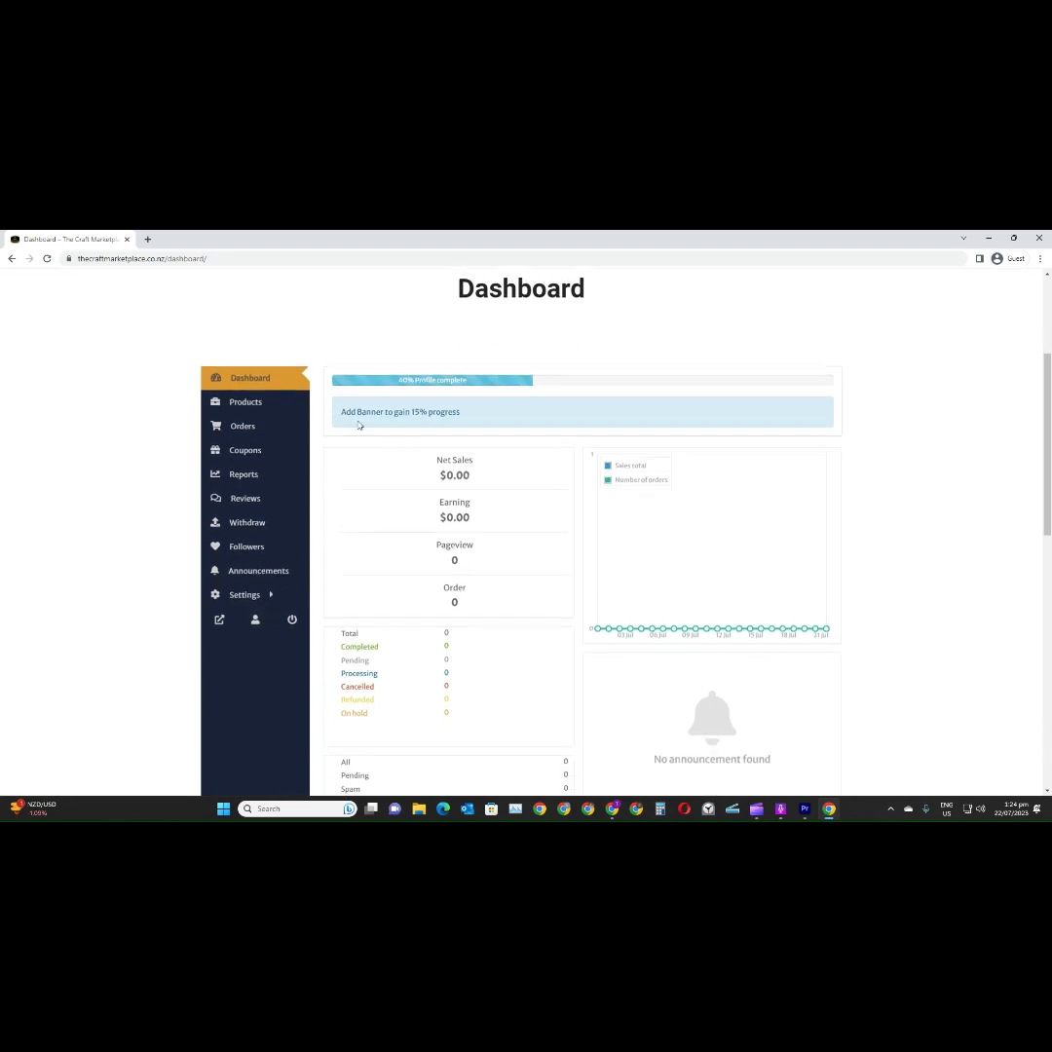
left_click(254, 408)
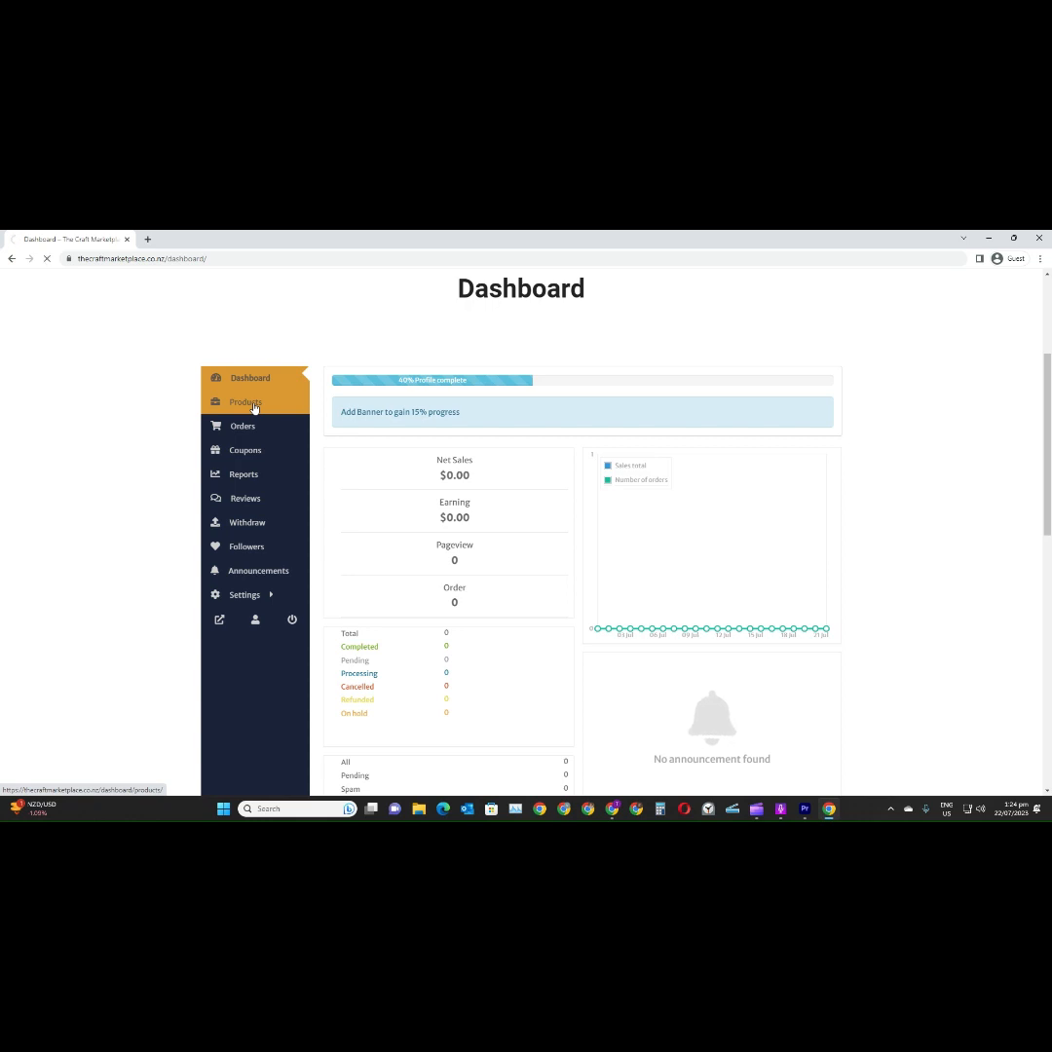
scroll(373, 425, "down", 3)
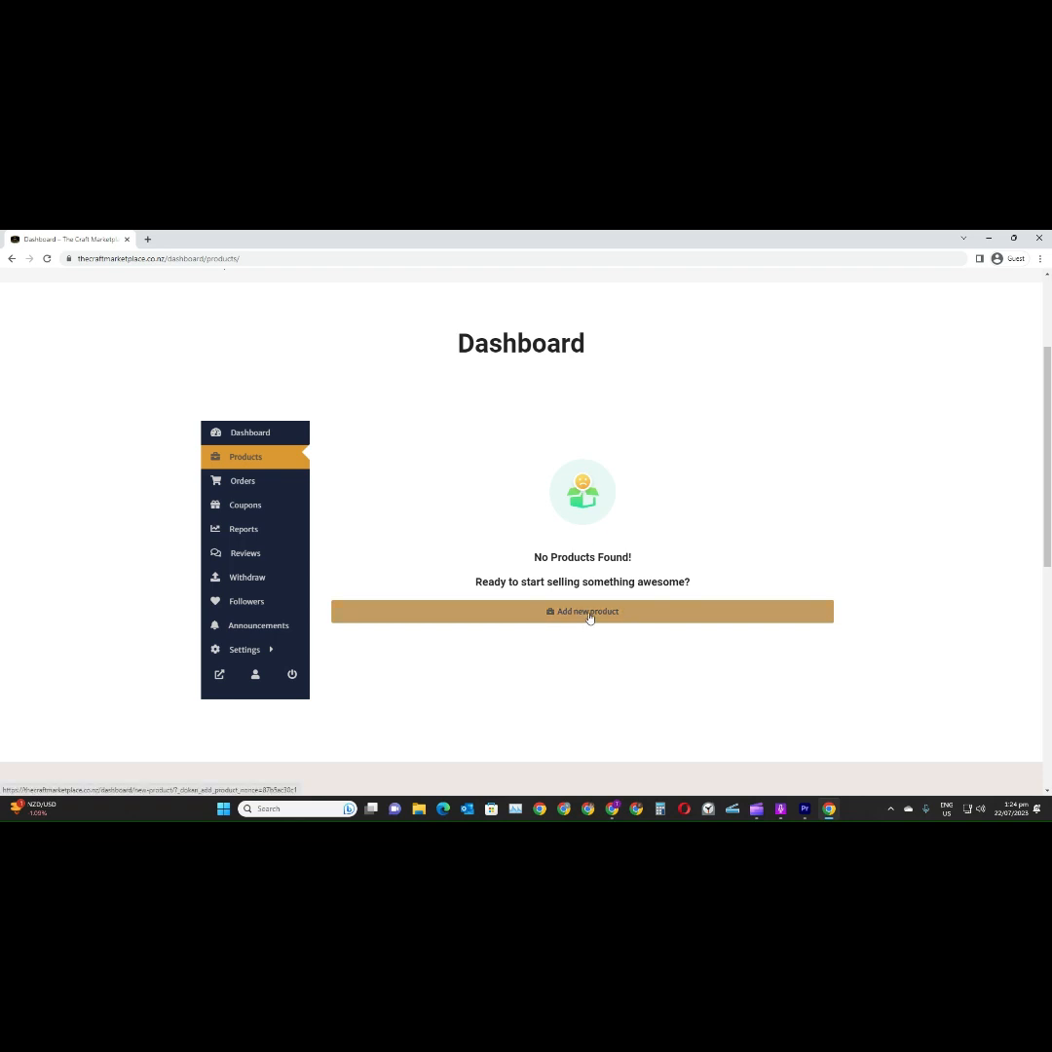
left_click(588, 615)
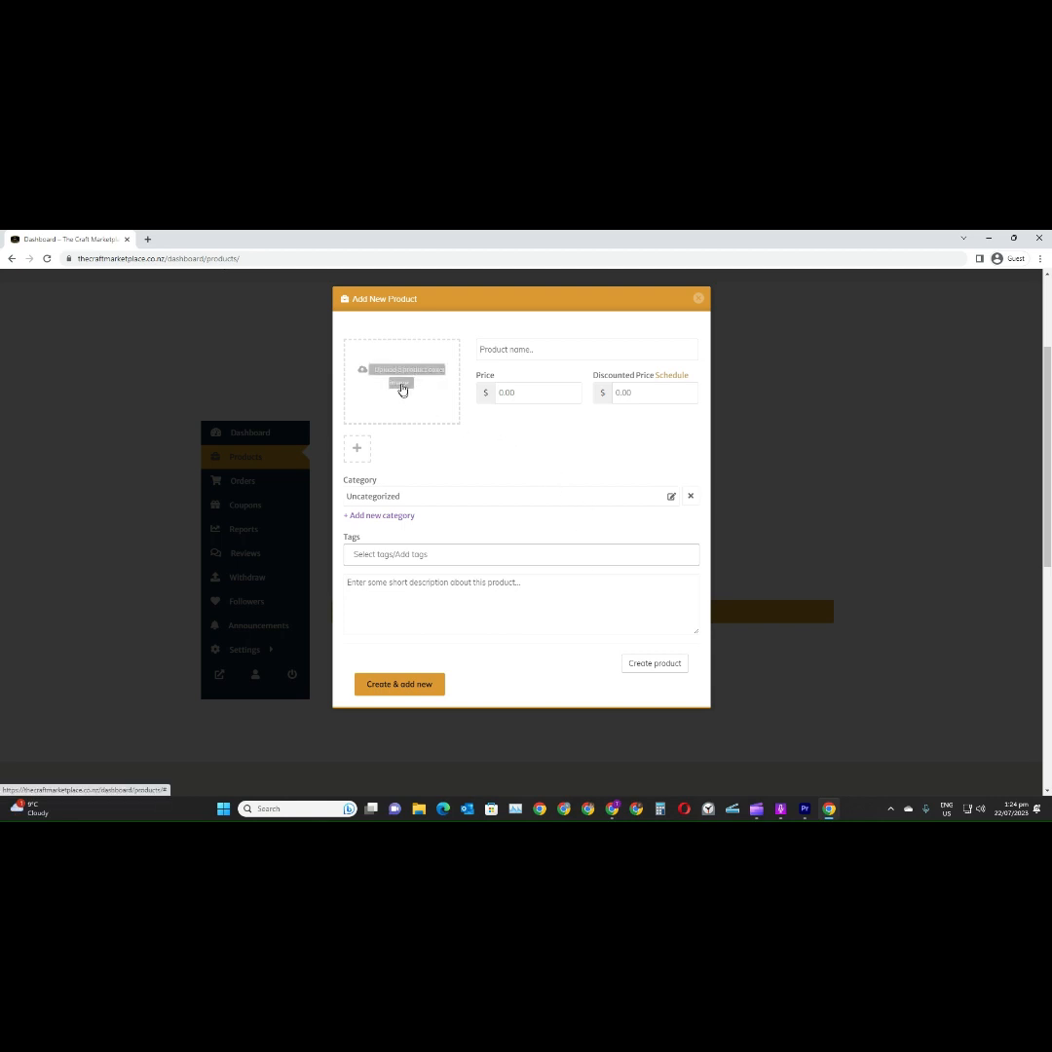
Upload ceramic_catagory_banner from the Craft Website folder as the product's featured image, with the alt text "Pottery for sale"
left_click(402, 389)
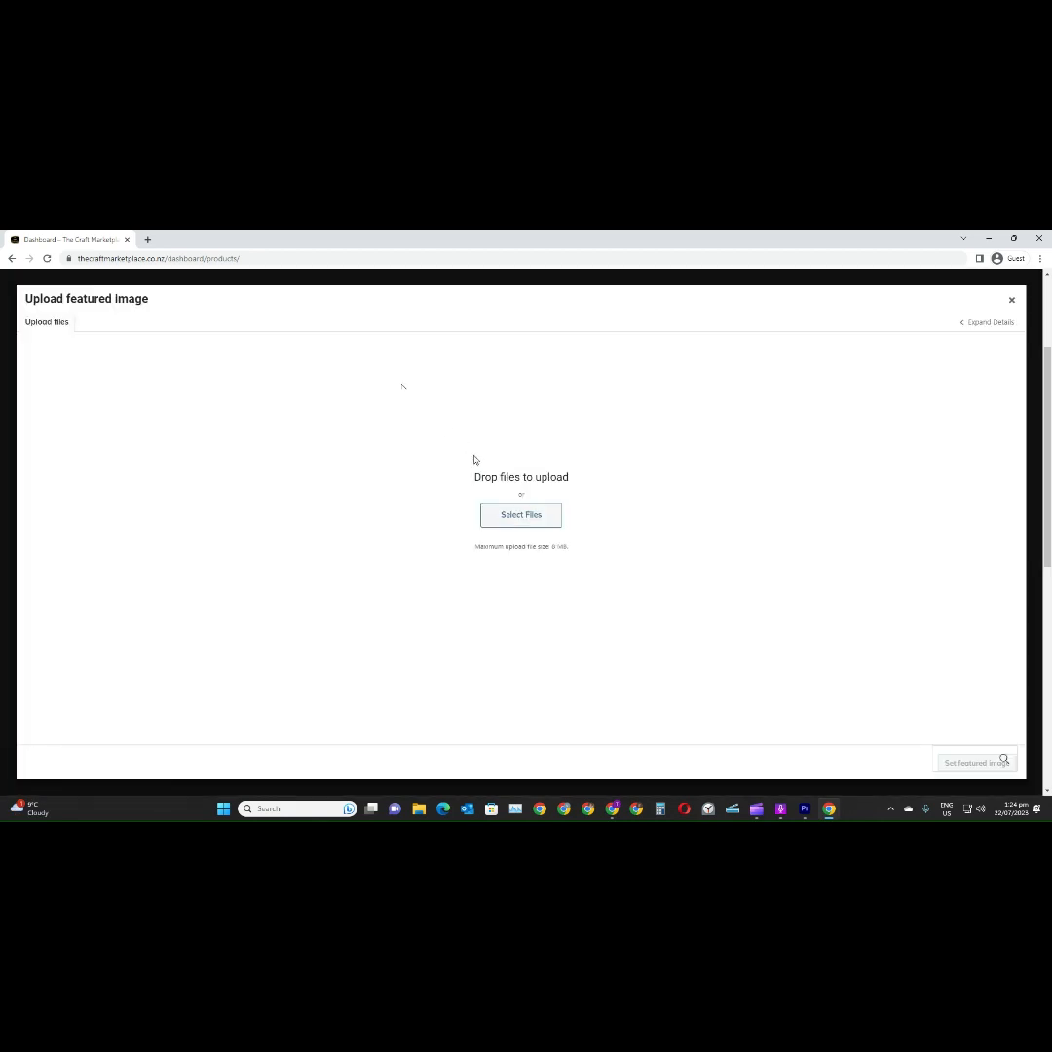
left_click(507, 514)
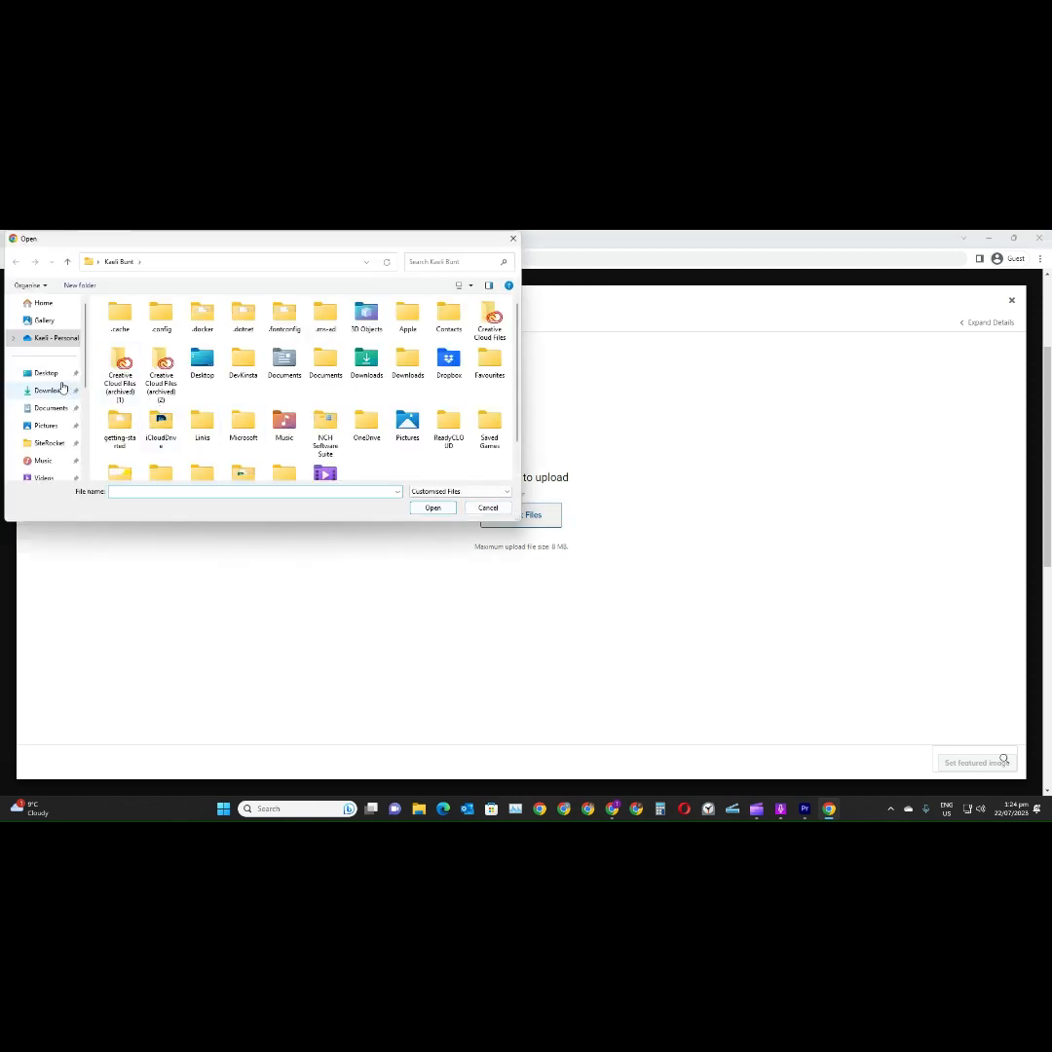
scroll(68, 390, "down", 2)
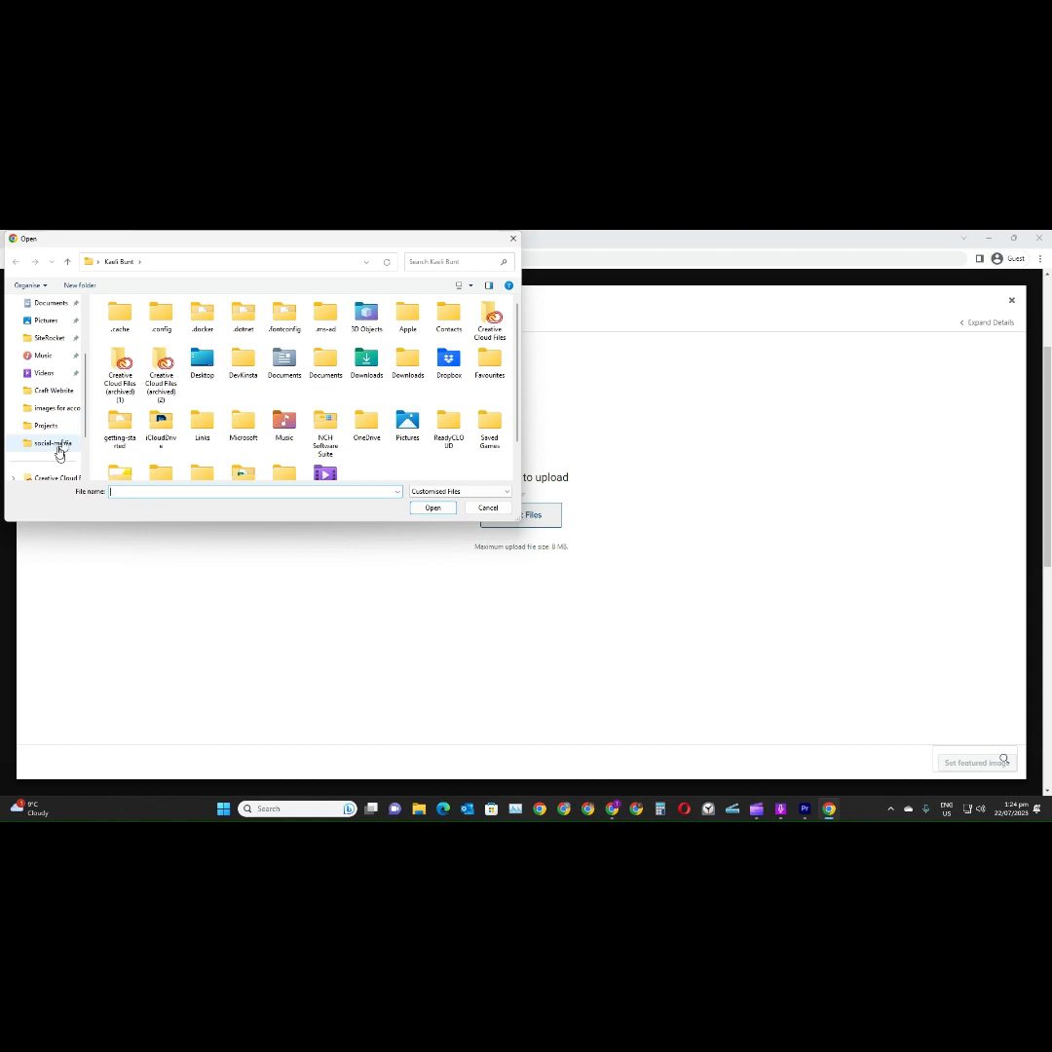
left_click(55, 391)
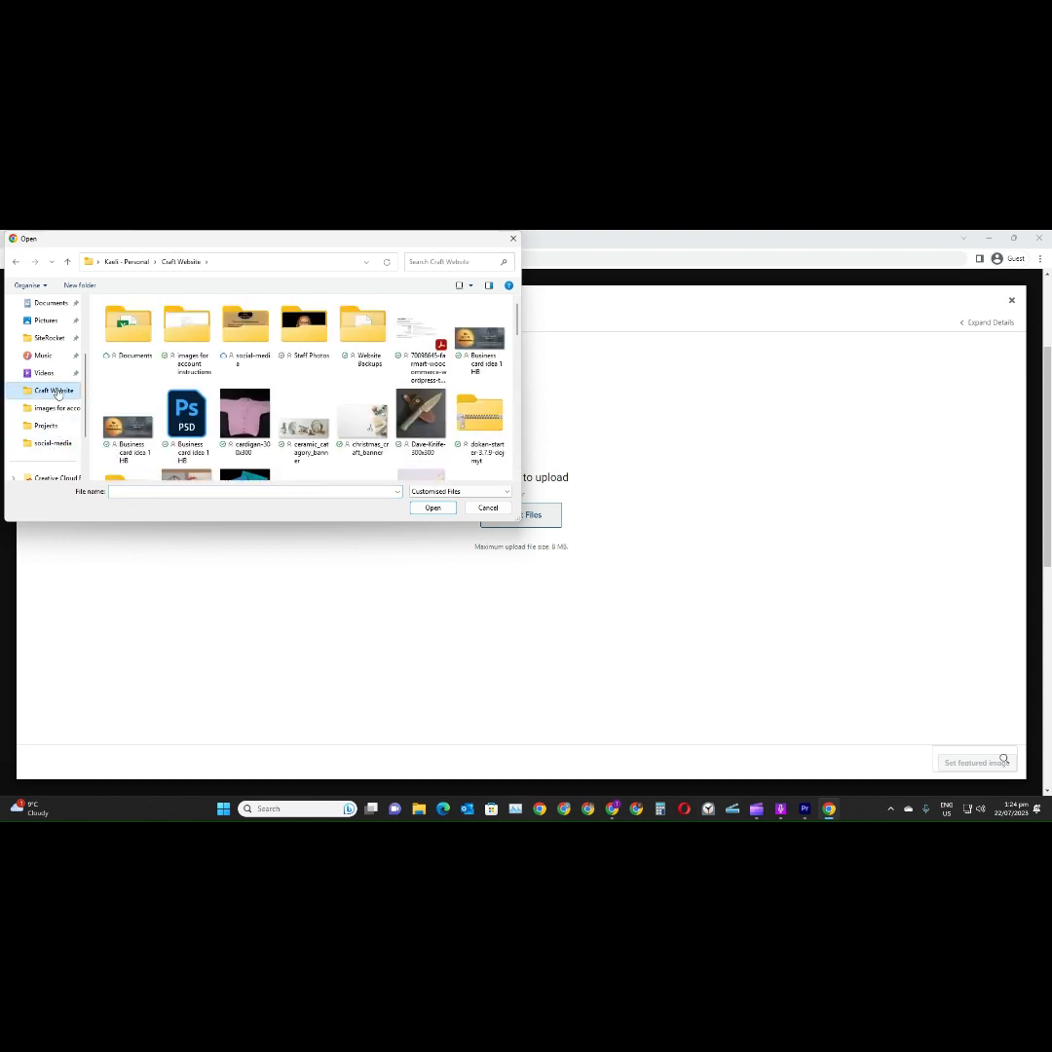
left_click(310, 426)
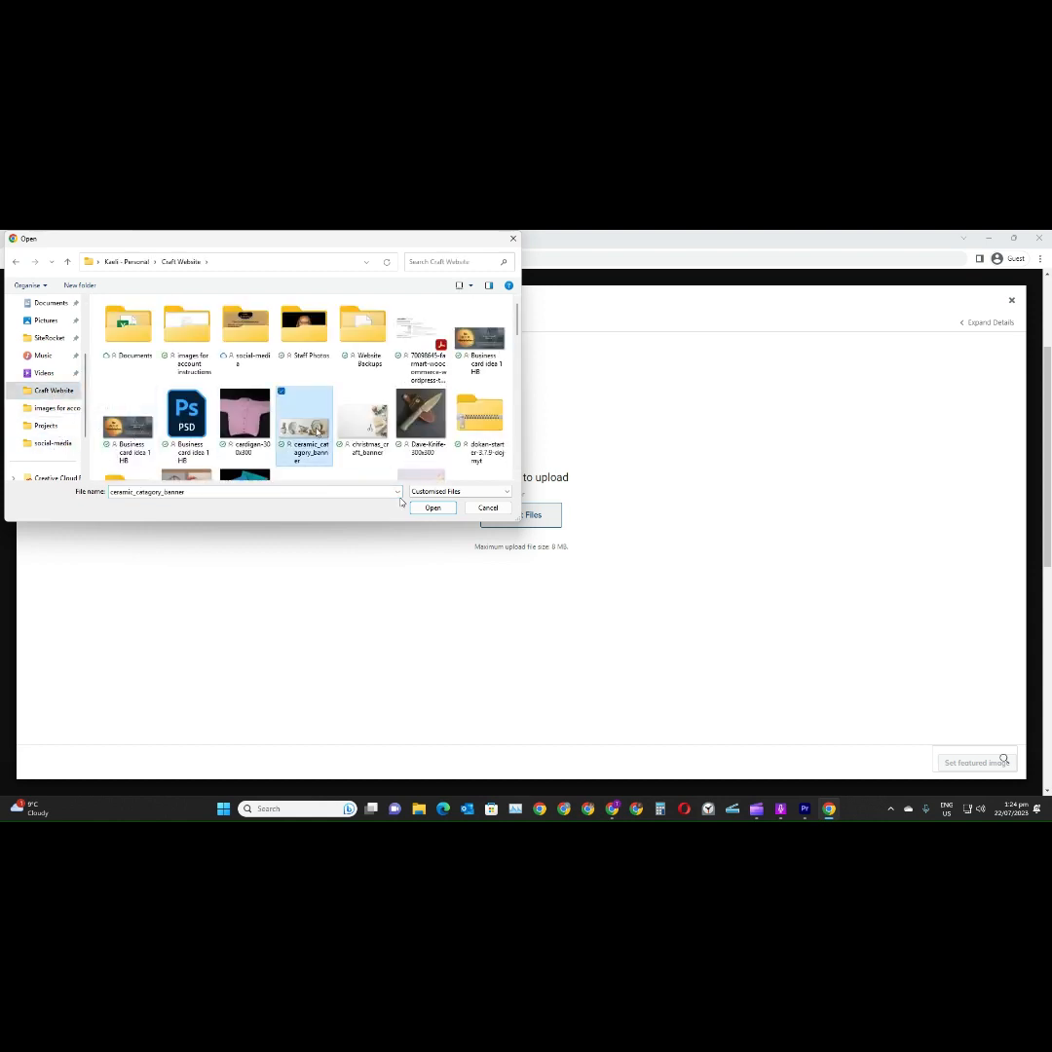
left_click(430, 507)
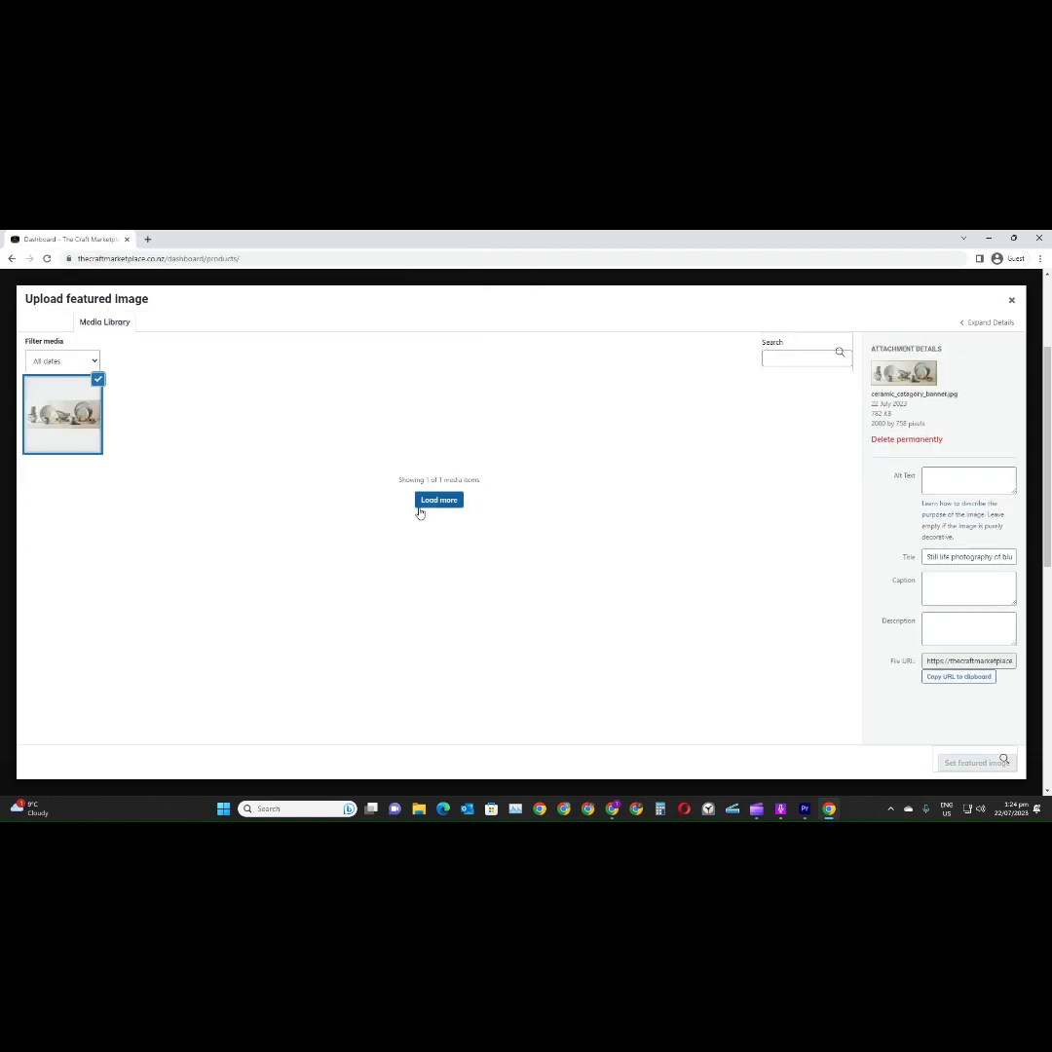
left_click(952, 477)
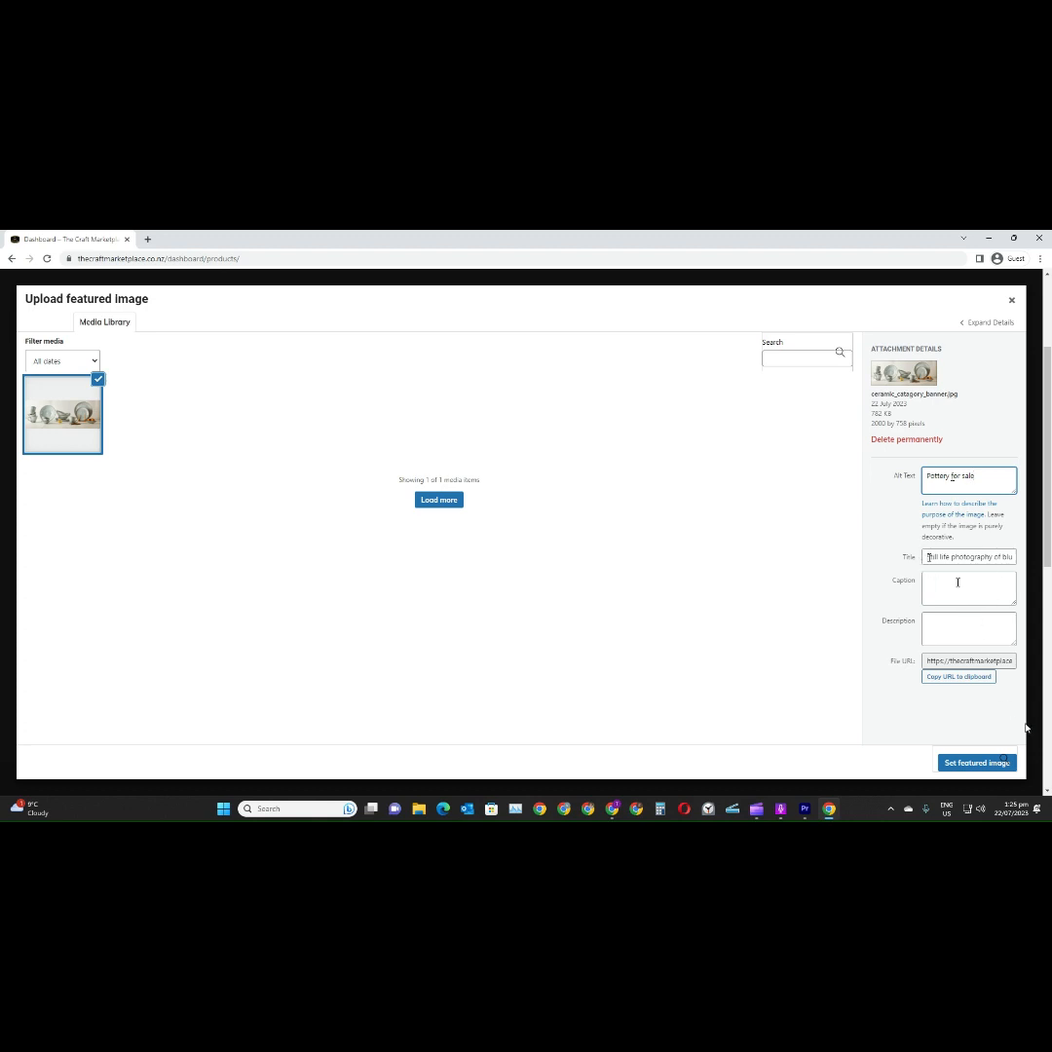
left_click(978, 762)
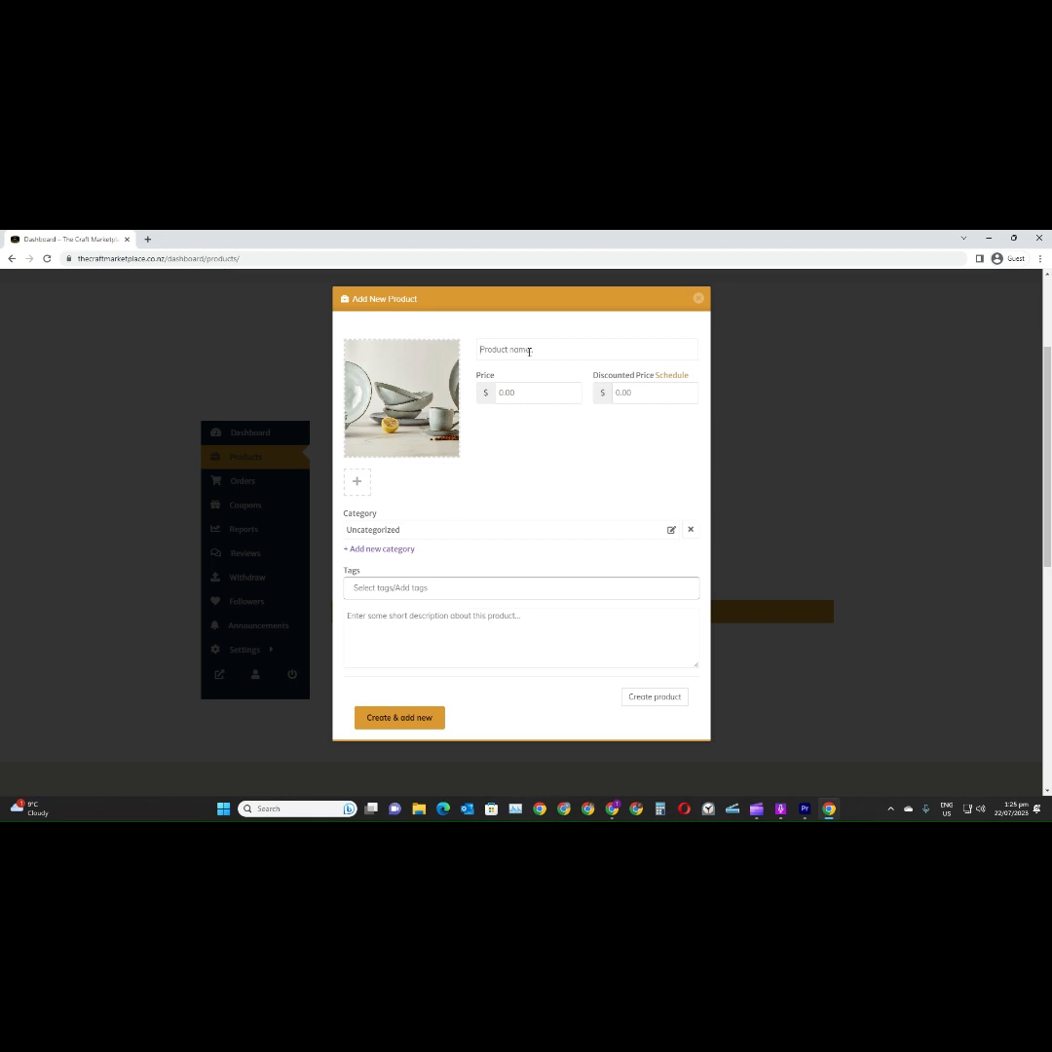
Name the new product "Pottery" and set its price to $50
left_click(529, 351)
type("Poter")
type("y")
type("t")
type("50")
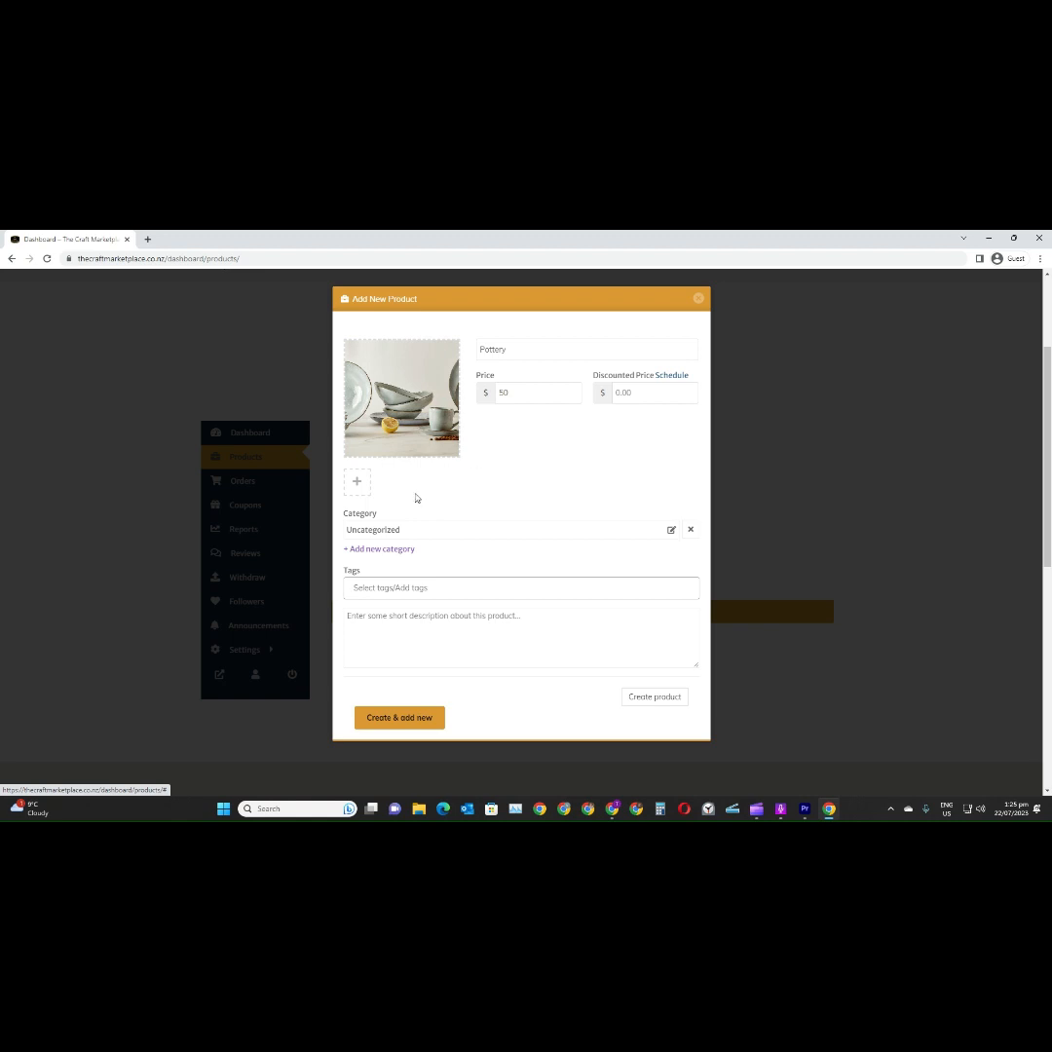
Add the uploaded ceramic banner image from the media library to the product gallery
scroll(410, 510, "down", 1)
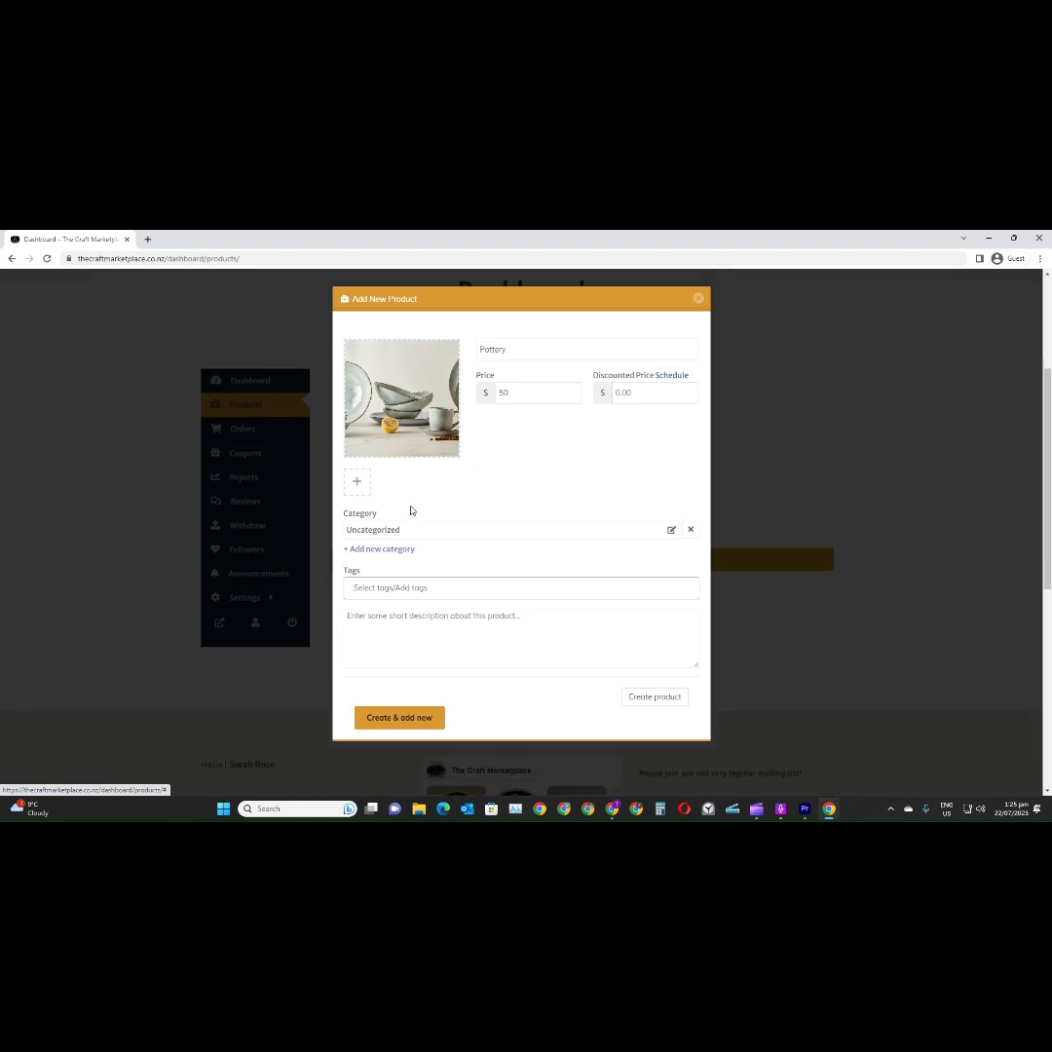
left_click(357, 484)
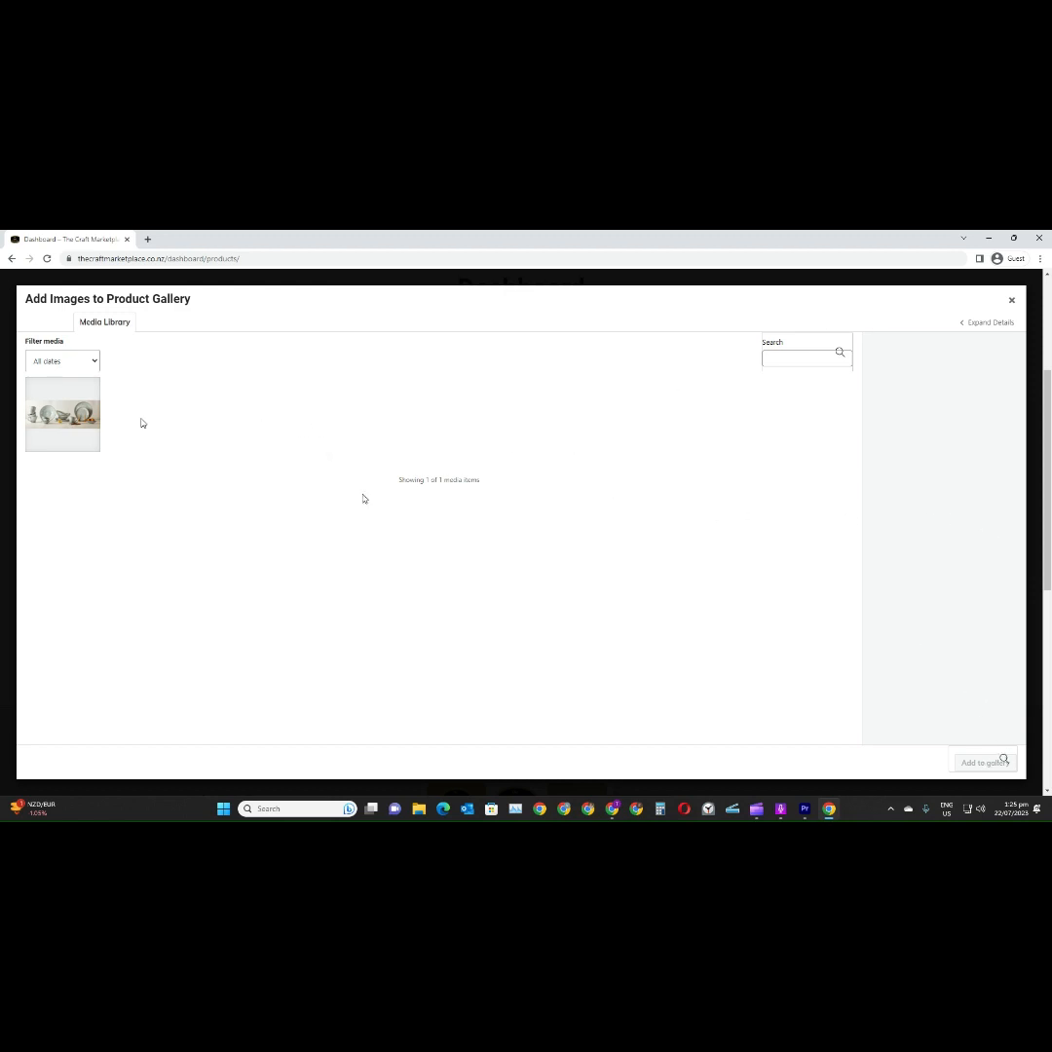
left_click(70, 417)
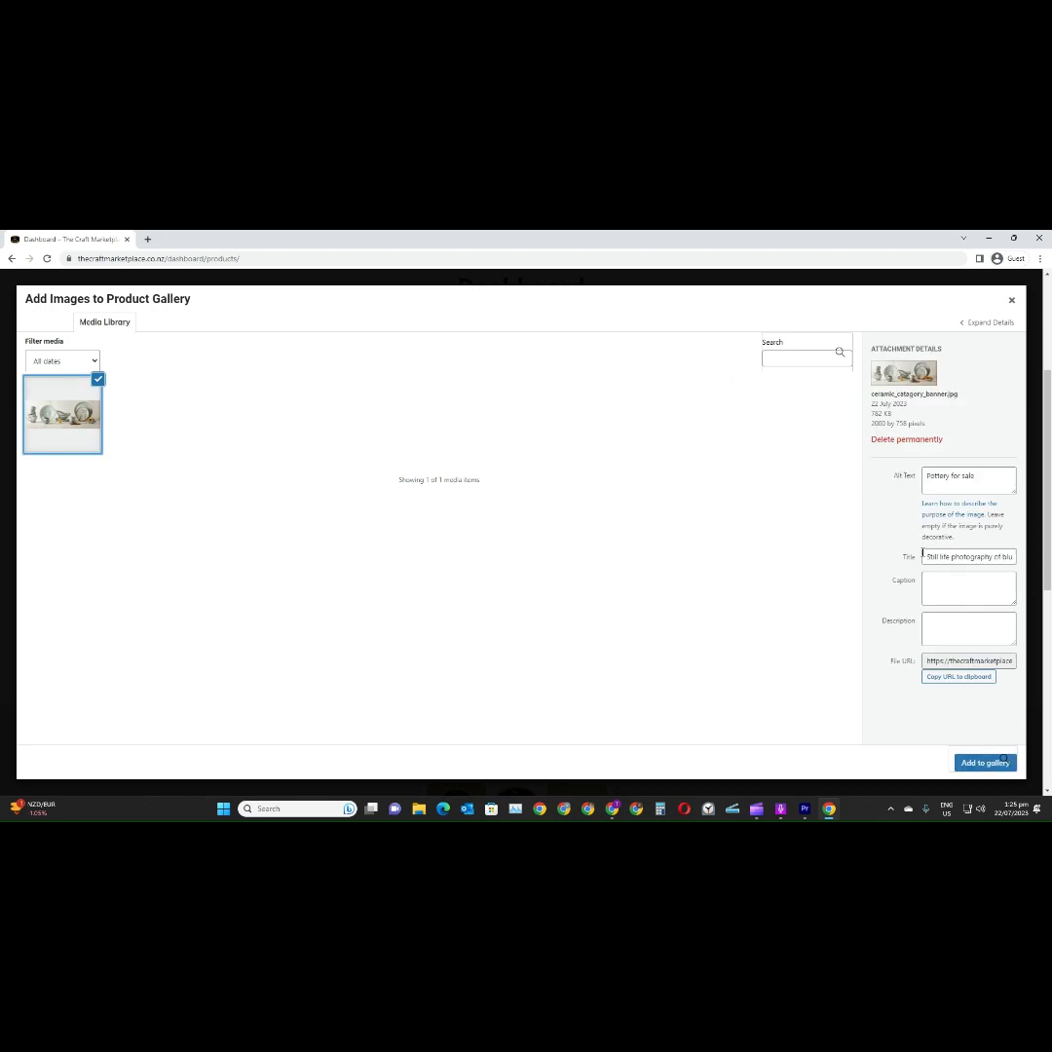
left_click(969, 762)
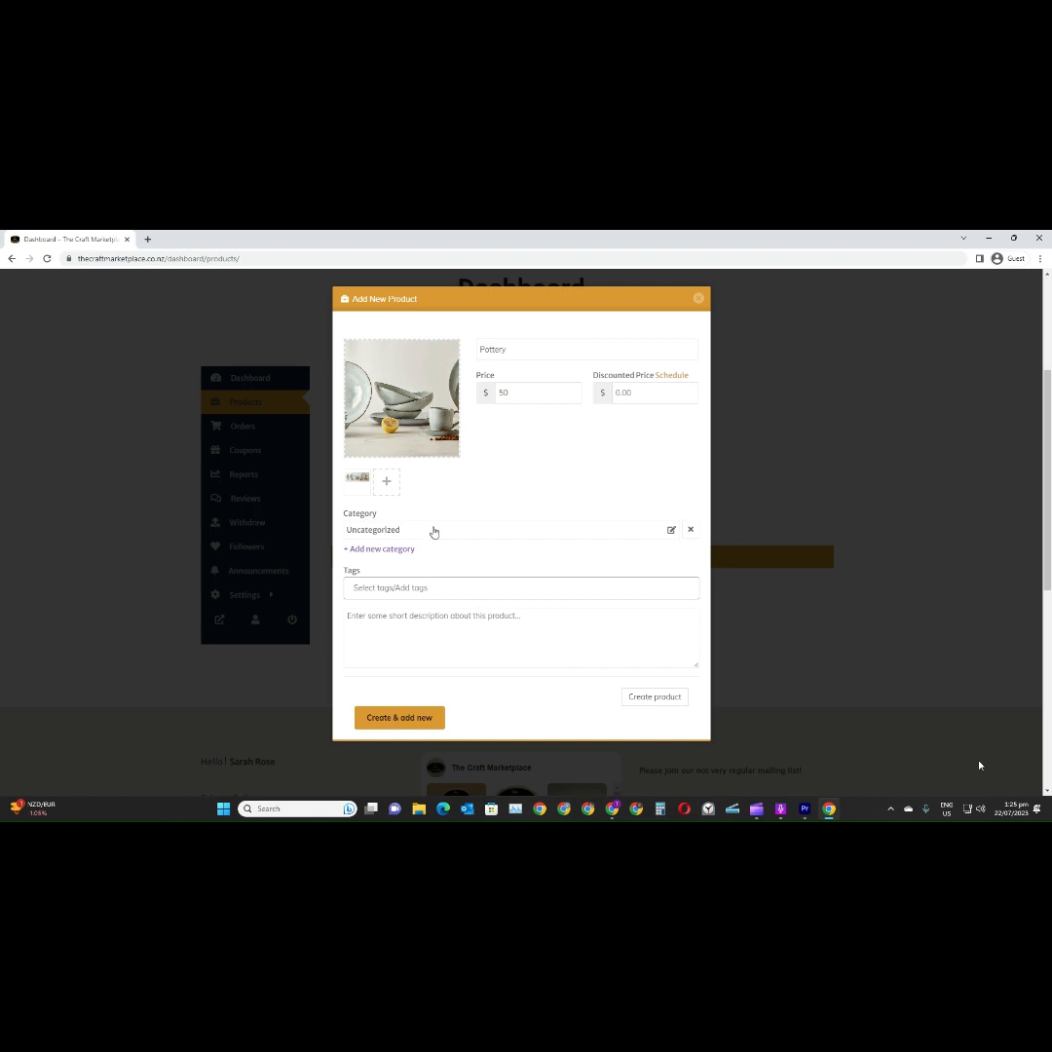
Change the new product's category from Uncategorized to Pottery
left_click(433, 531)
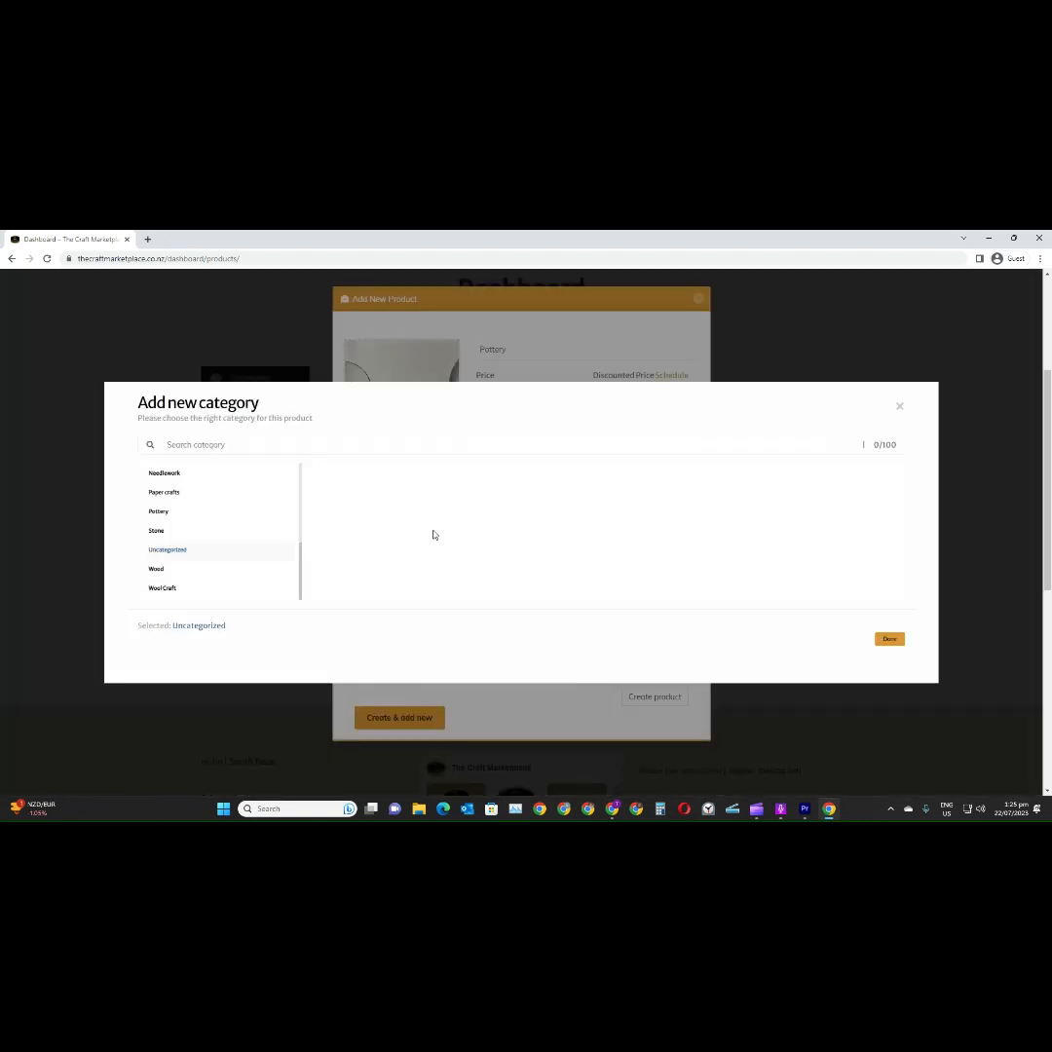
left_click(260, 516)
left_click(889, 639)
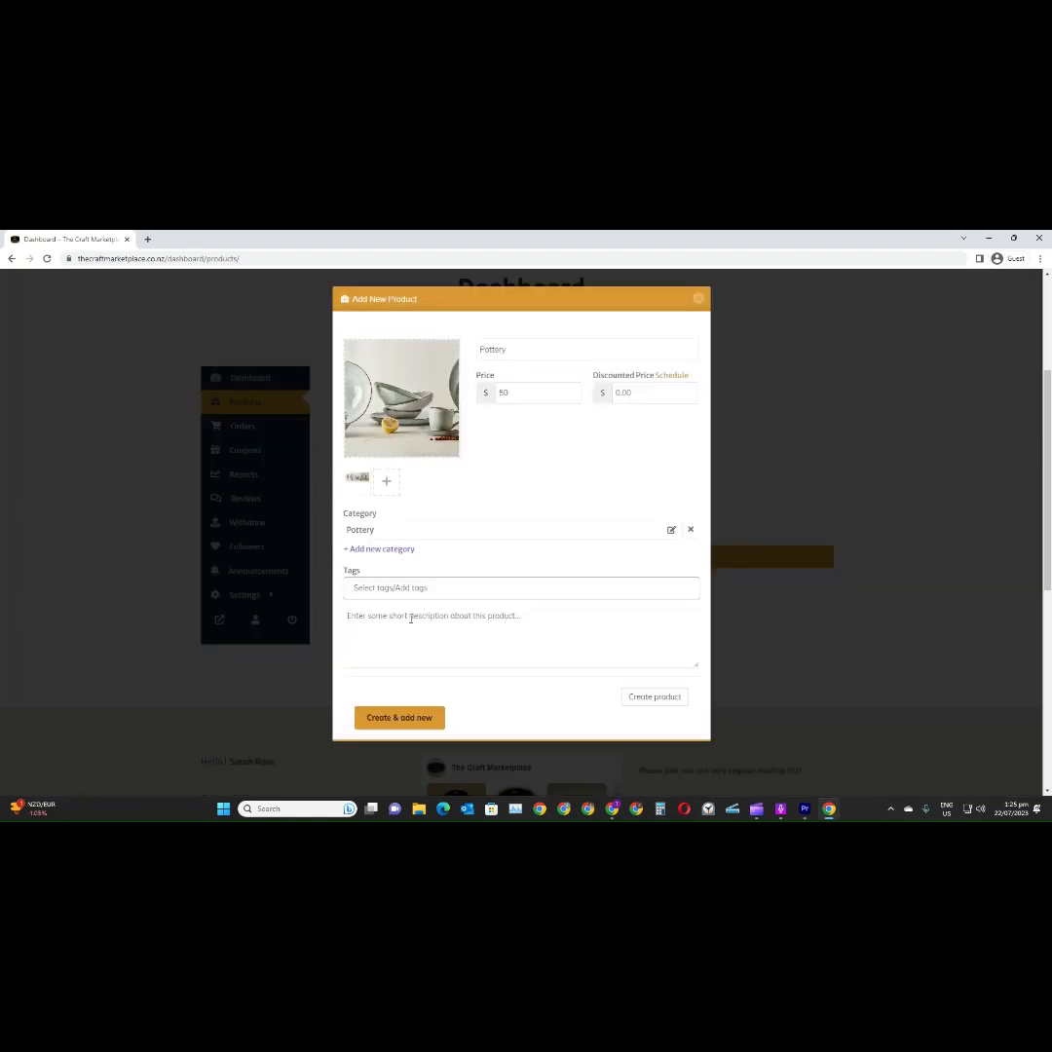
Try to enter "Pottery, bowls" as tags for the new product
left_click(438, 589)
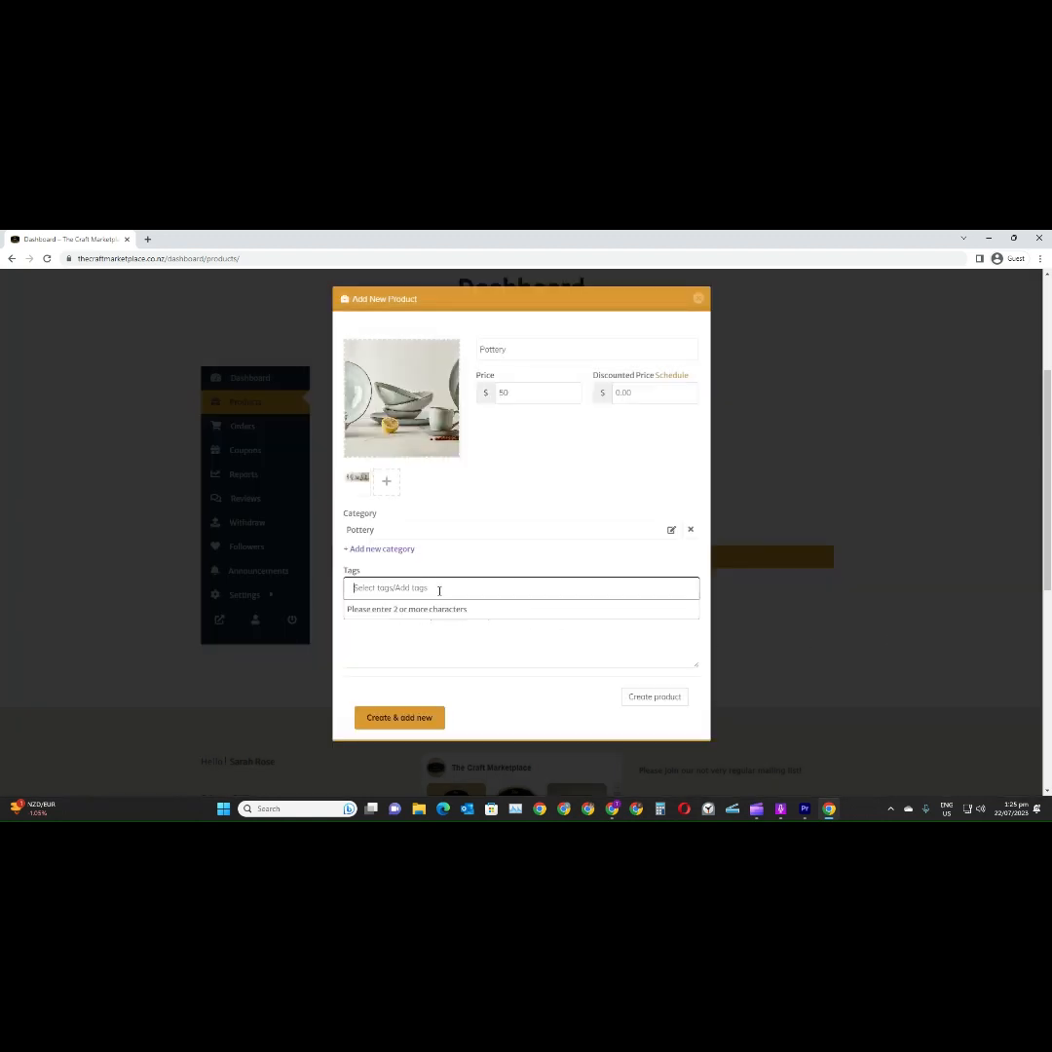
type("Pot")
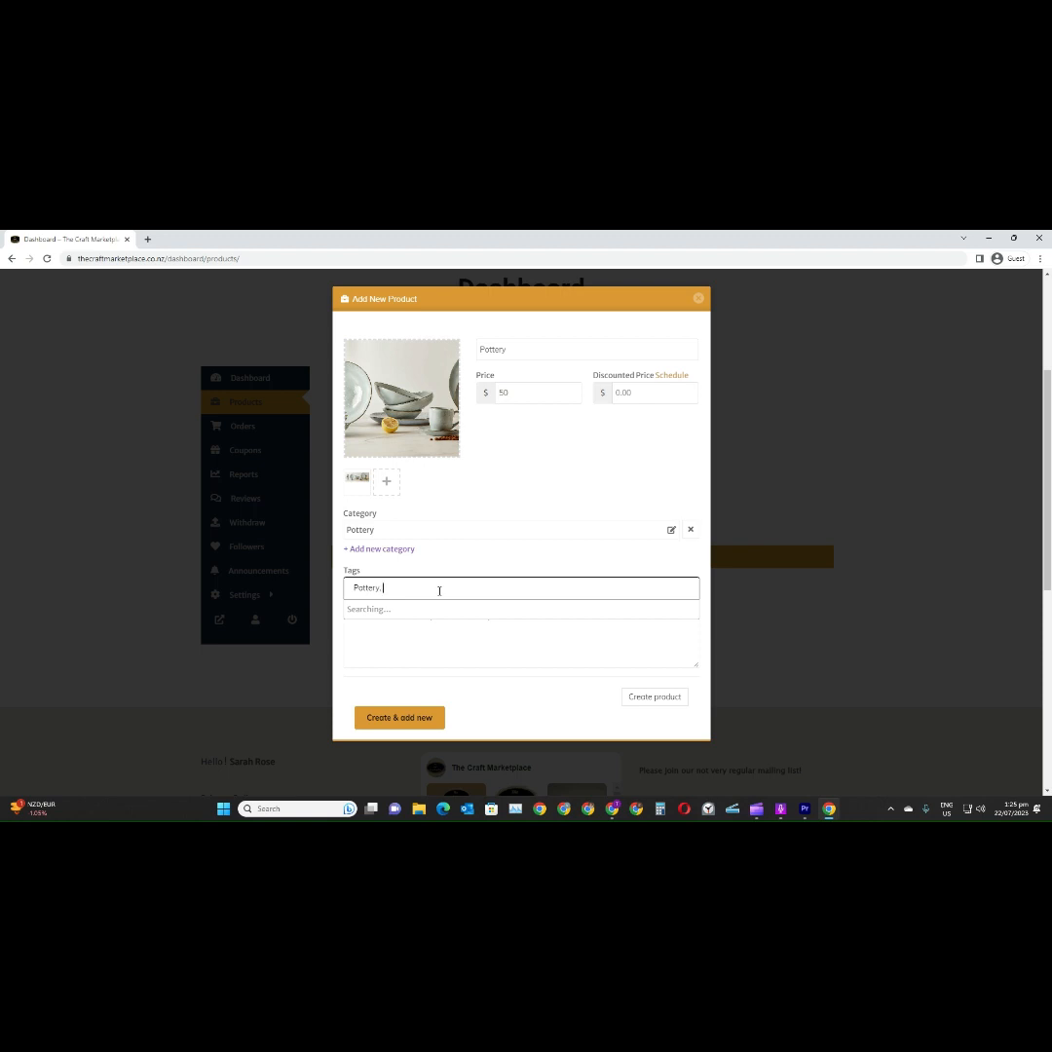
type("tery, b")
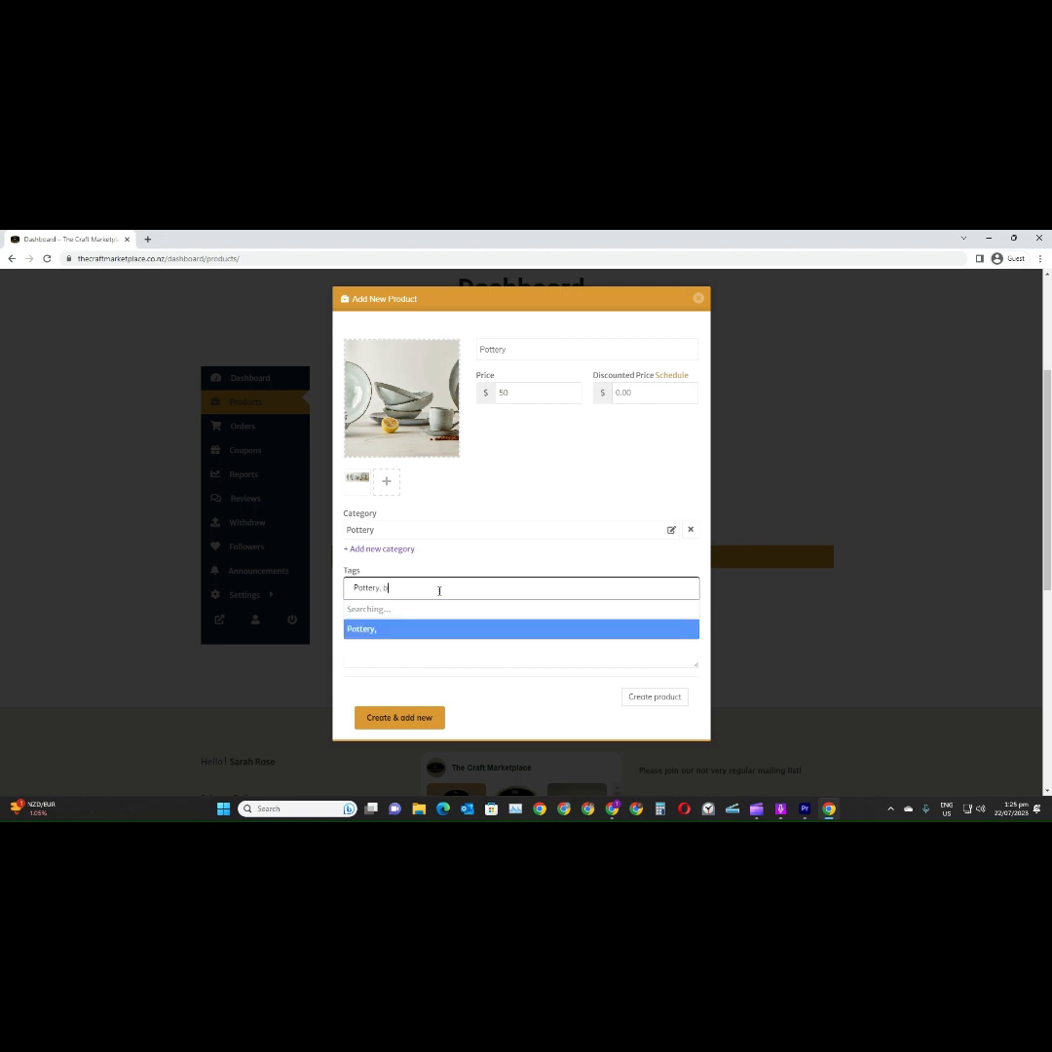
type("owls")
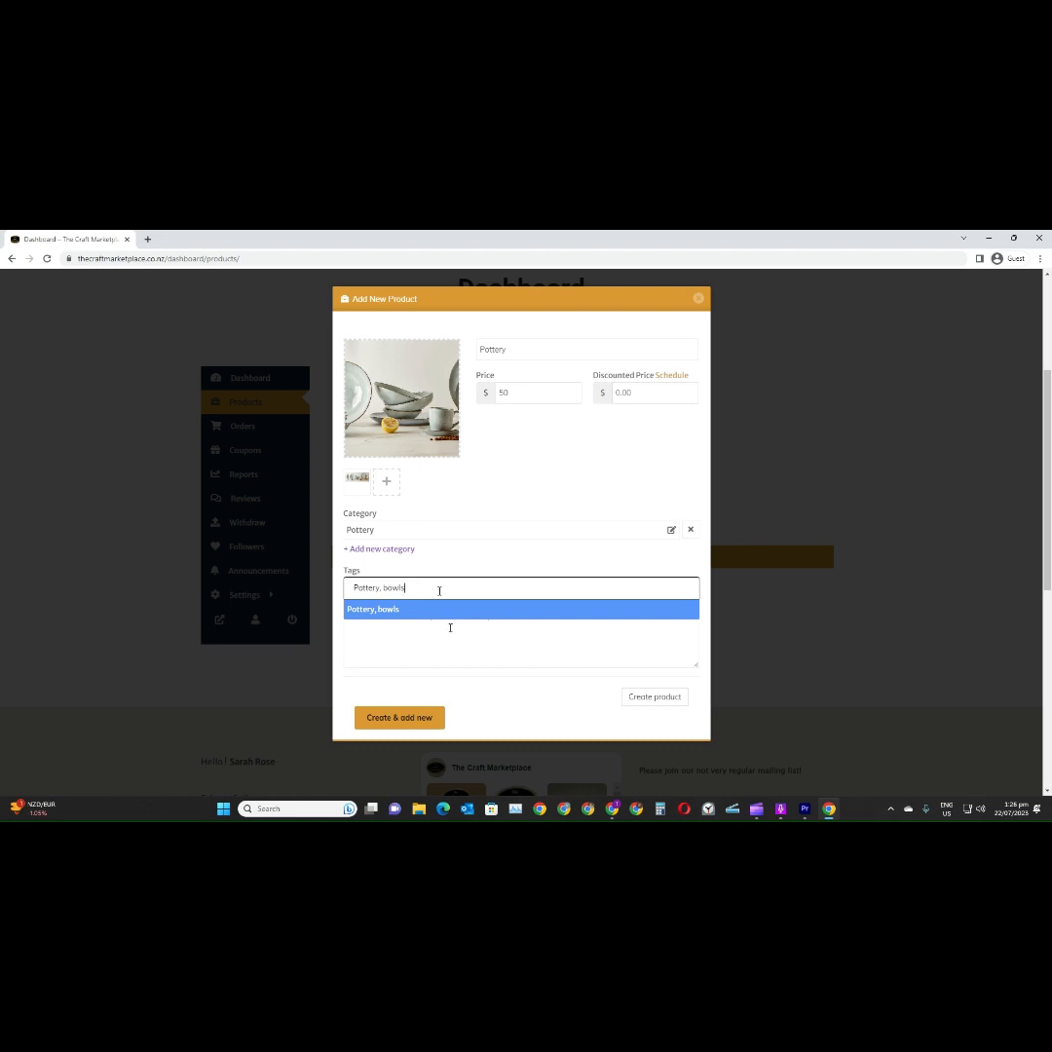
Enter the short description "Some pottery bowls, handmade in NZ" and create the product
left_click(452, 637)
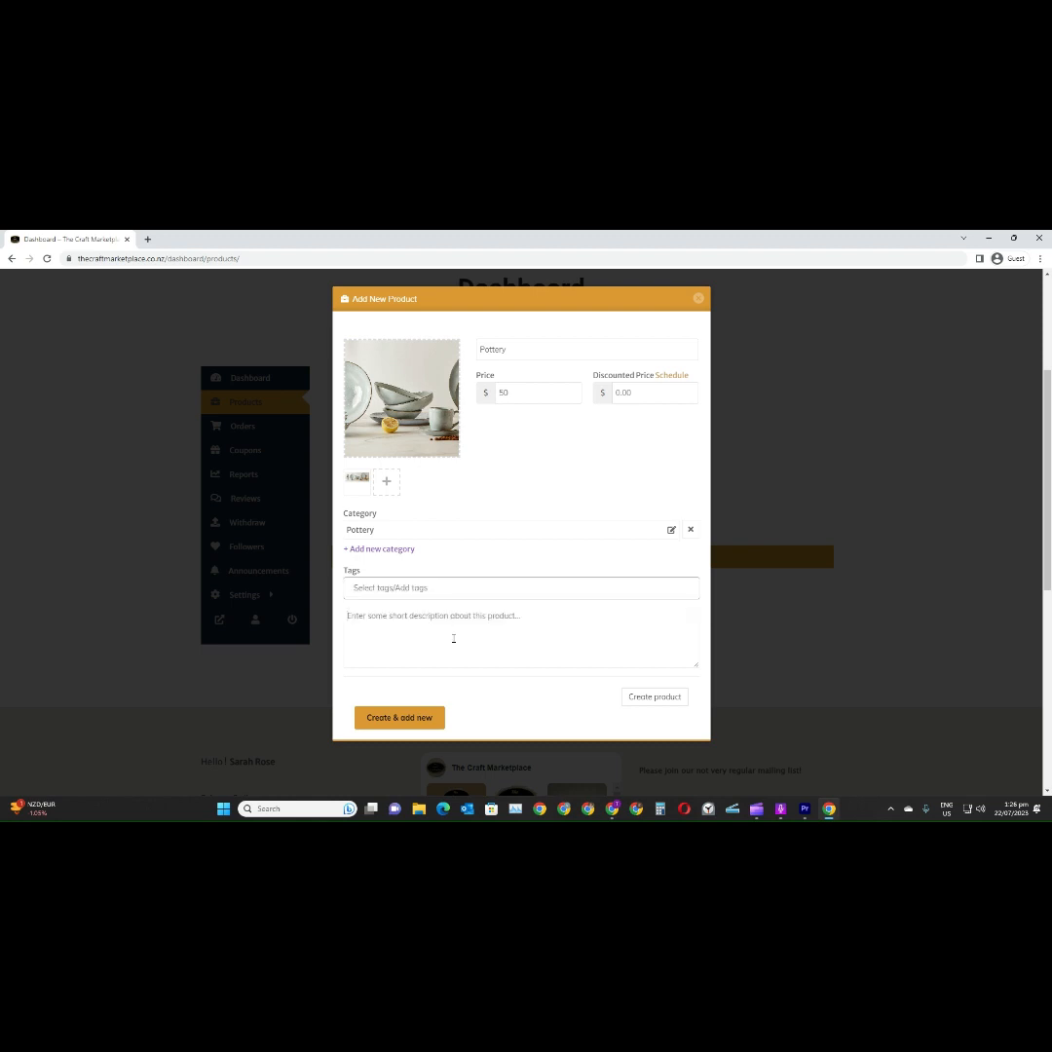
type("Some pottery bowls. ")
type("handmade in NZ")
left_click(644, 697)
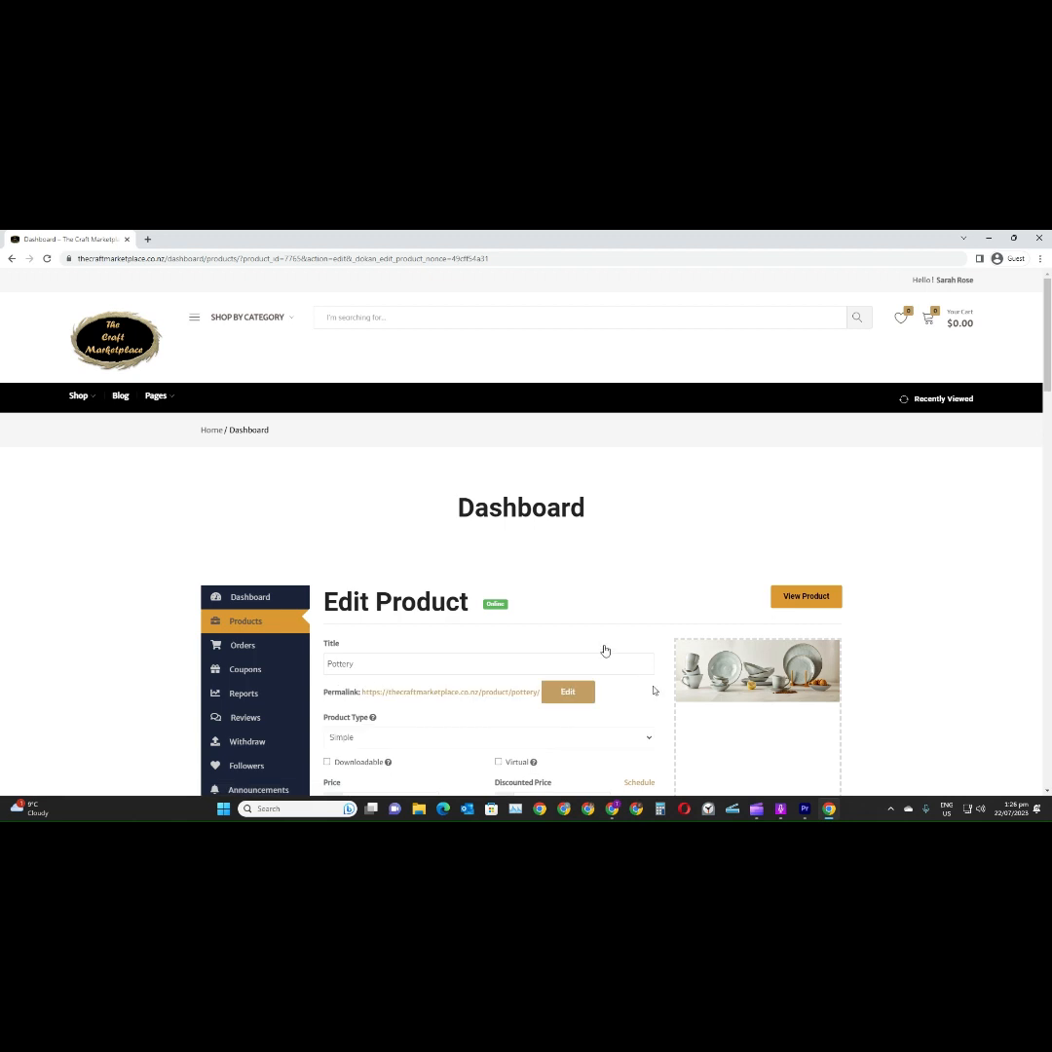
Add the tag "Pottery/bowl" to the Pottery product
scroll(603, 650, "down", 2)
scroll(608, 643, "down", 1)
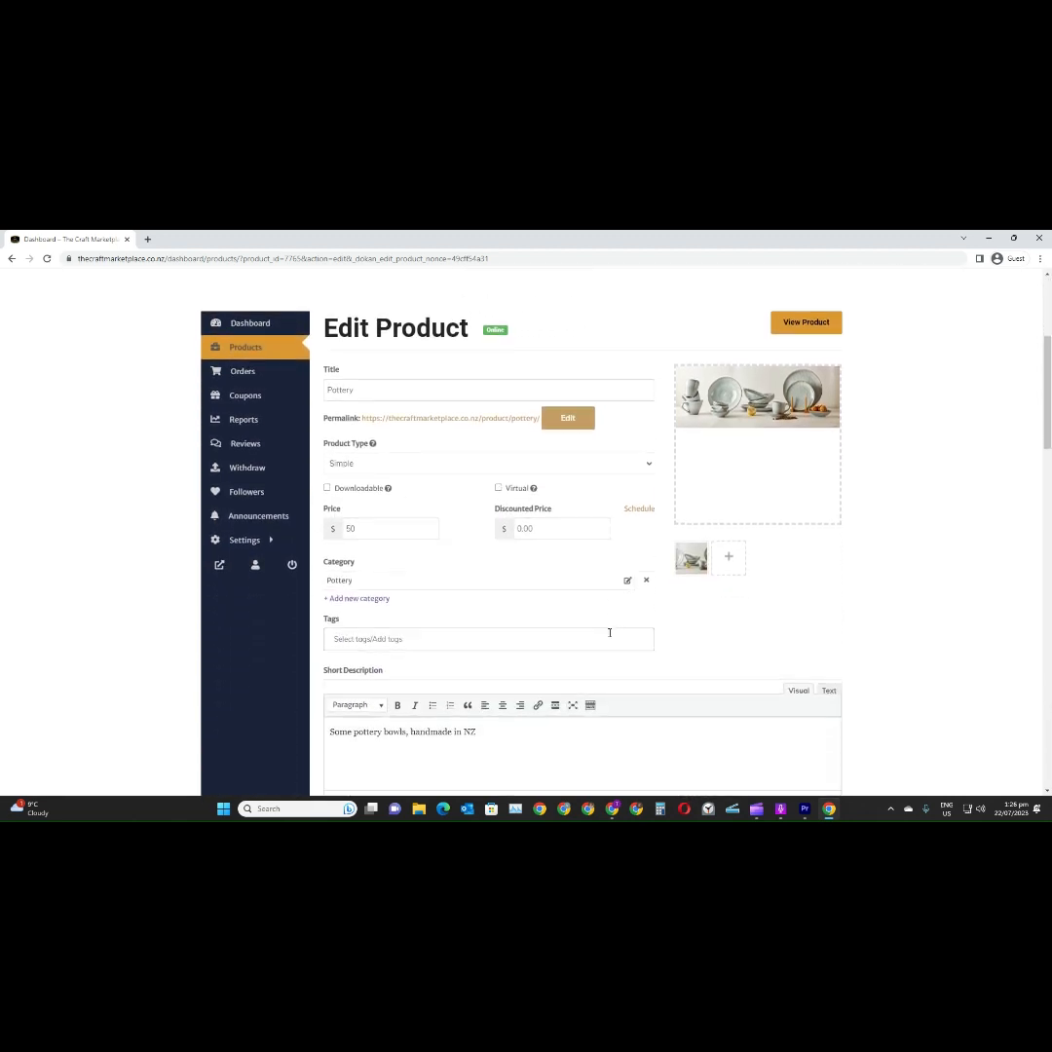
scroll(609, 632, "down", 2)
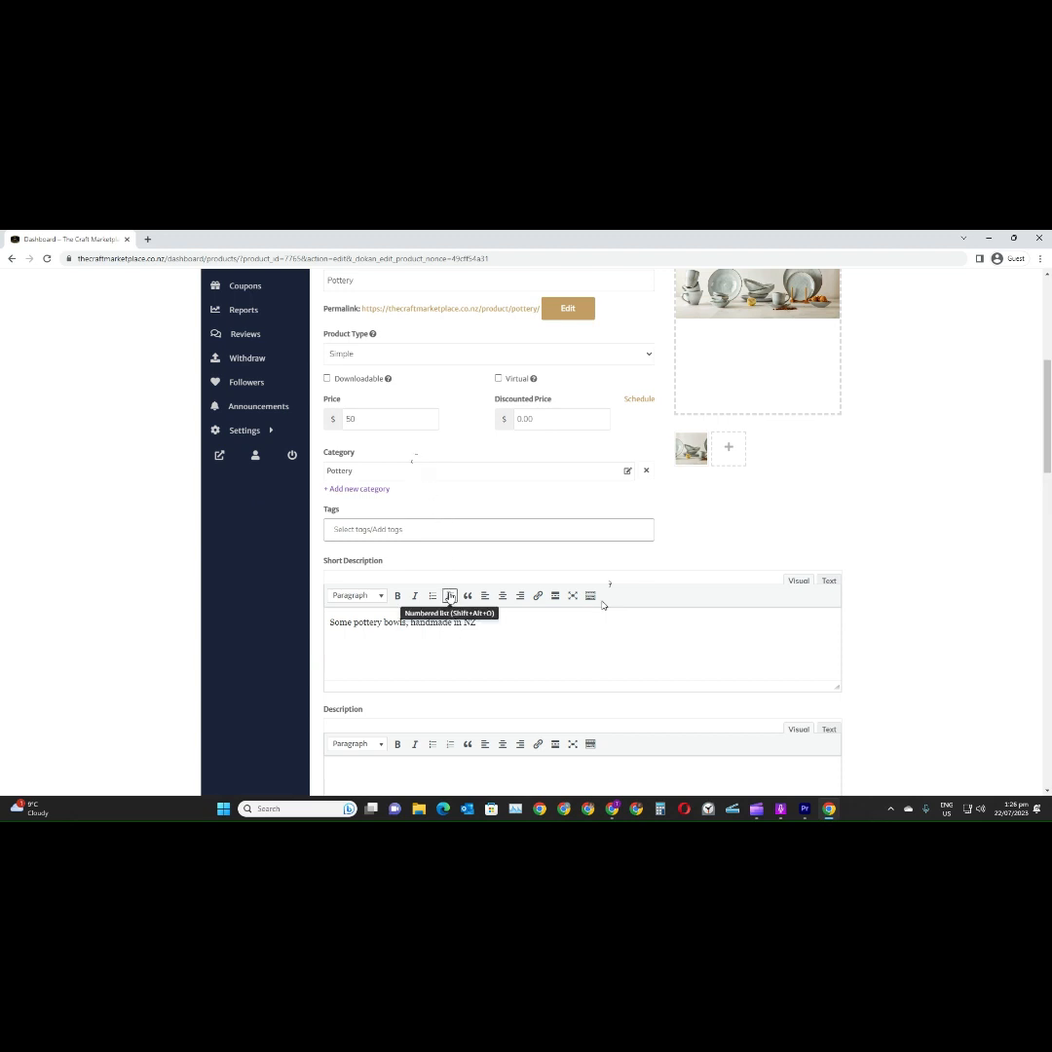
scroll(459, 646, "down", 1)
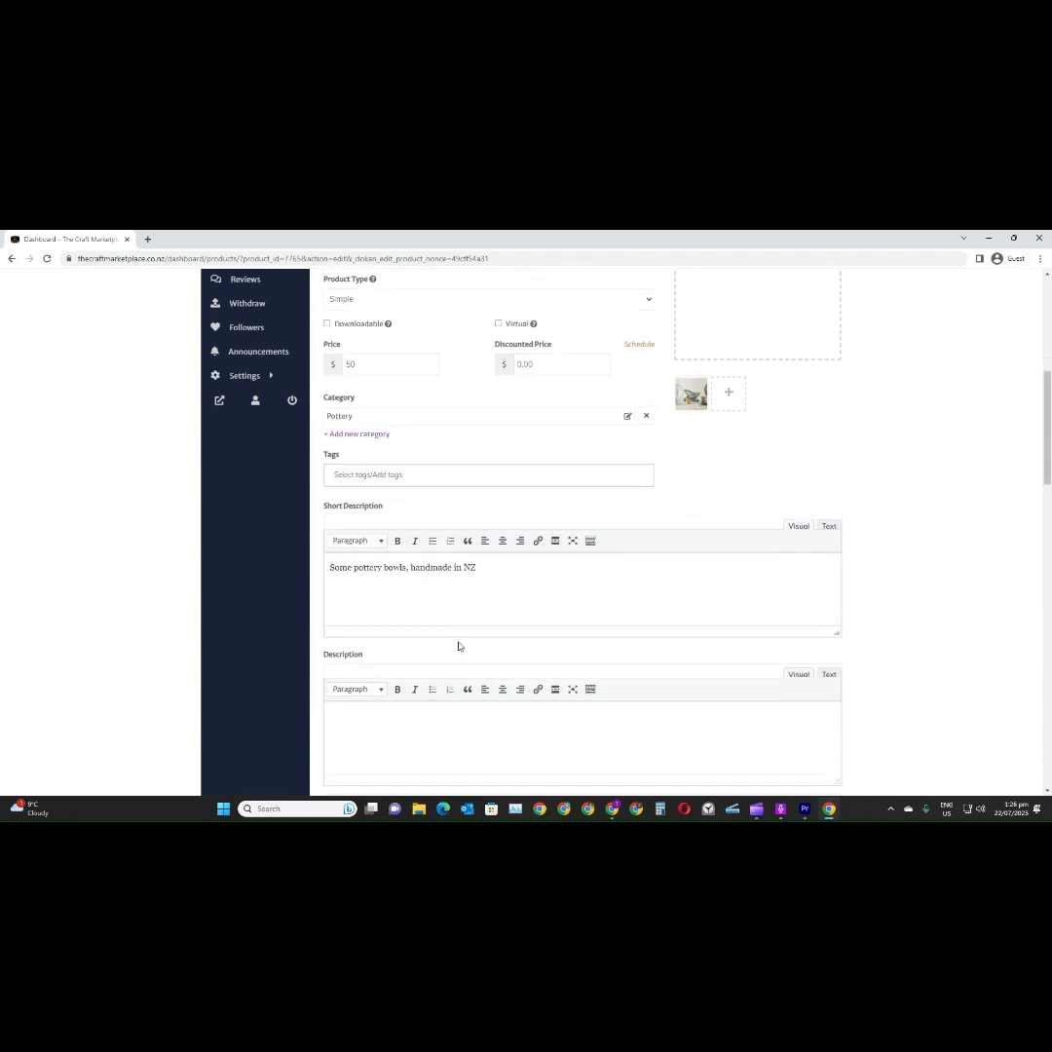
left_click(453, 475)
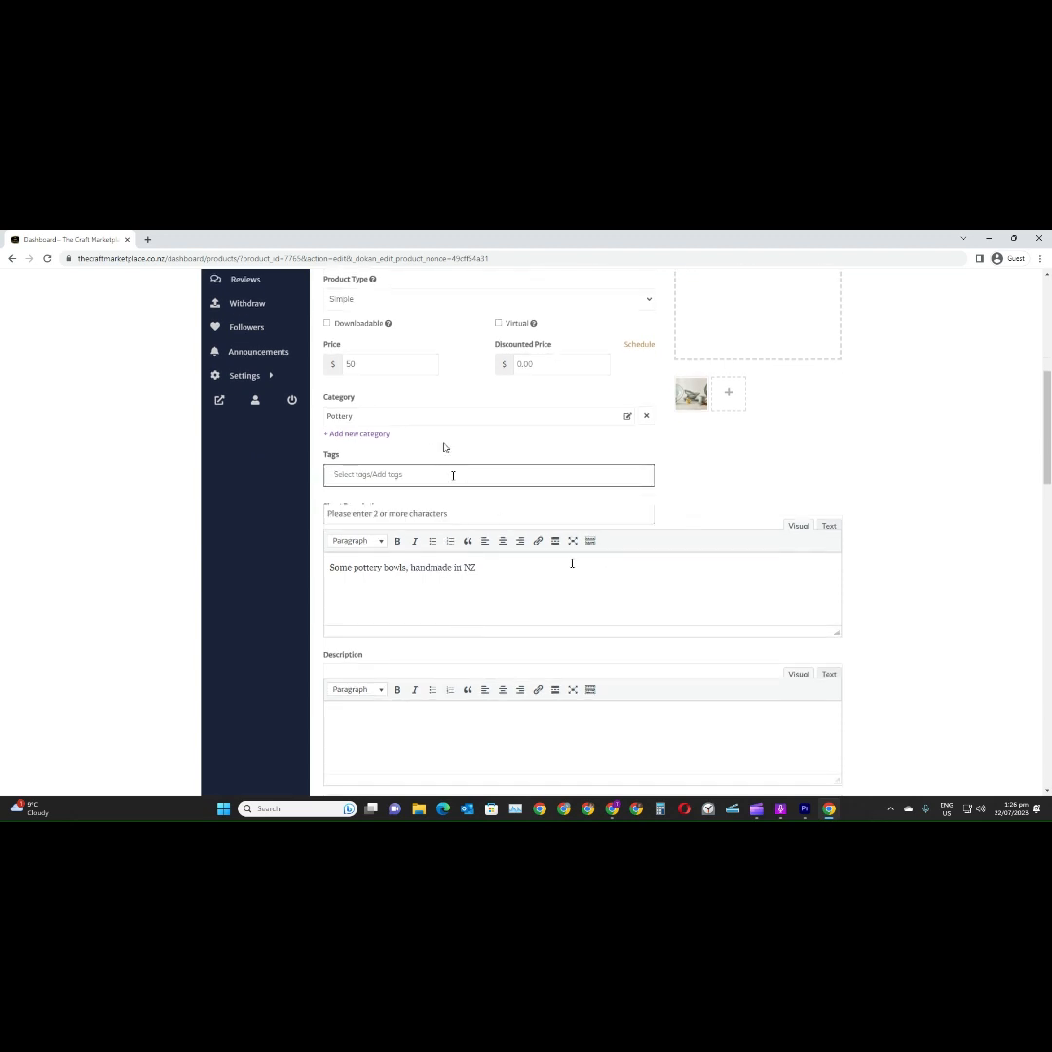
type("po")
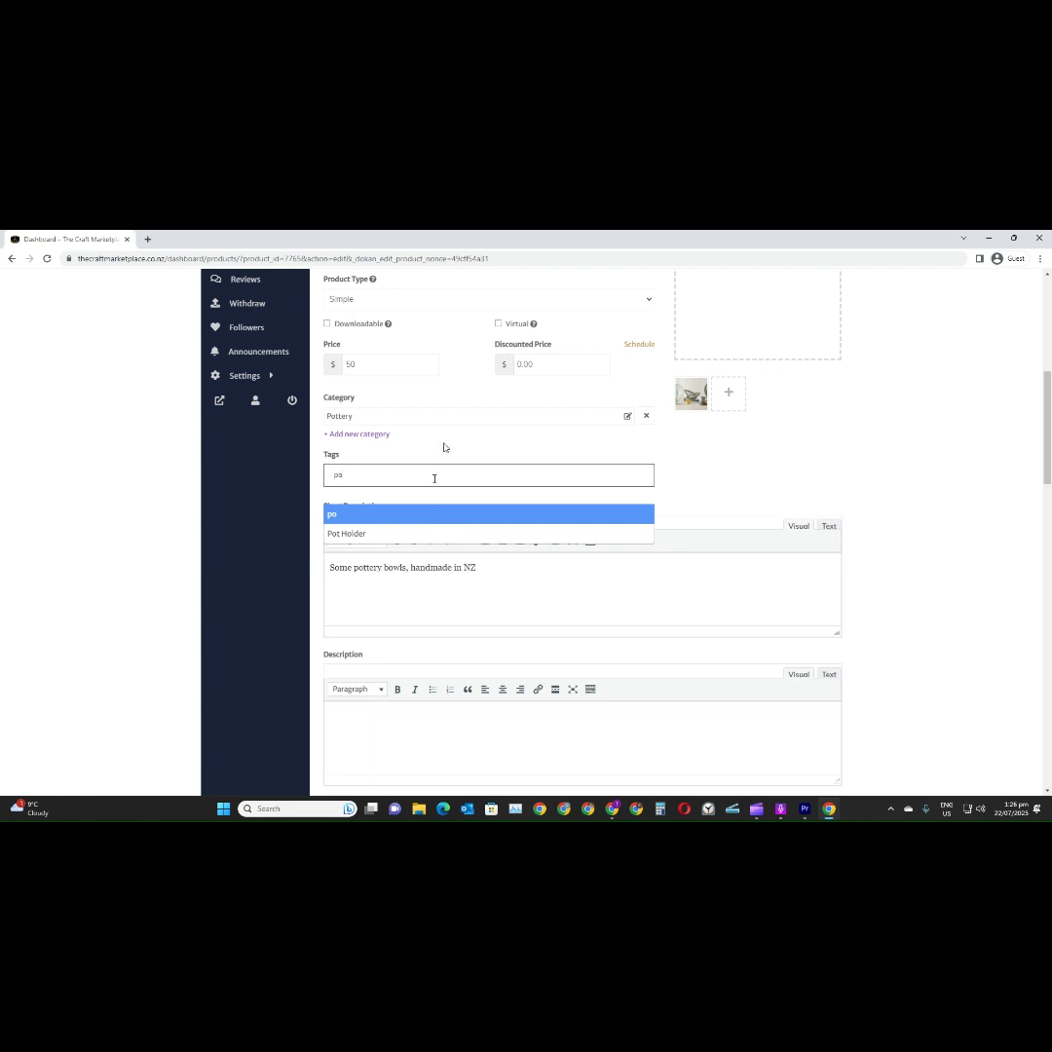
left_click_drag(355, 476, 325, 475)
key("BackSpace")
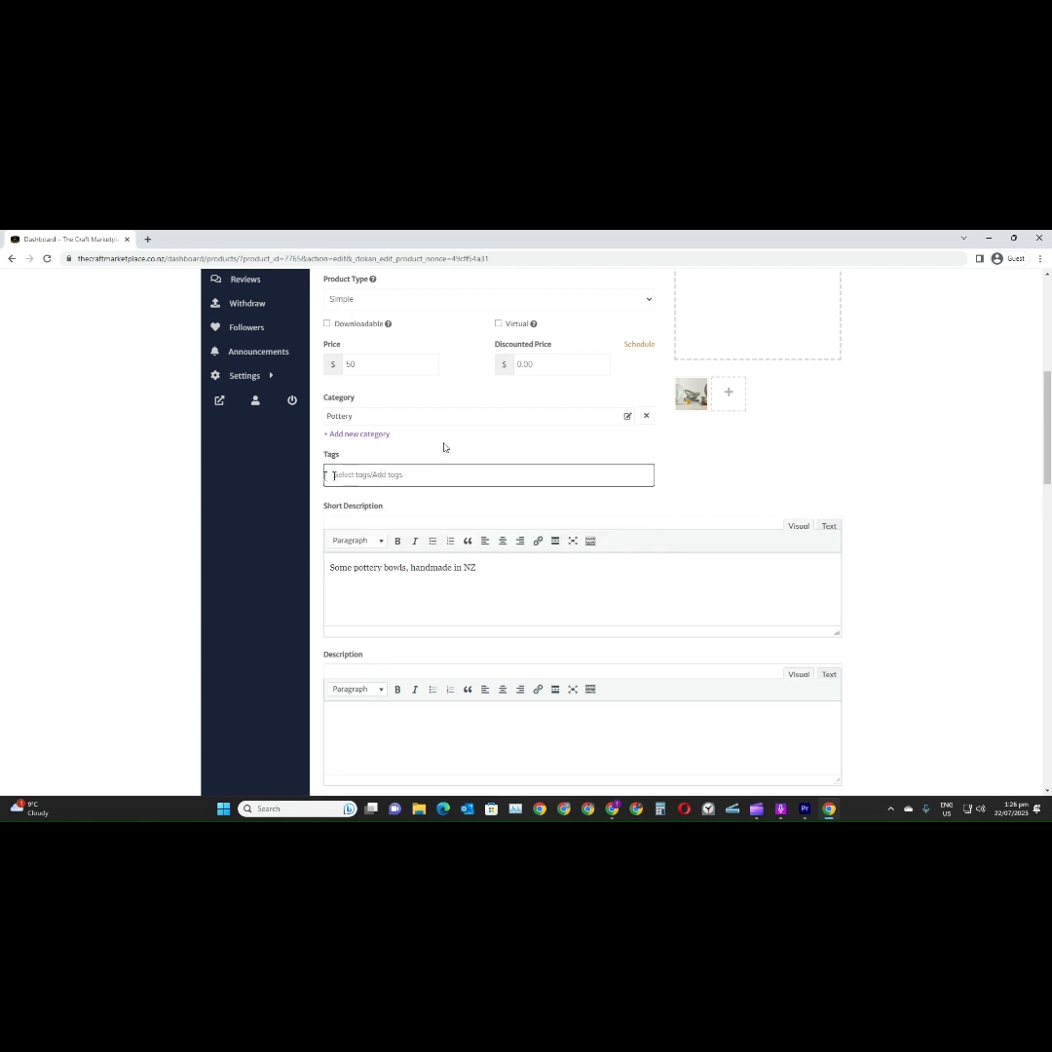
type("Potter")
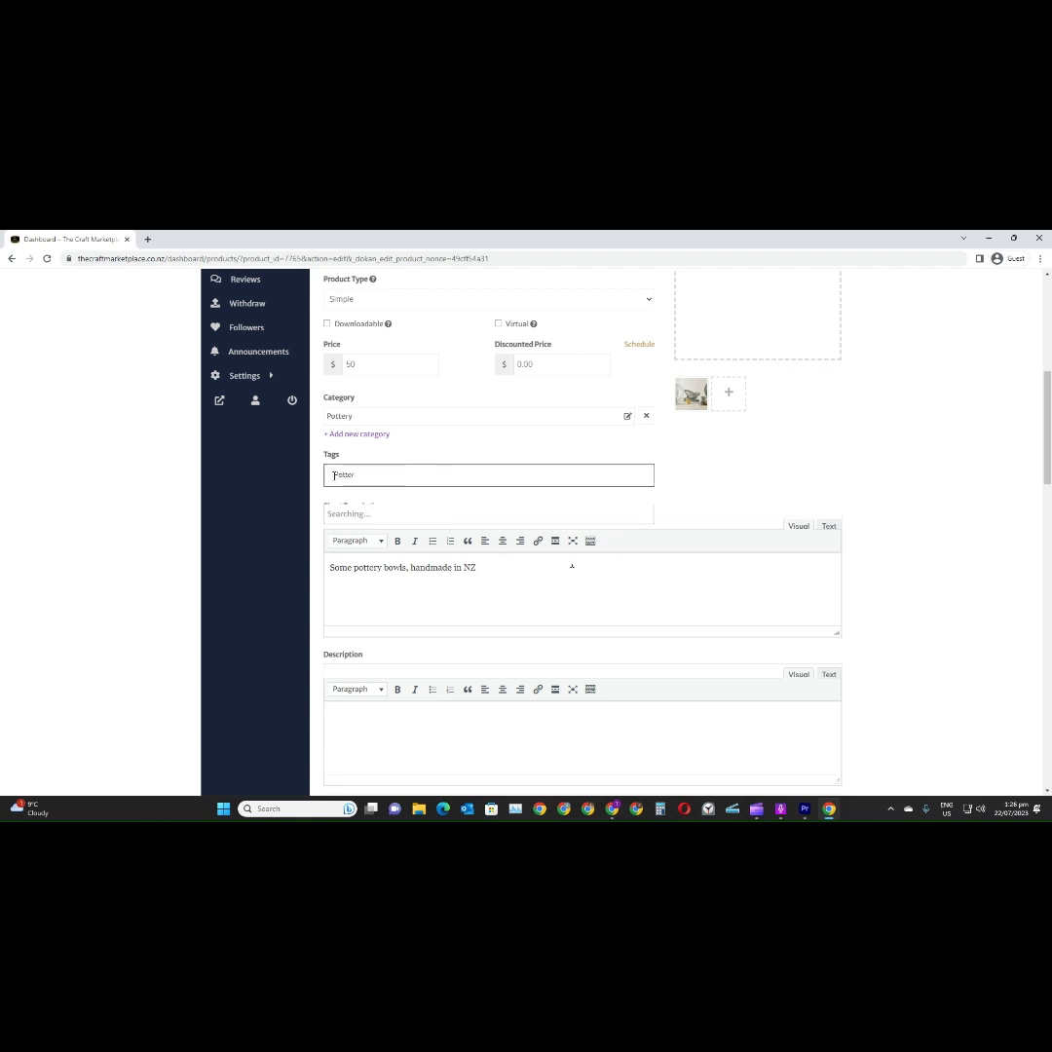
type("y")
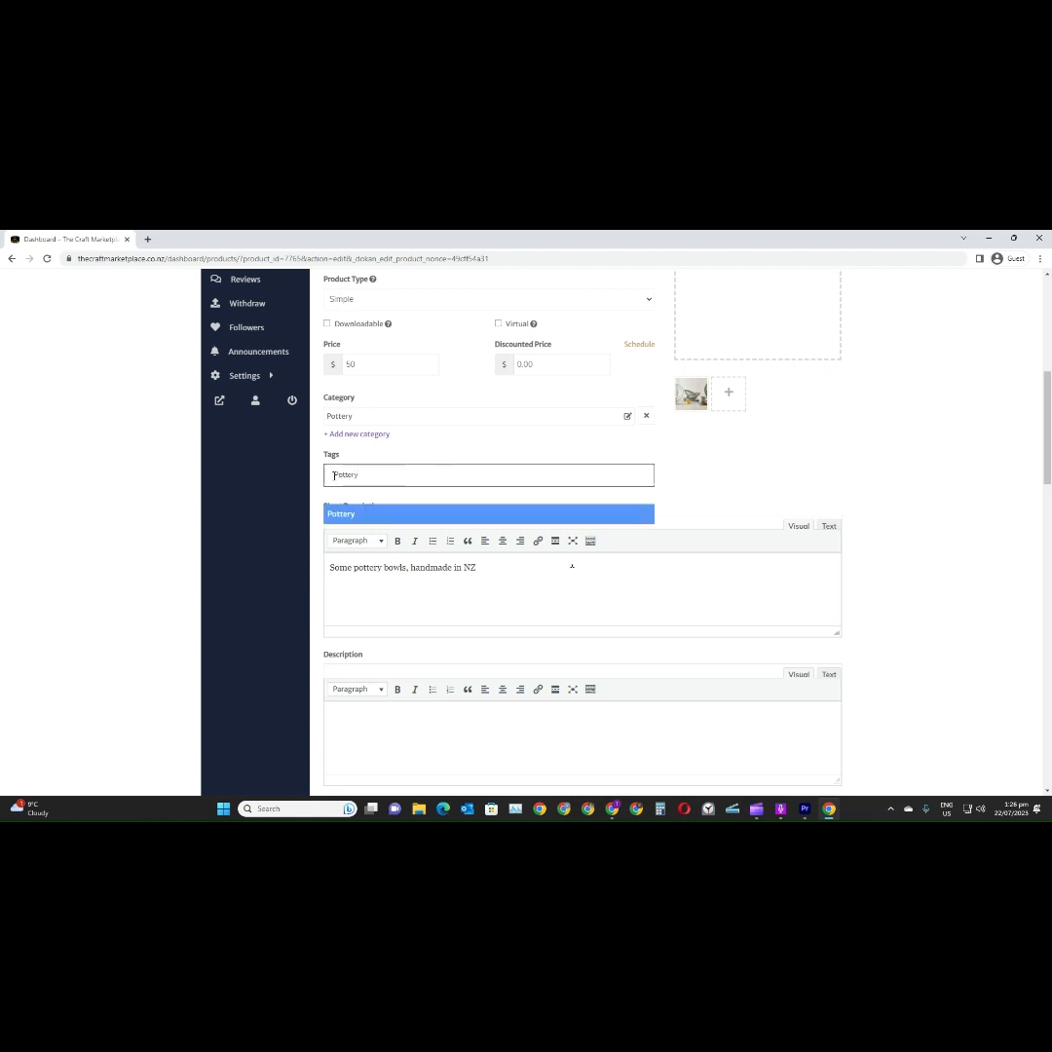
type("/bowl")
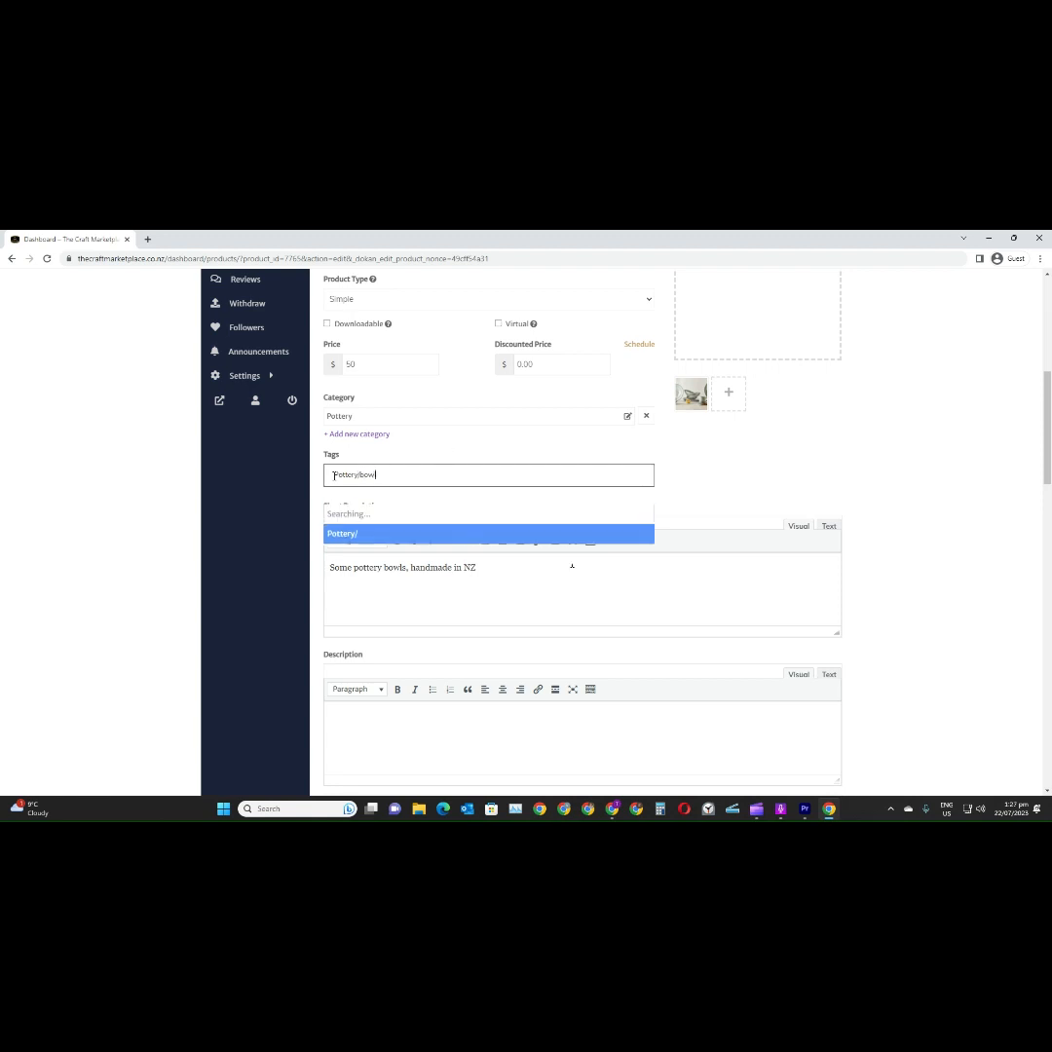
key("Return")
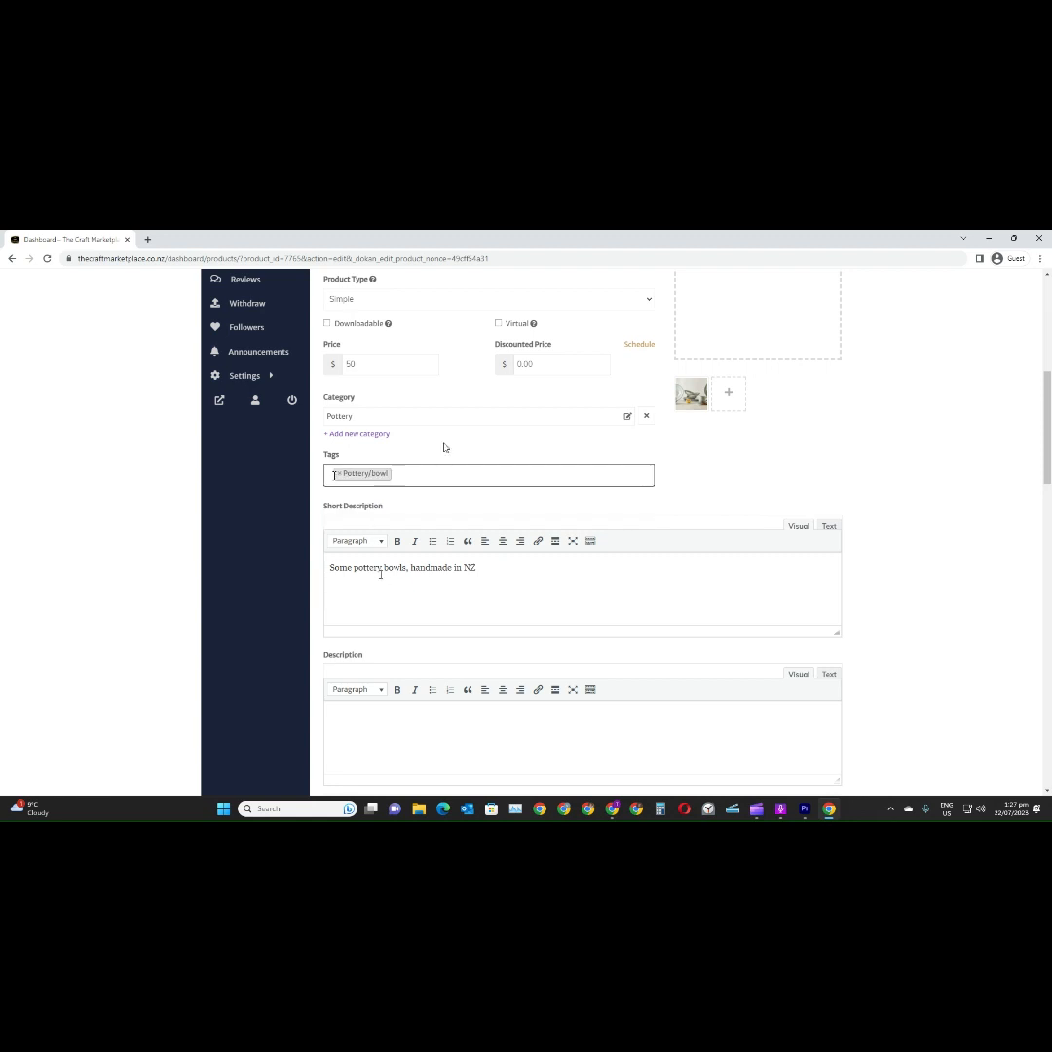
Copy the short description "Some pottery bowls, handmade in NZ" into the product's full description
scroll(402, 598, "down", 1)
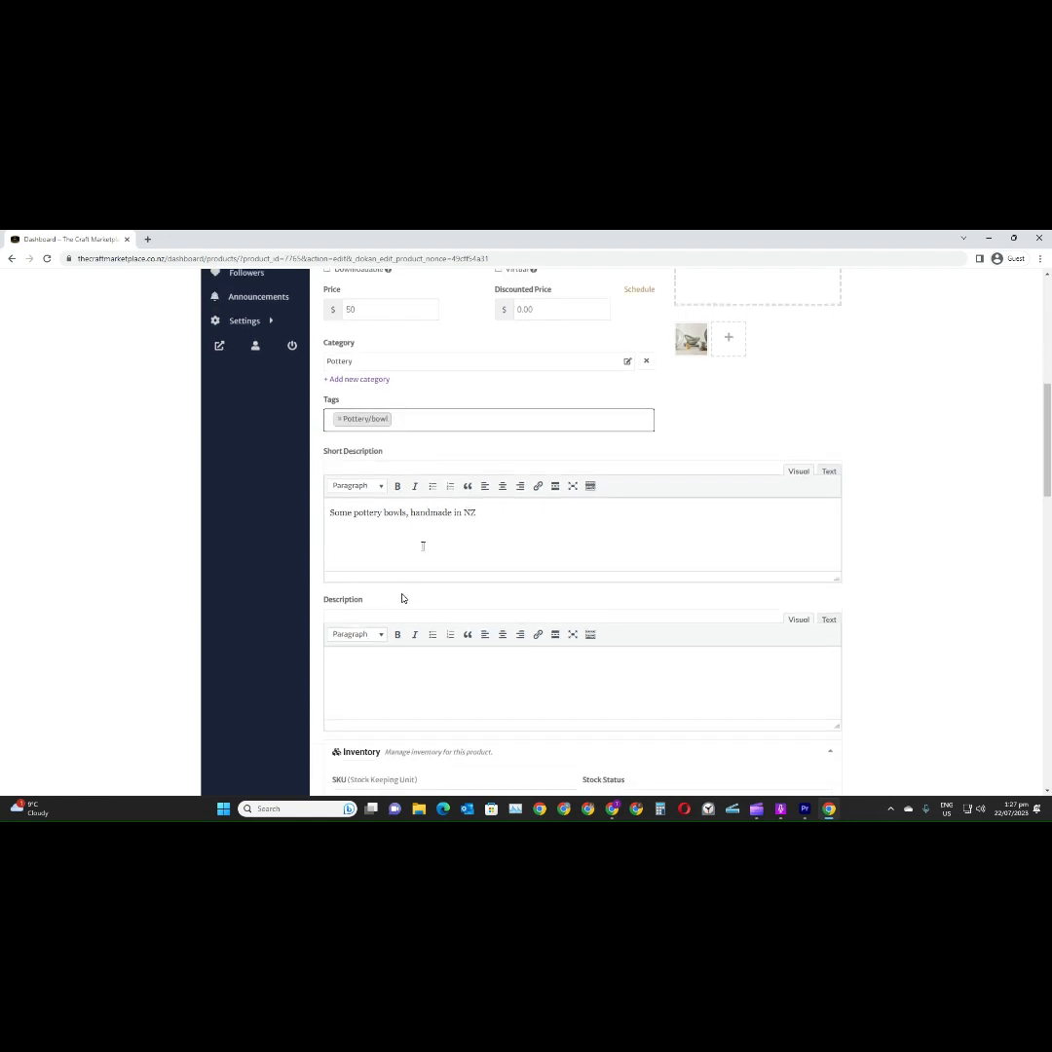
scroll(402, 596, "down", 2)
left_click_drag(488, 398, 216, 399)
key("ctrl+c")
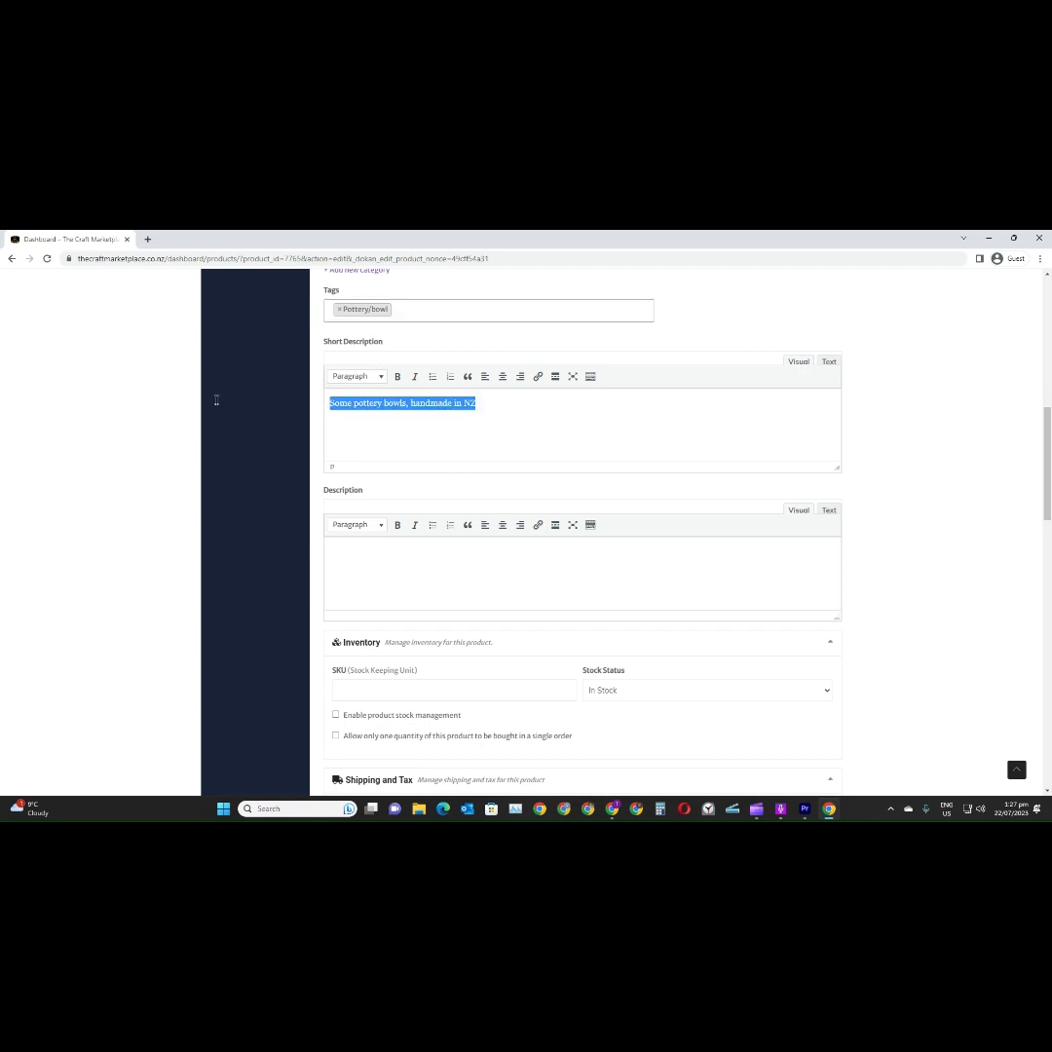
left_click(374, 548)
key("ctrl+v")
Enable product stock management for the Pottery product and set its stock quantity to 1
scroll(409, 570, "down", 1)
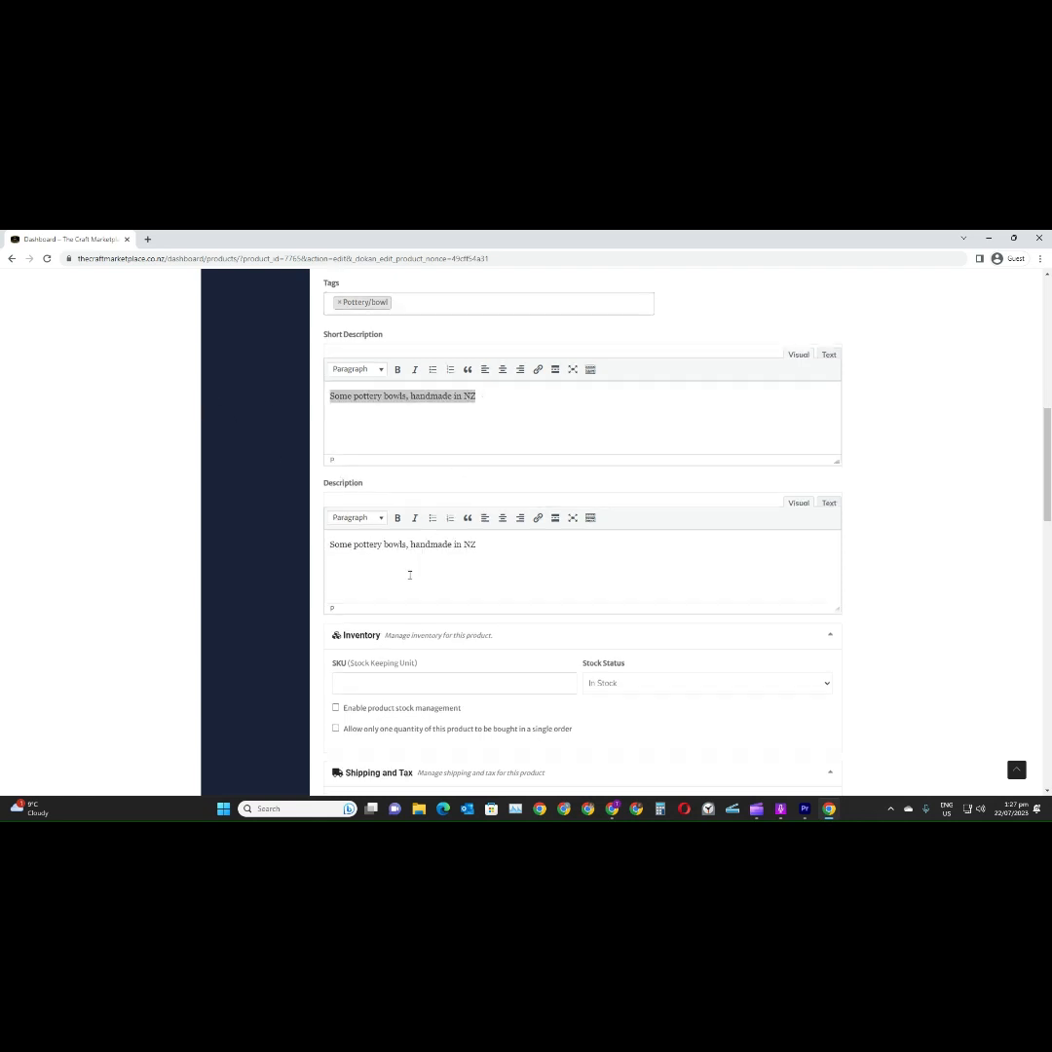
scroll(409, 570, "down", 2)
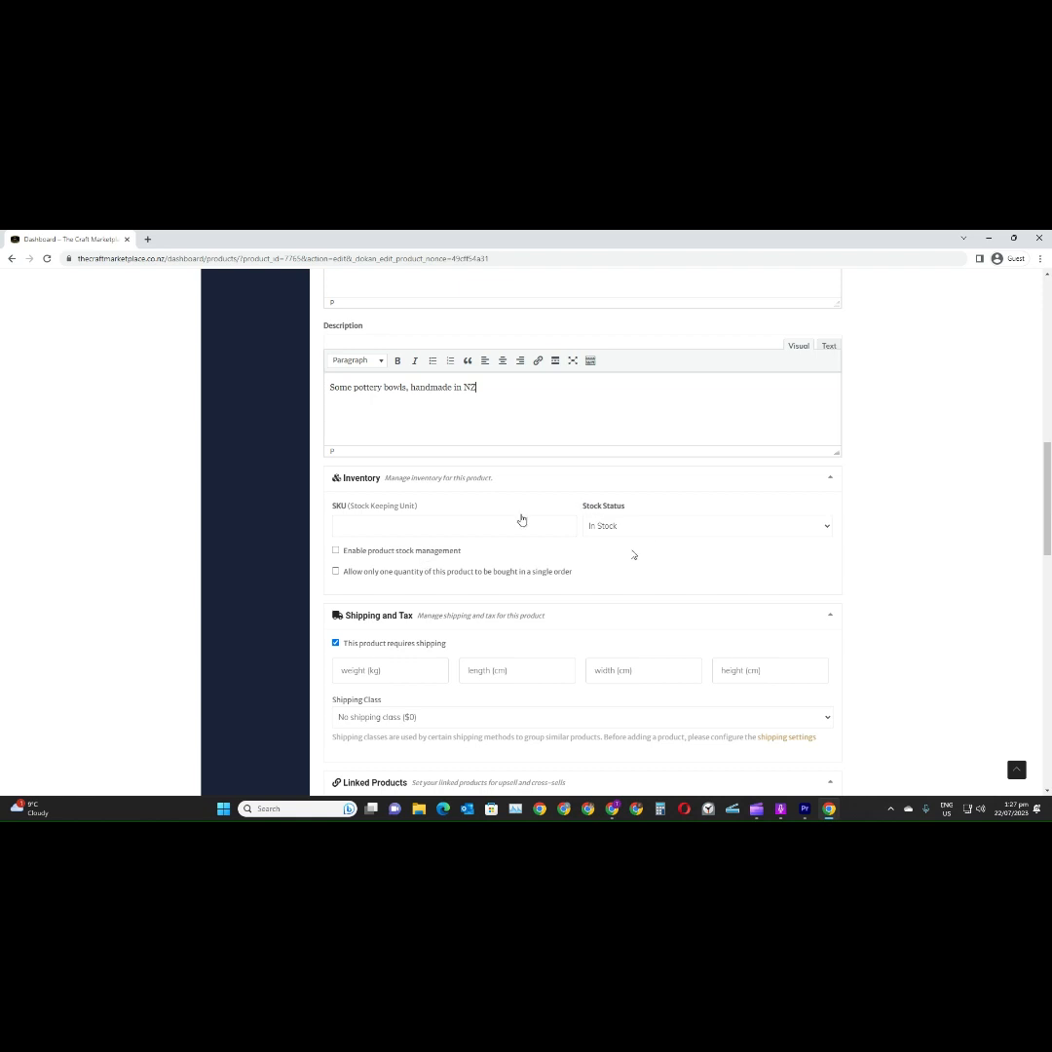
left_click(422, 553)
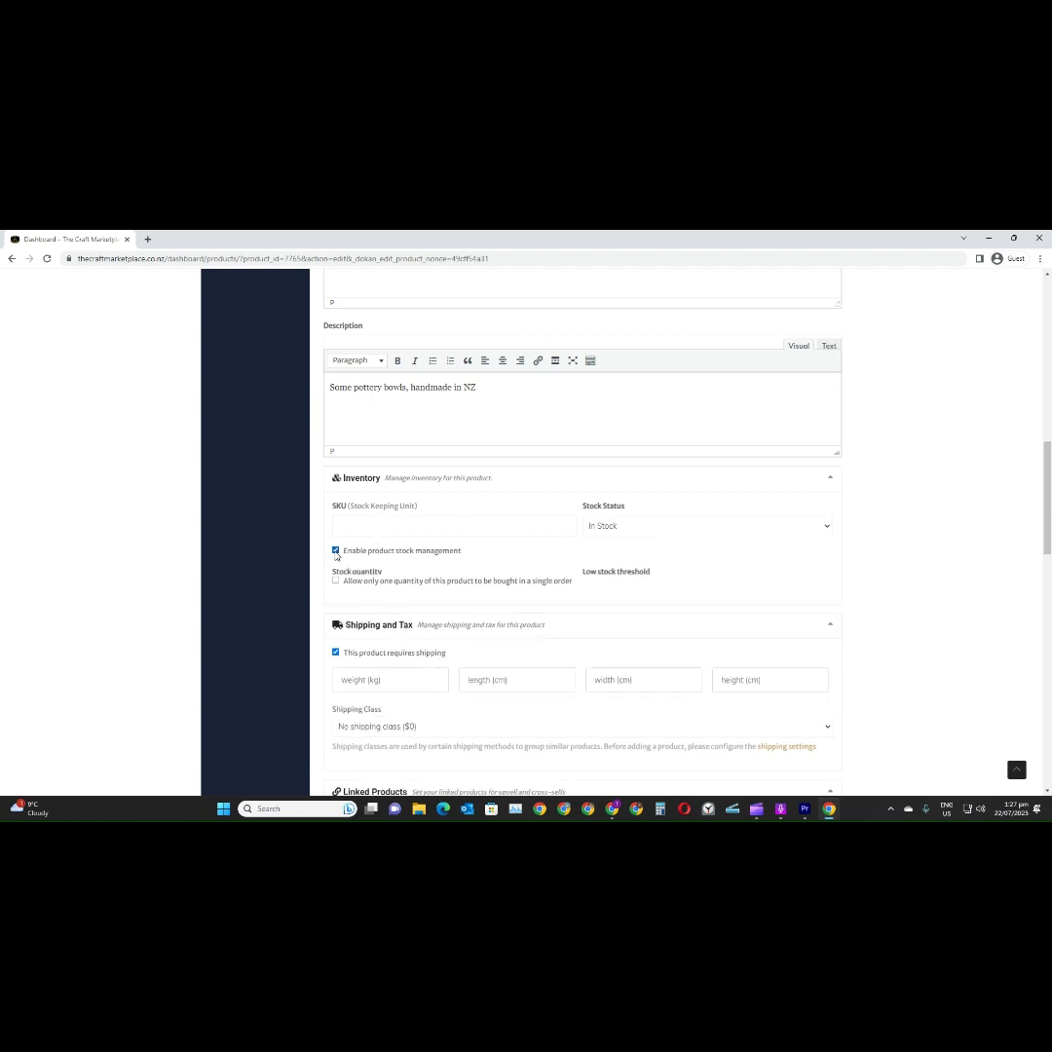
double_click(338, 591)
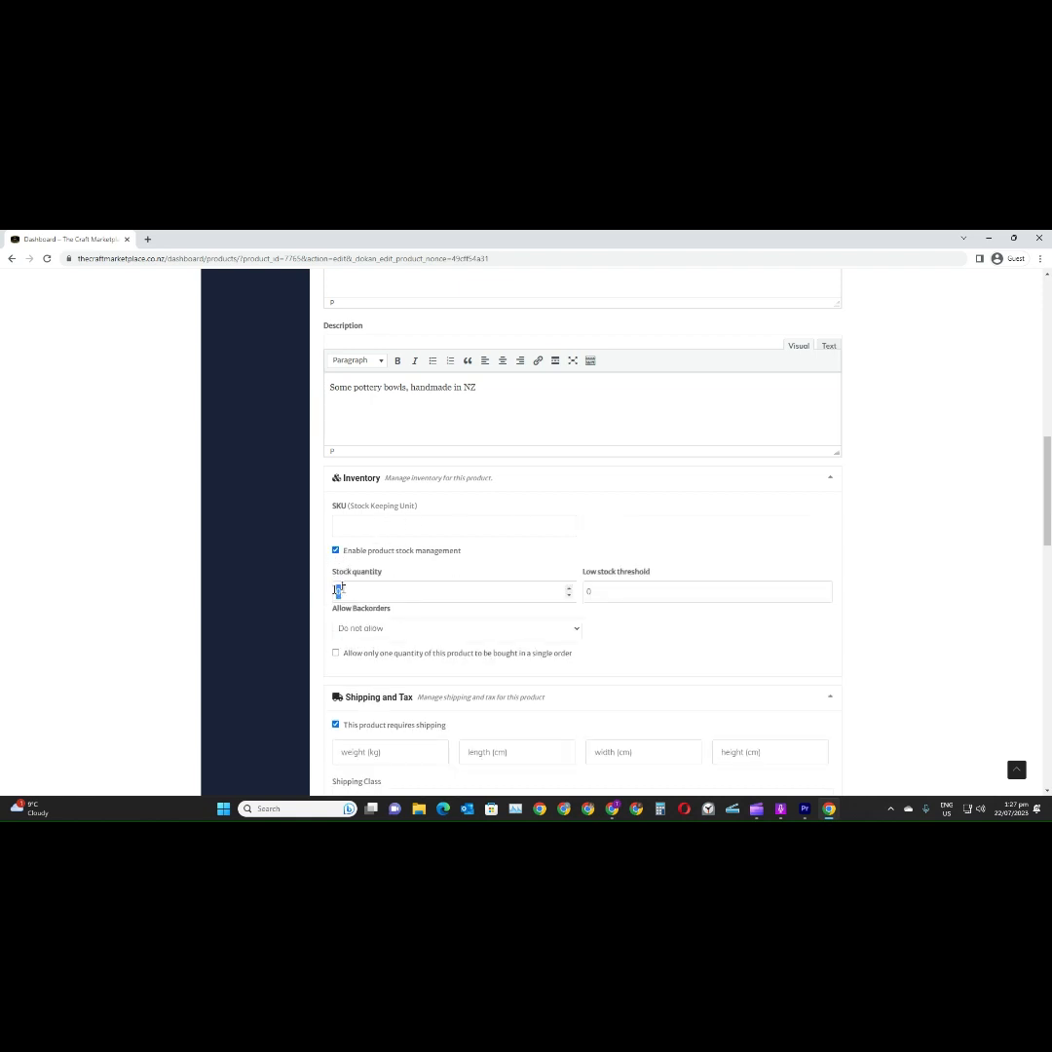
type("1")
Set the product's low stock threshold to 1
scroll(615, 616, "down", 1)
scroll(615, 616, "down", 1)
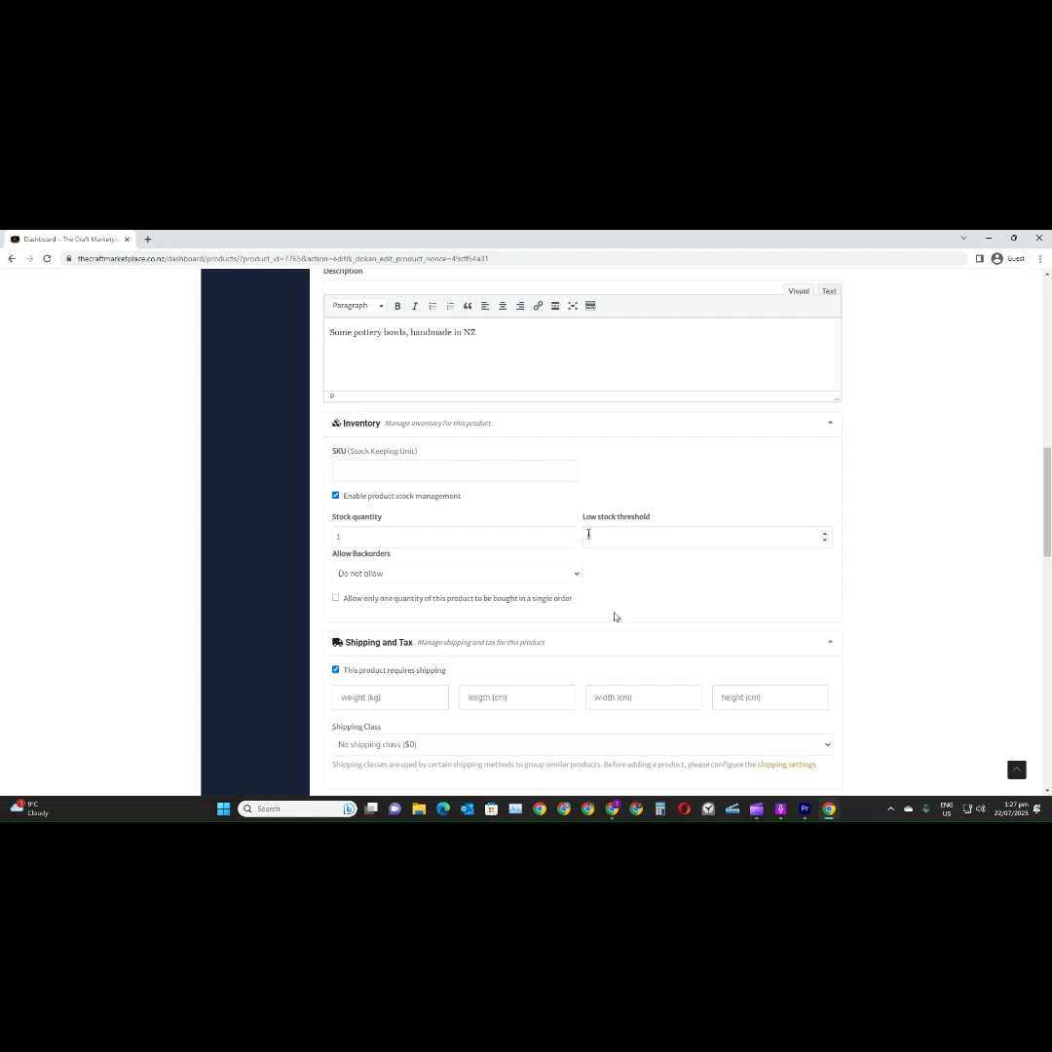
left_click(824, 540)
left_click(824, 533)
Set the product's shipping weight to 0.5 kg and save the product
scroll(424, 582, "down", 1)
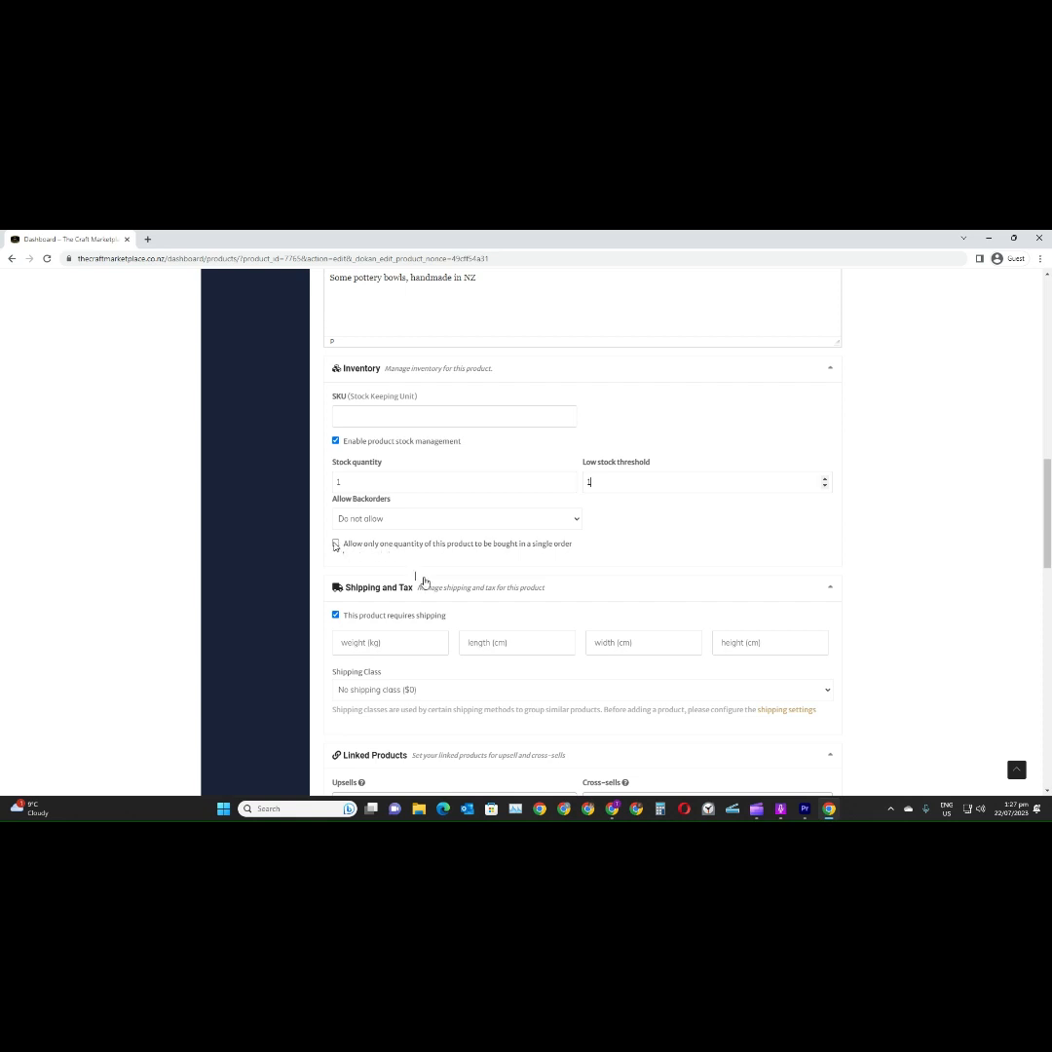
scroll(396, 550, "down", 1)
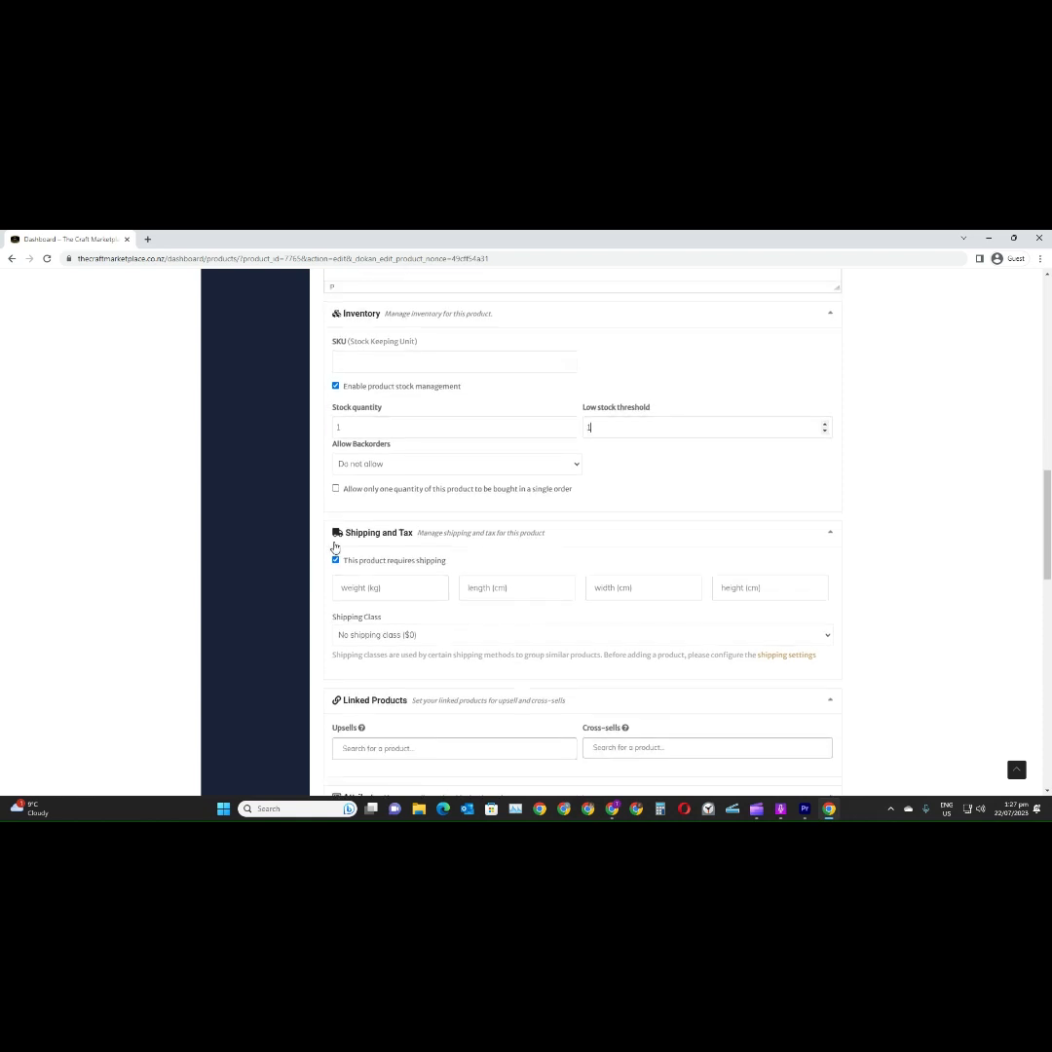
scroll(334, 546, "down", 1)
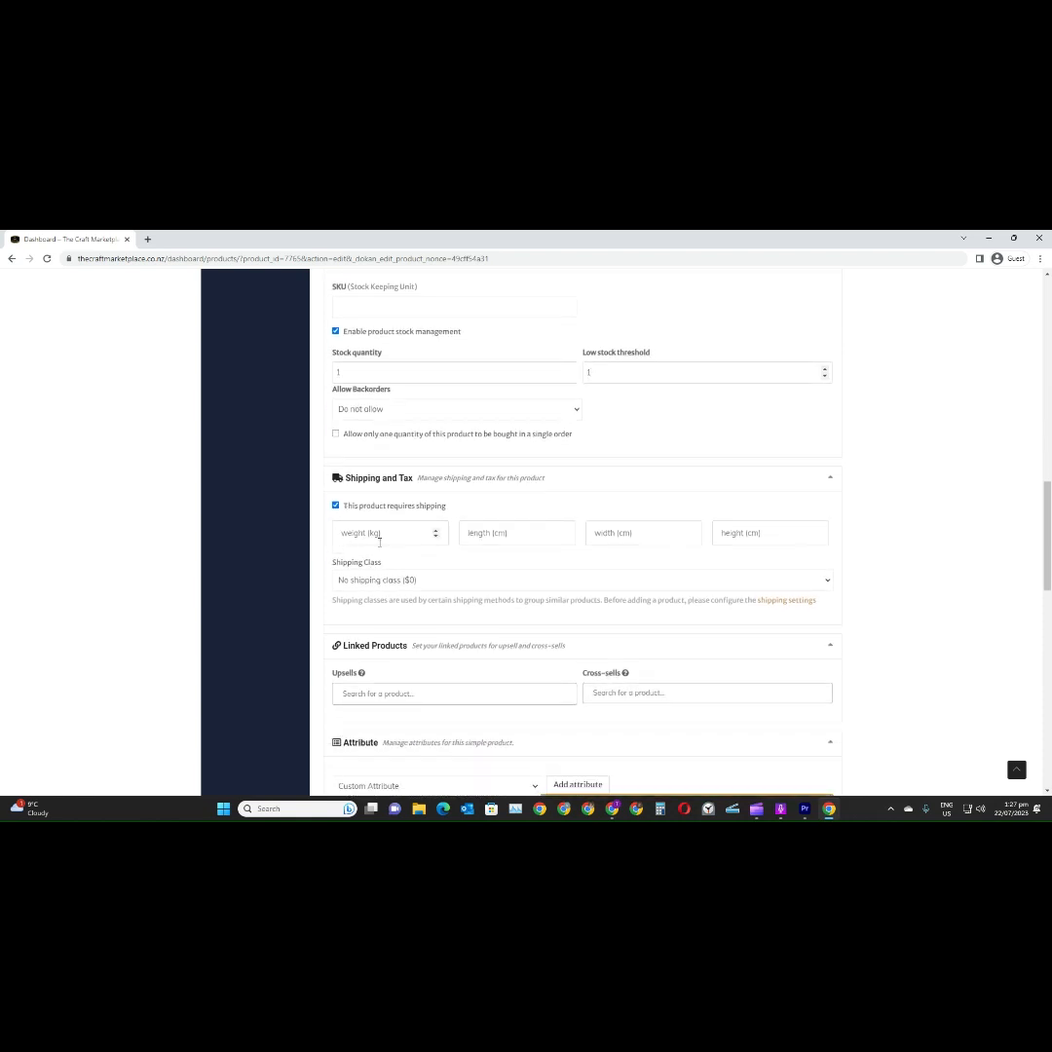
left_click(435, 531)
left_click(436, 538)
left_click(435, 537)
left_click_drag(354, 535, 332, 536)
type("0.5")
key("Return")
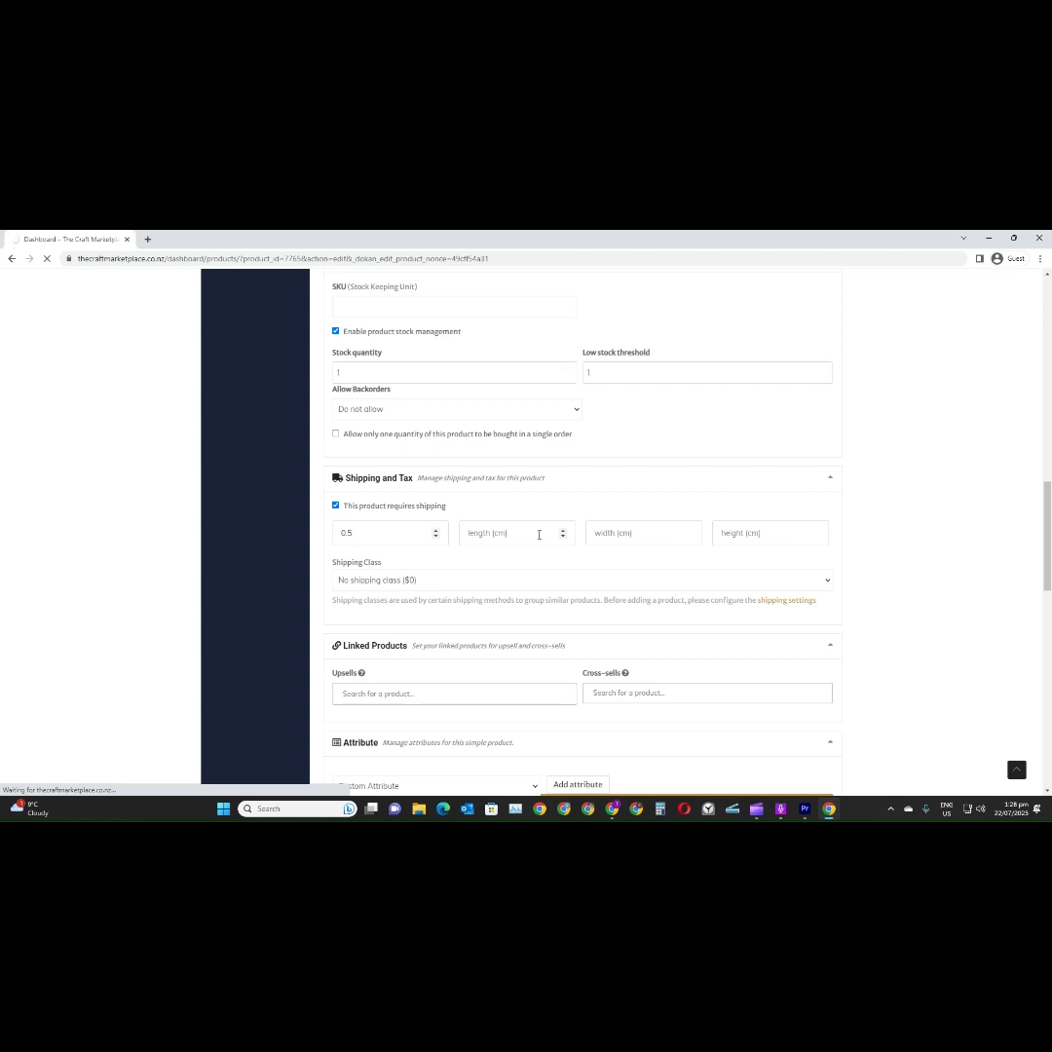
Set the product's shipping dimensions to 14 cm length, 14 cm width and 9 cm height
left_click(539, 535)
type("14")
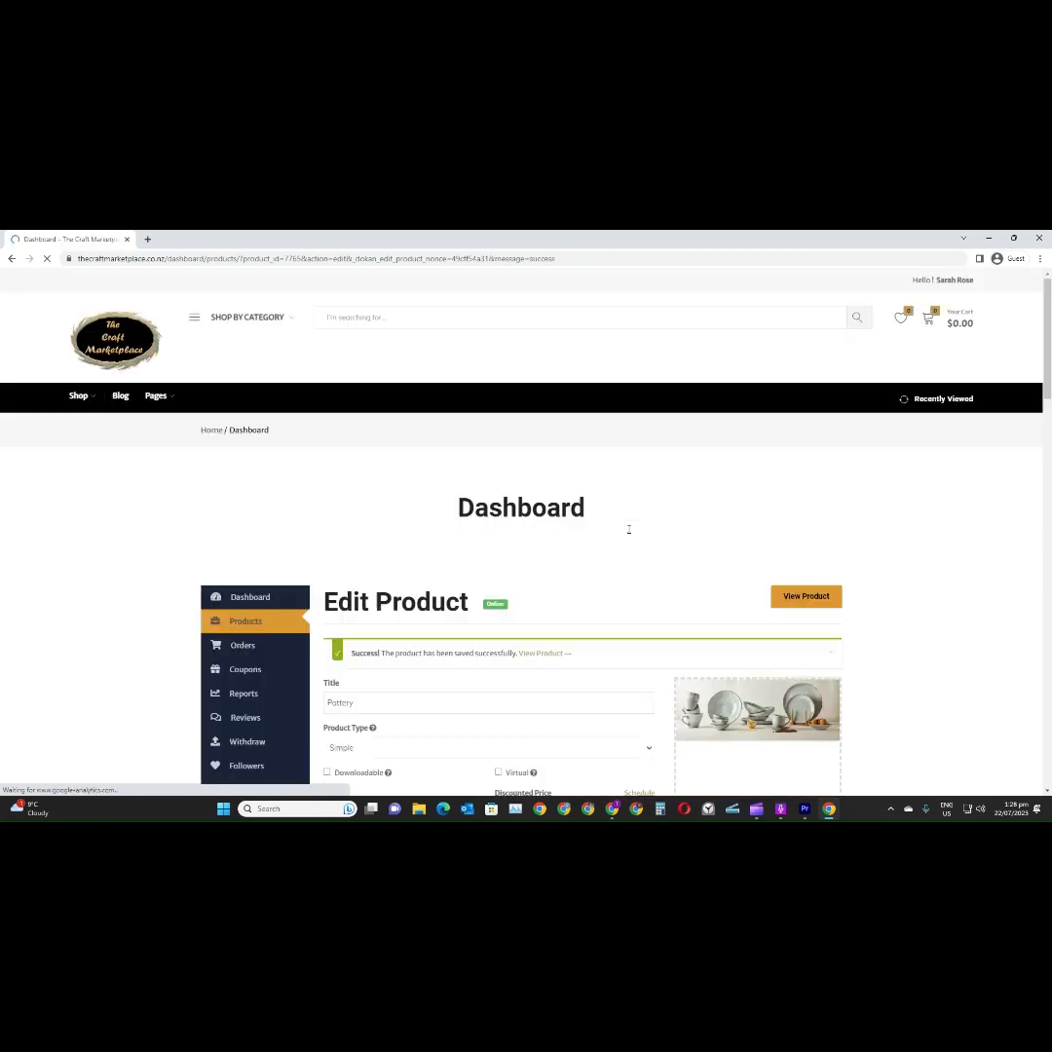
scroll(635, 538, "down", 10)
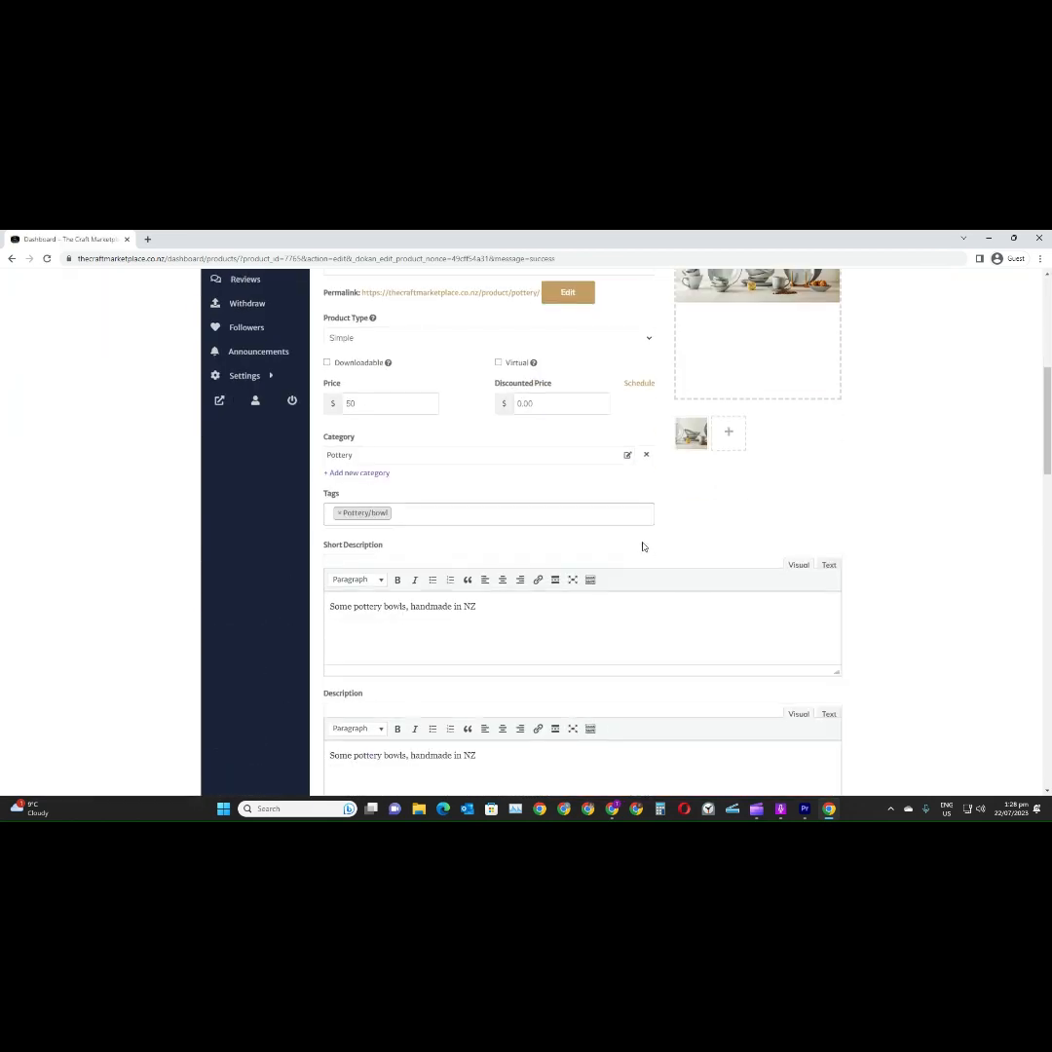
scroll(642, 546, "down", 5)
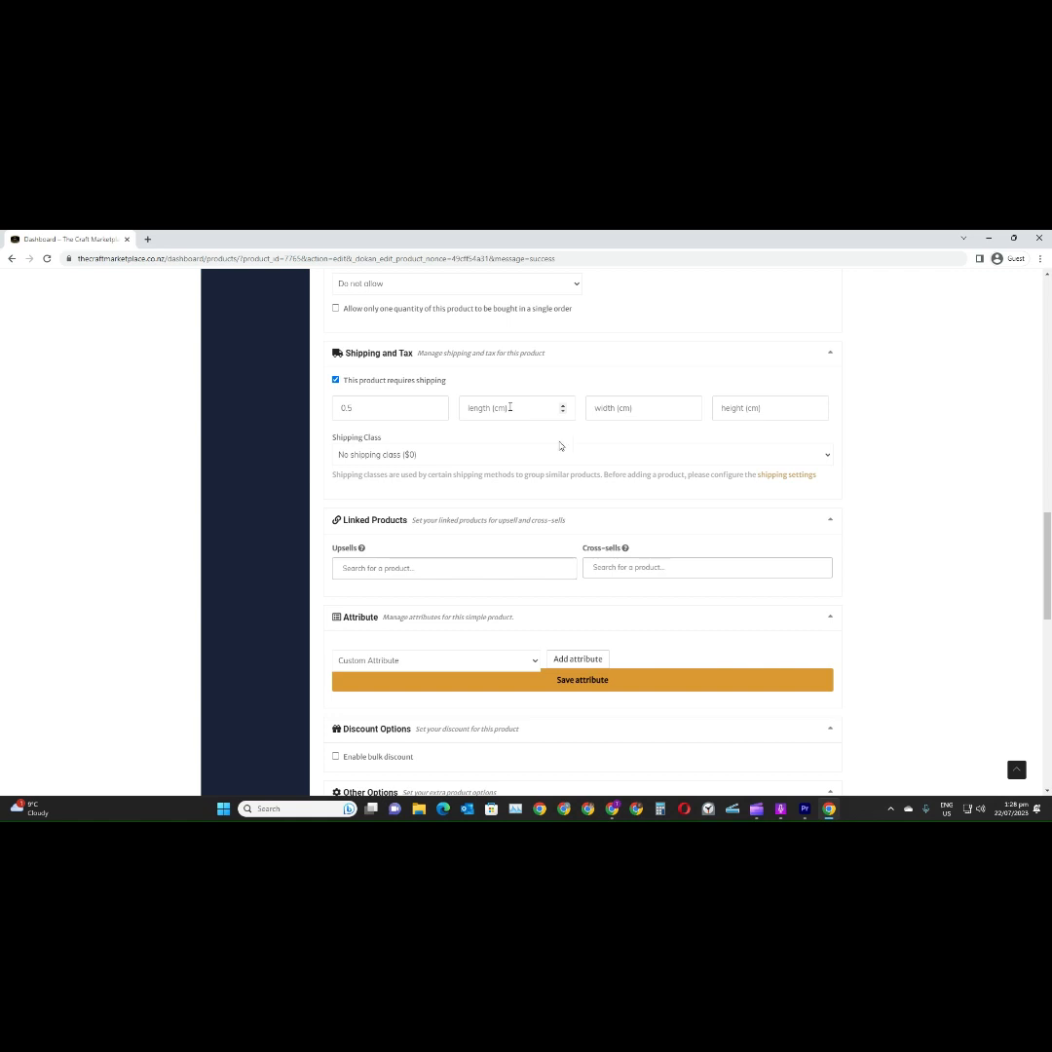
type("14")
left_click(609, 408)
type("14")
left_click(740, 409)
type("9")
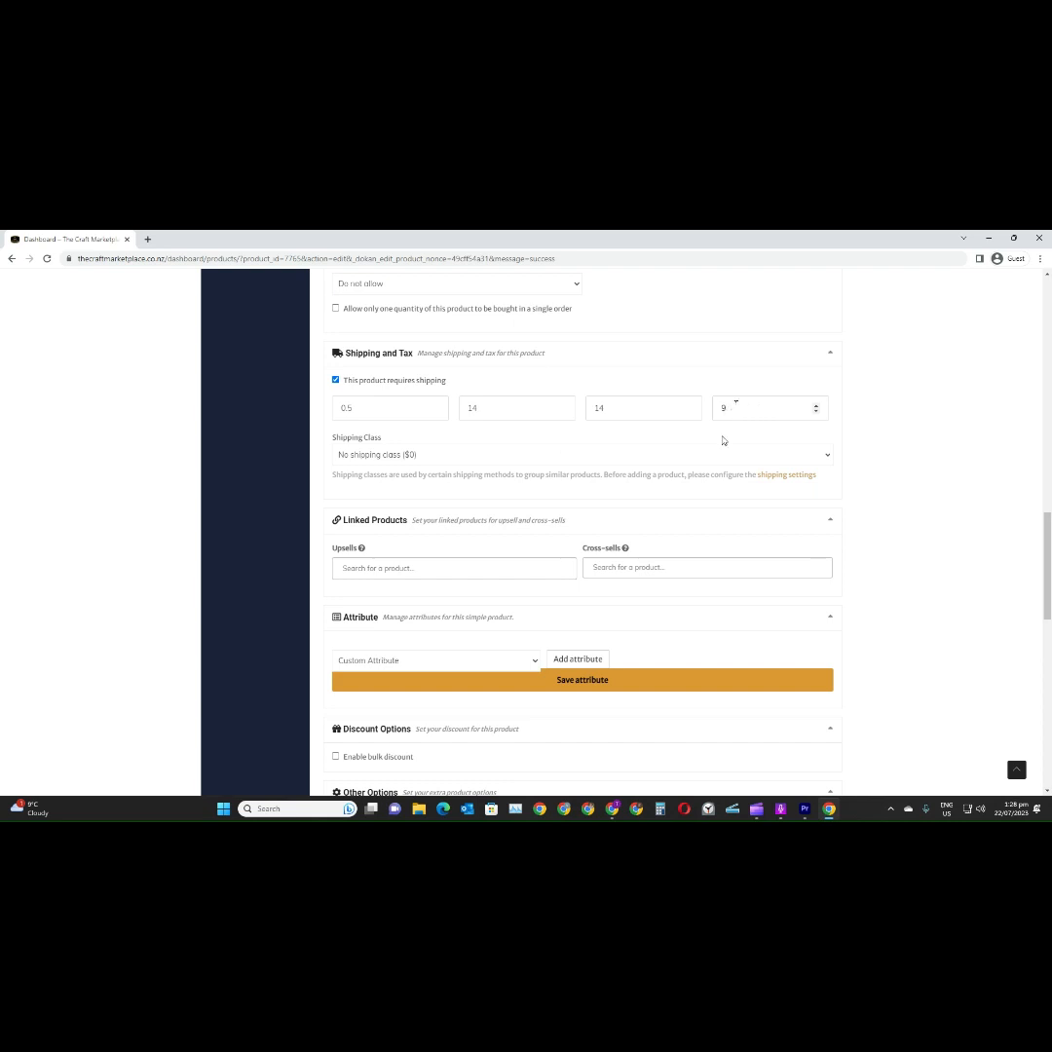
Check the shipping class choices and open the store's shipping settings in a new browser tab
left_click(642, 462)
left_click(643, 471)
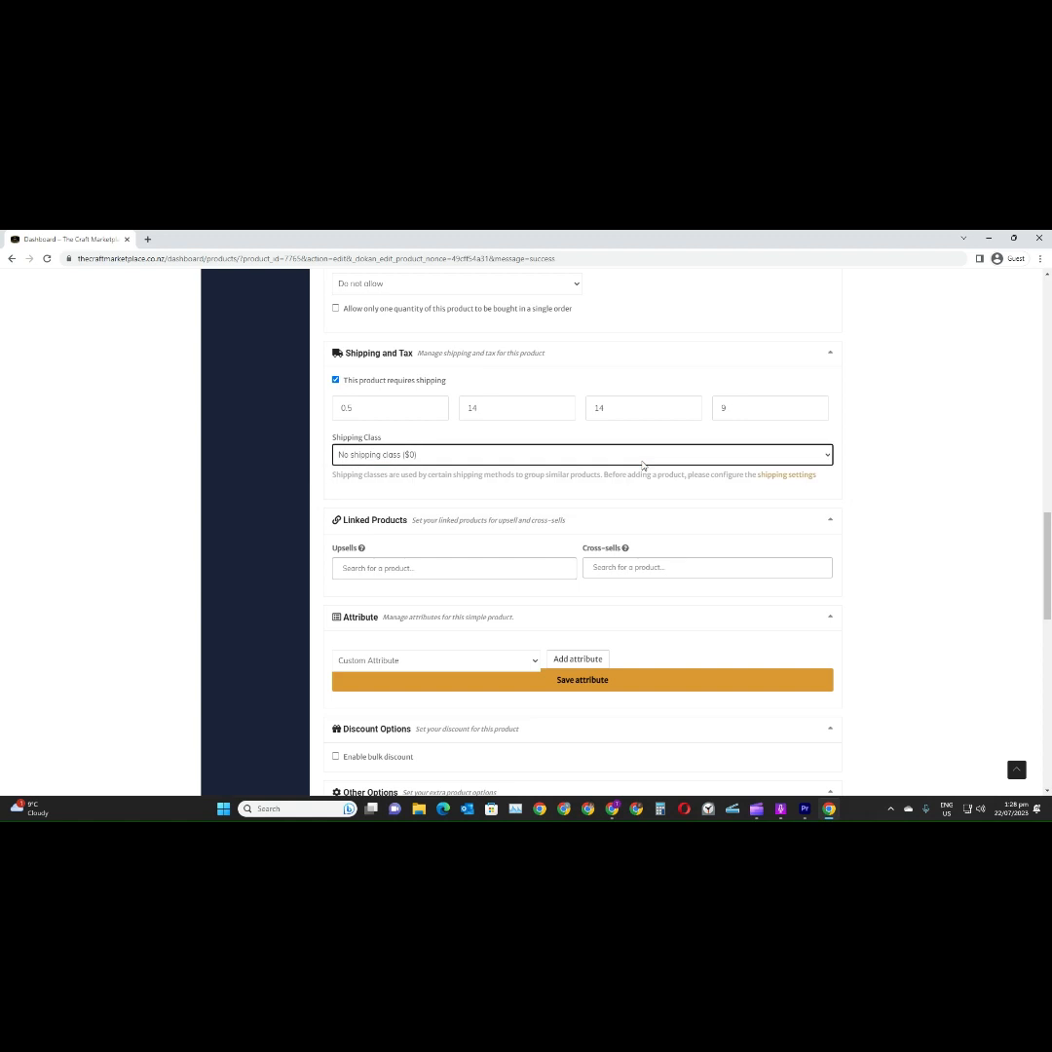
scroll(557, 483, "down", 1)
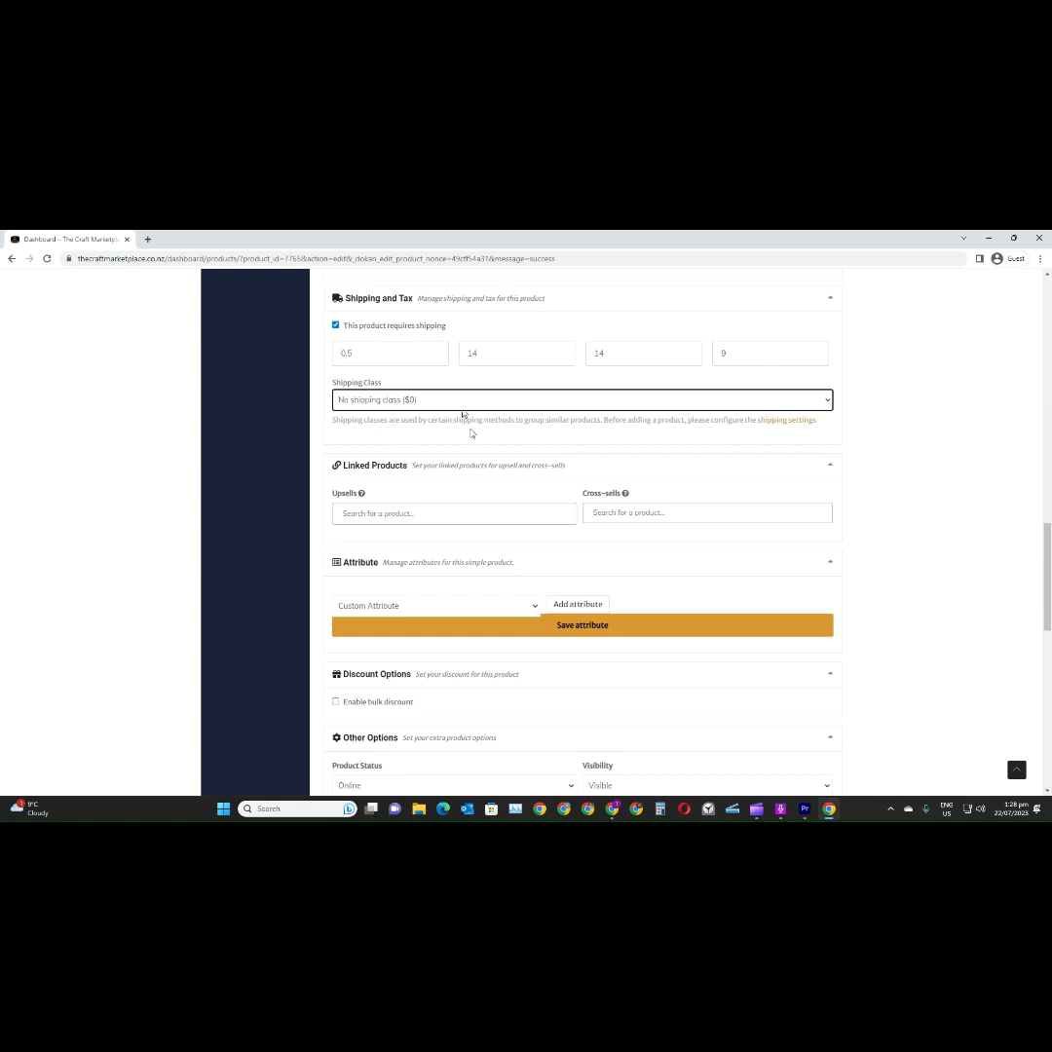
right_click(784, 424)
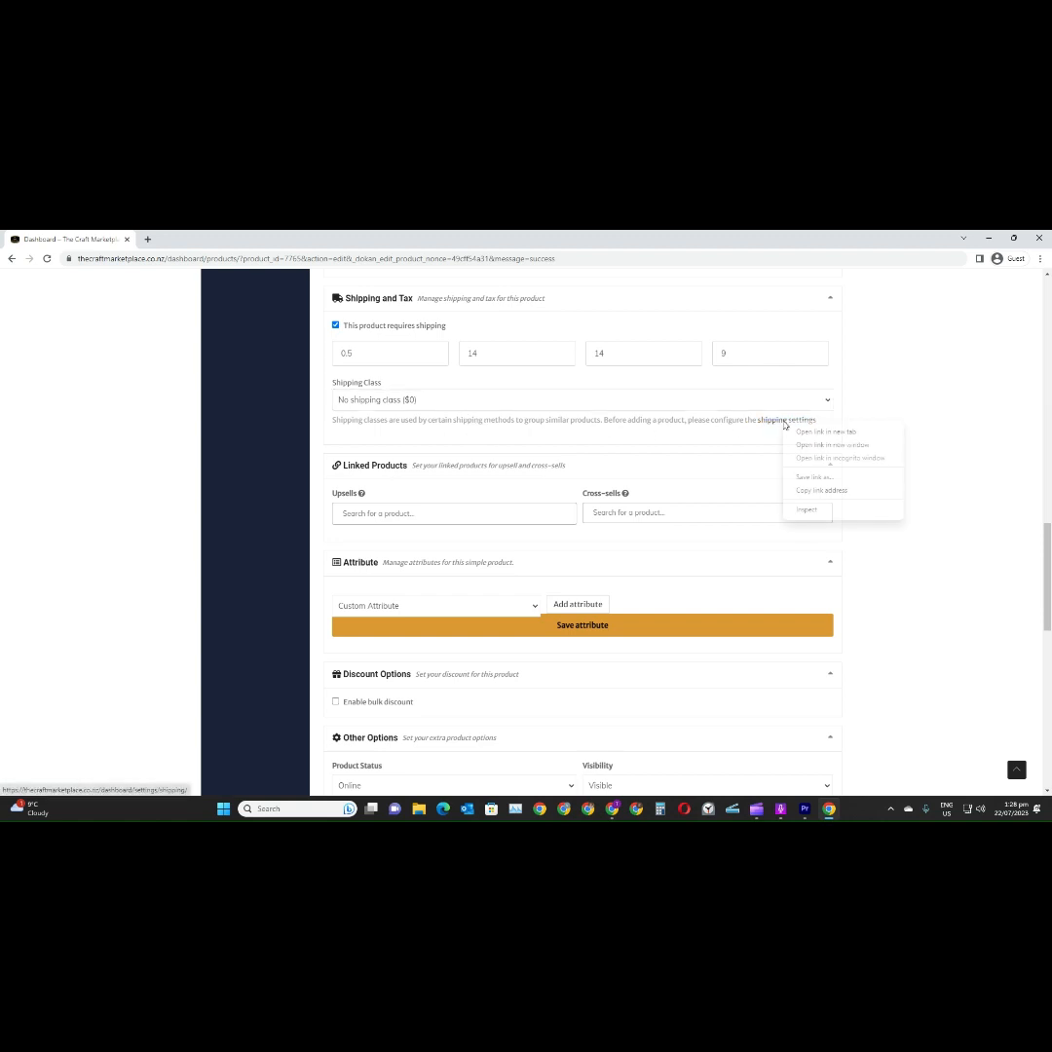
left_click(818, 432)
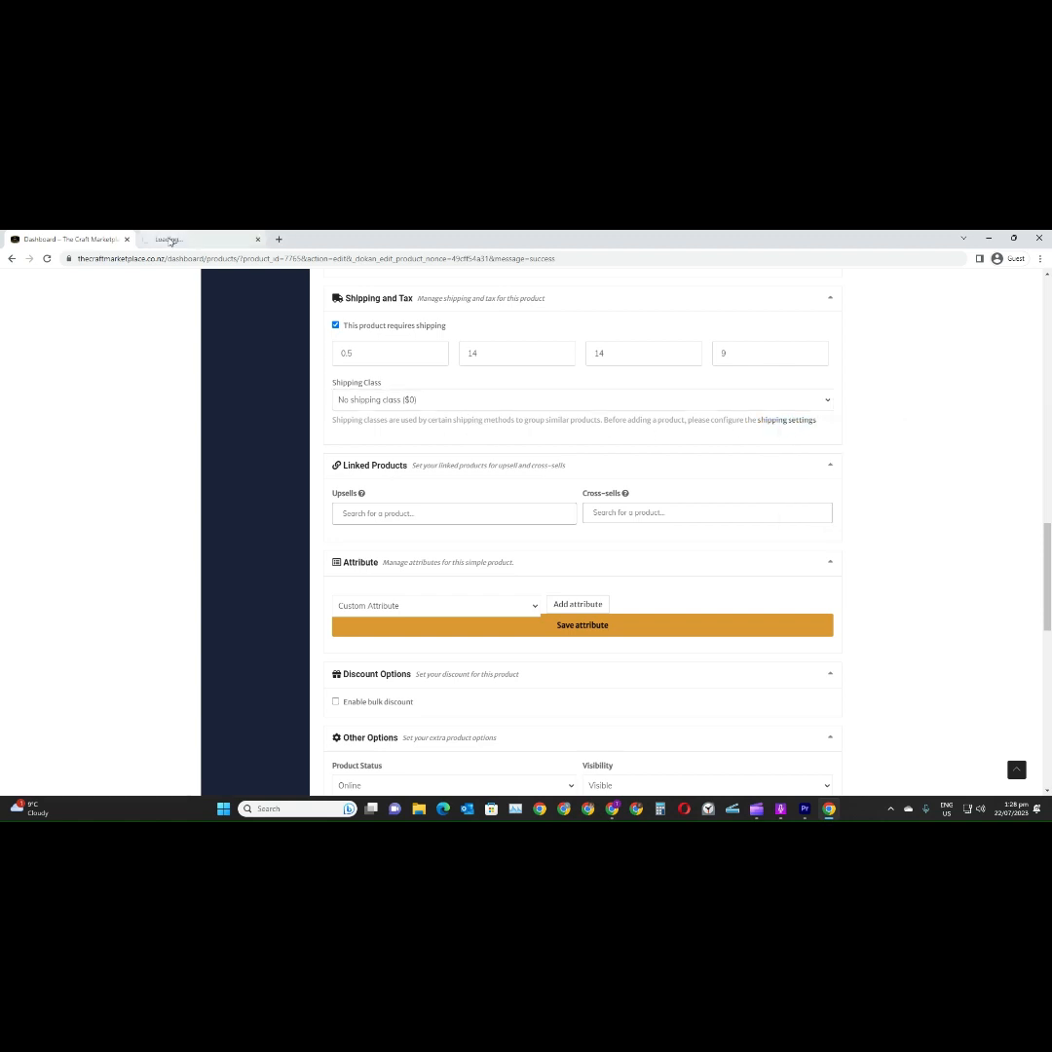
key("ctrl+Tab")
View the form for adding shipping policies in the store's shipping settings
scroll(356, 429, "down", 3)
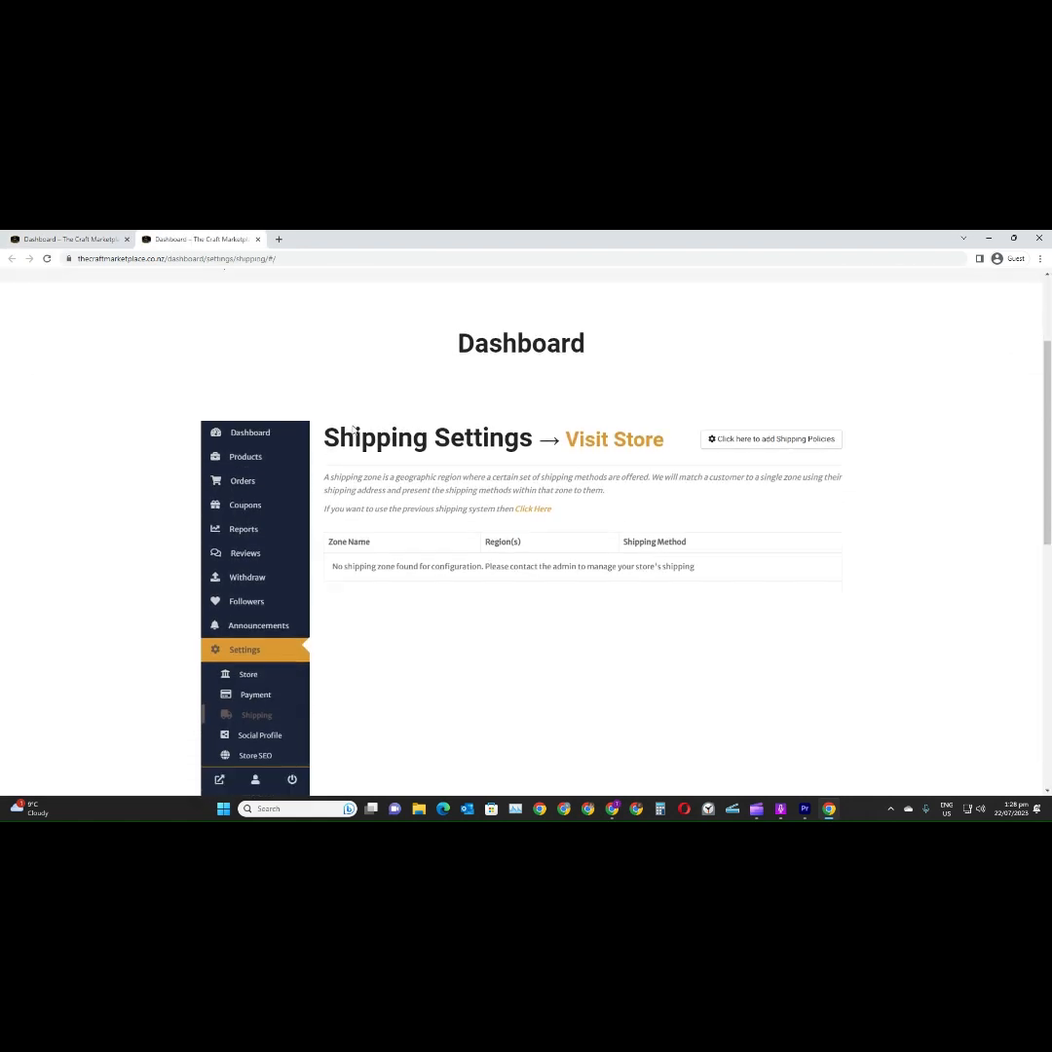
left_click(731, 439)
scroll(564, 472, "down", 2)
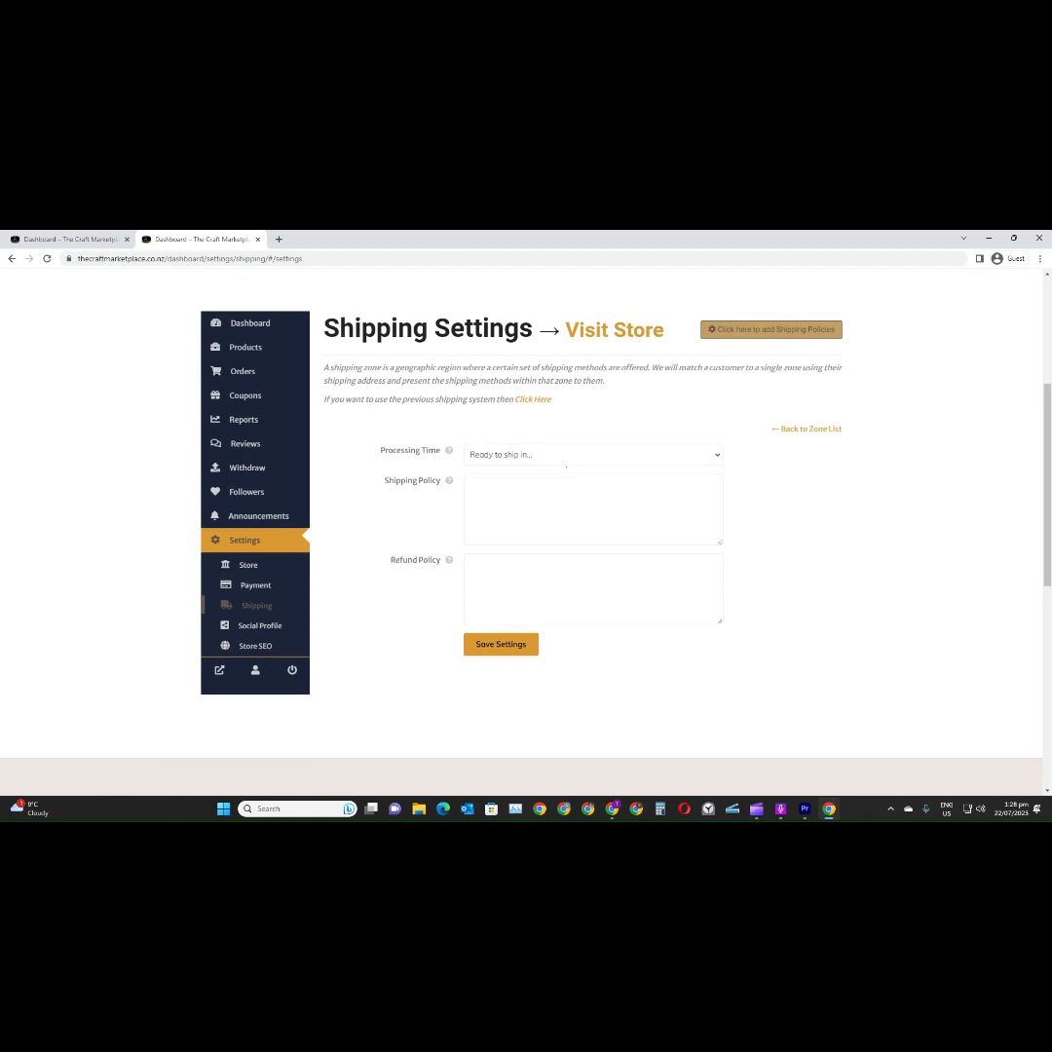
Switch from zone-based shipping to the previous shipping system's settings page
left_click(543, 405)
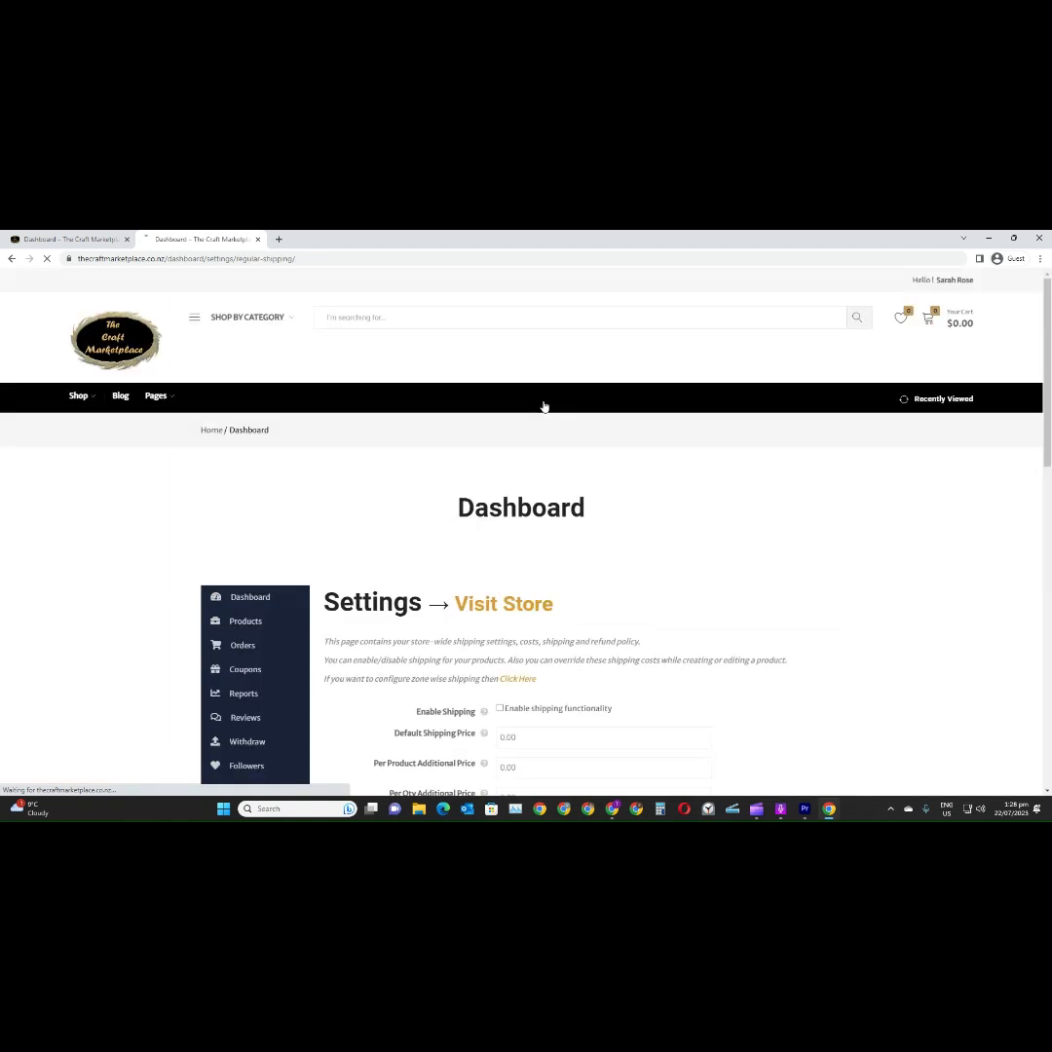
scroll(519, 419, "down", 3)
scroll(517, 424, "down", 2)
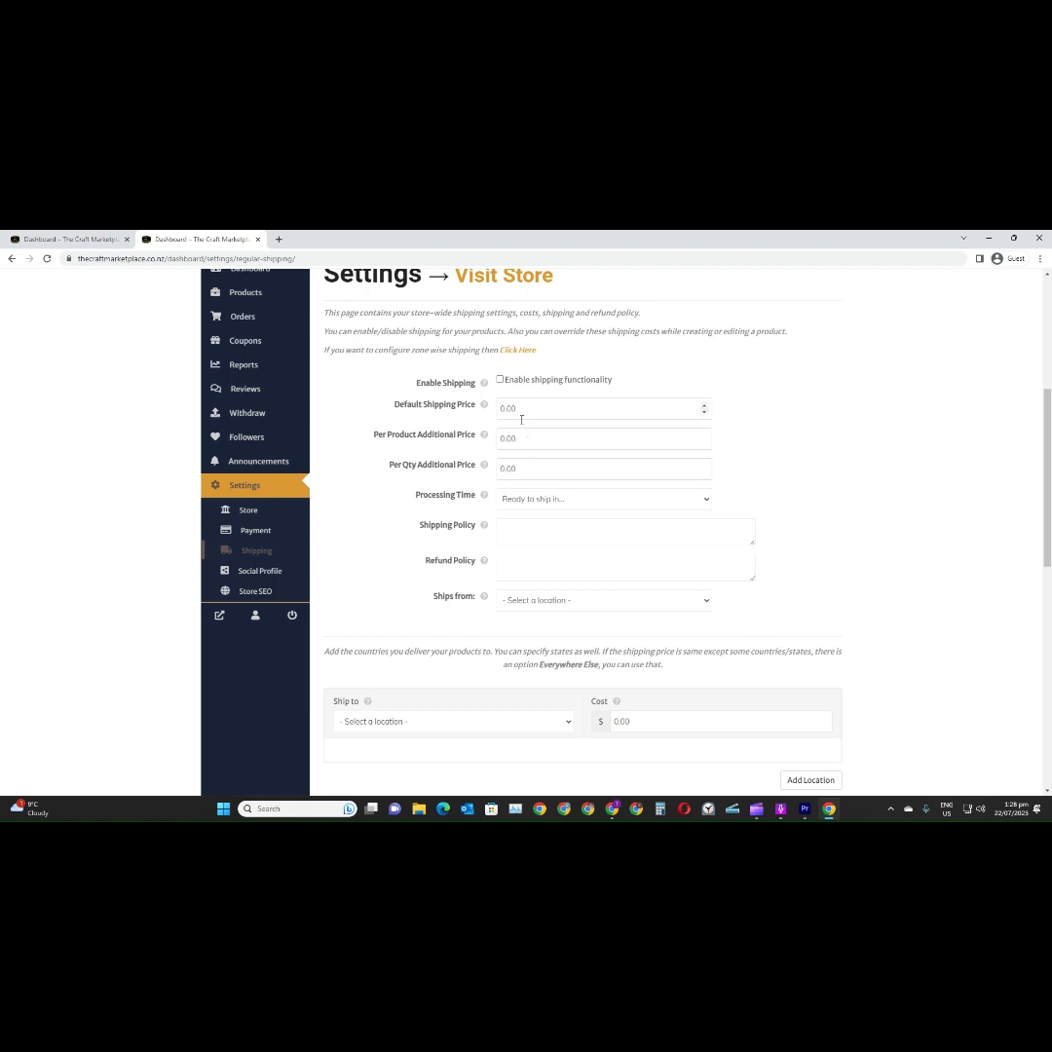
Enable shipping functionality for the store and set the default shipping price to 6.95
left_click(500, 380)
left_click(535, 409)
type("6.95")
Set the store's shipping processing time to 1-2 business days
left_click(557, 501)
key("Down")
key("Down")
key("Return")
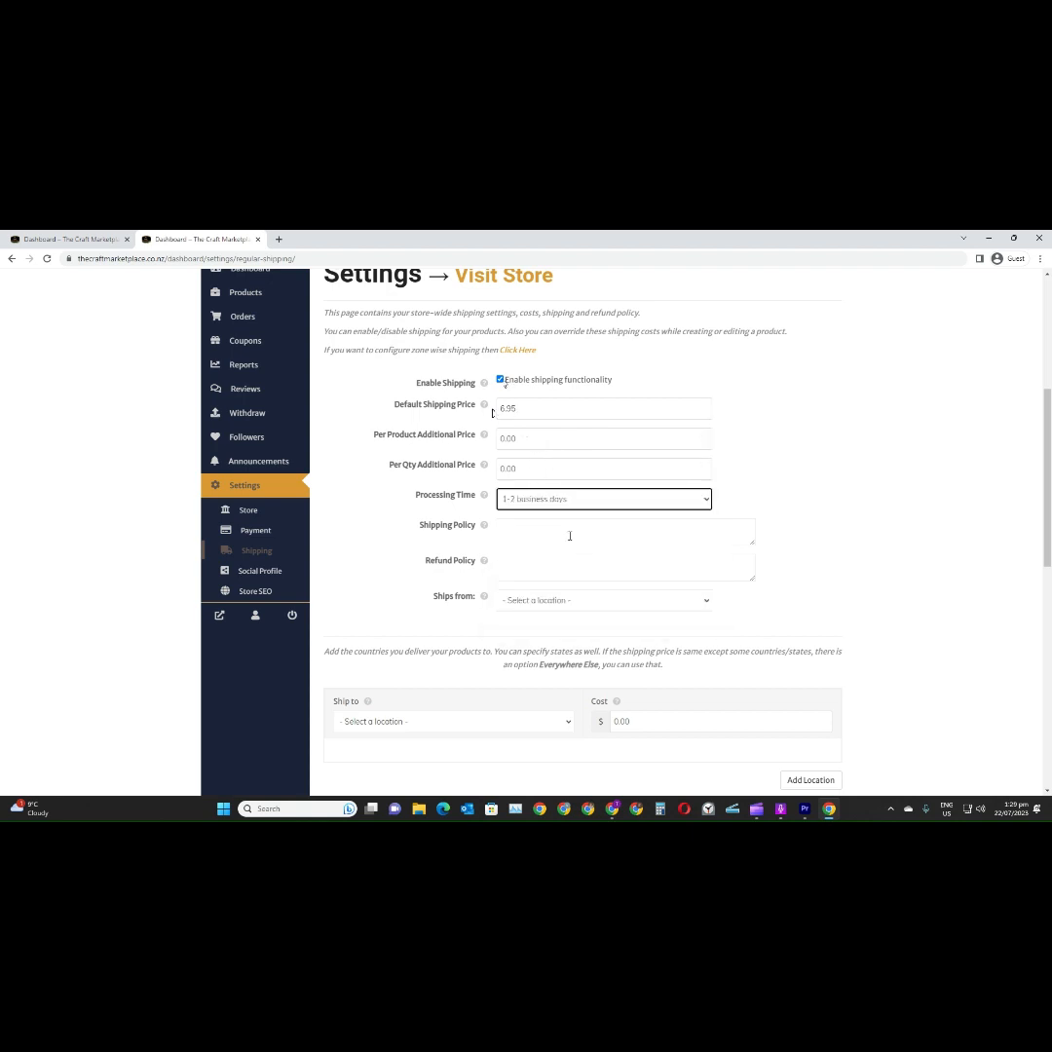
Set the store's ships-from location to New Zealand
left_click(569, 602)
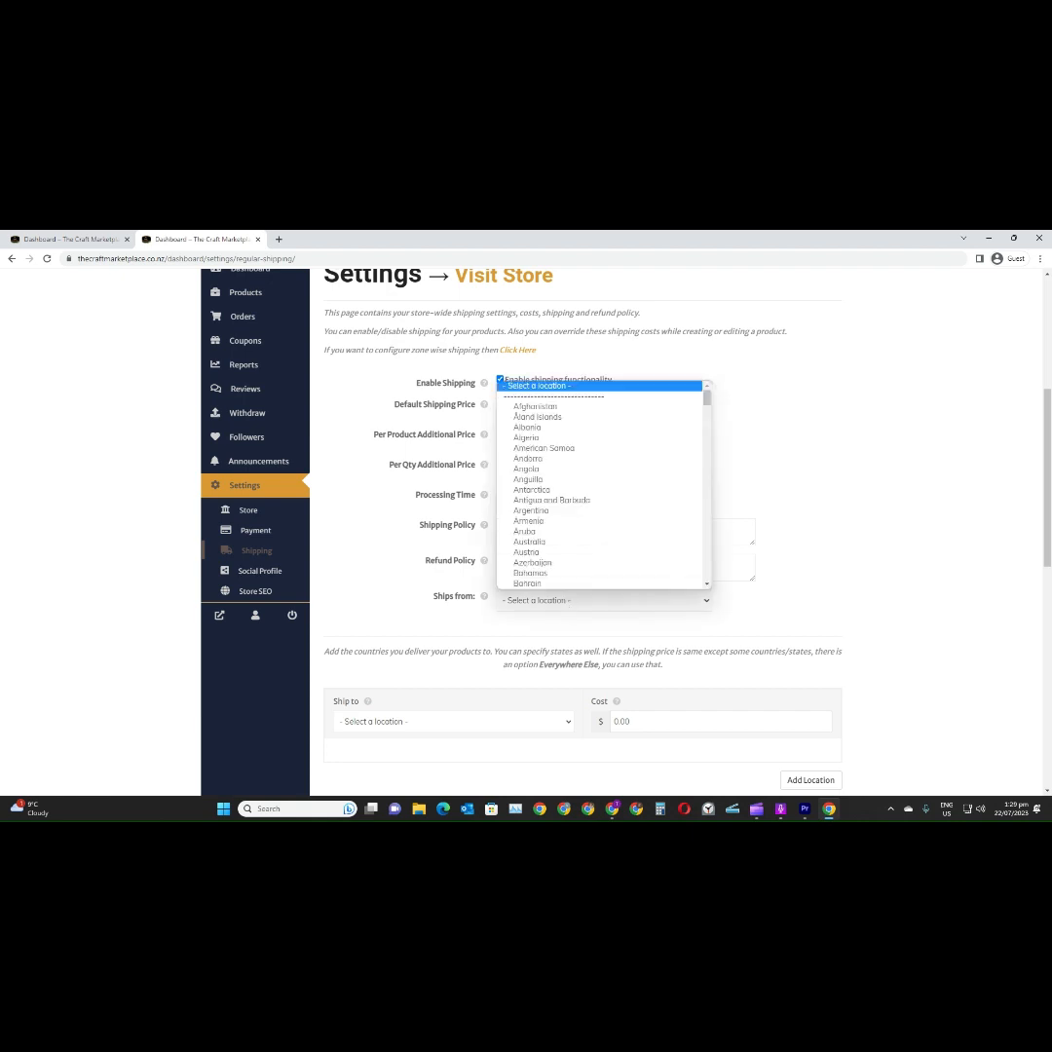
type("new")
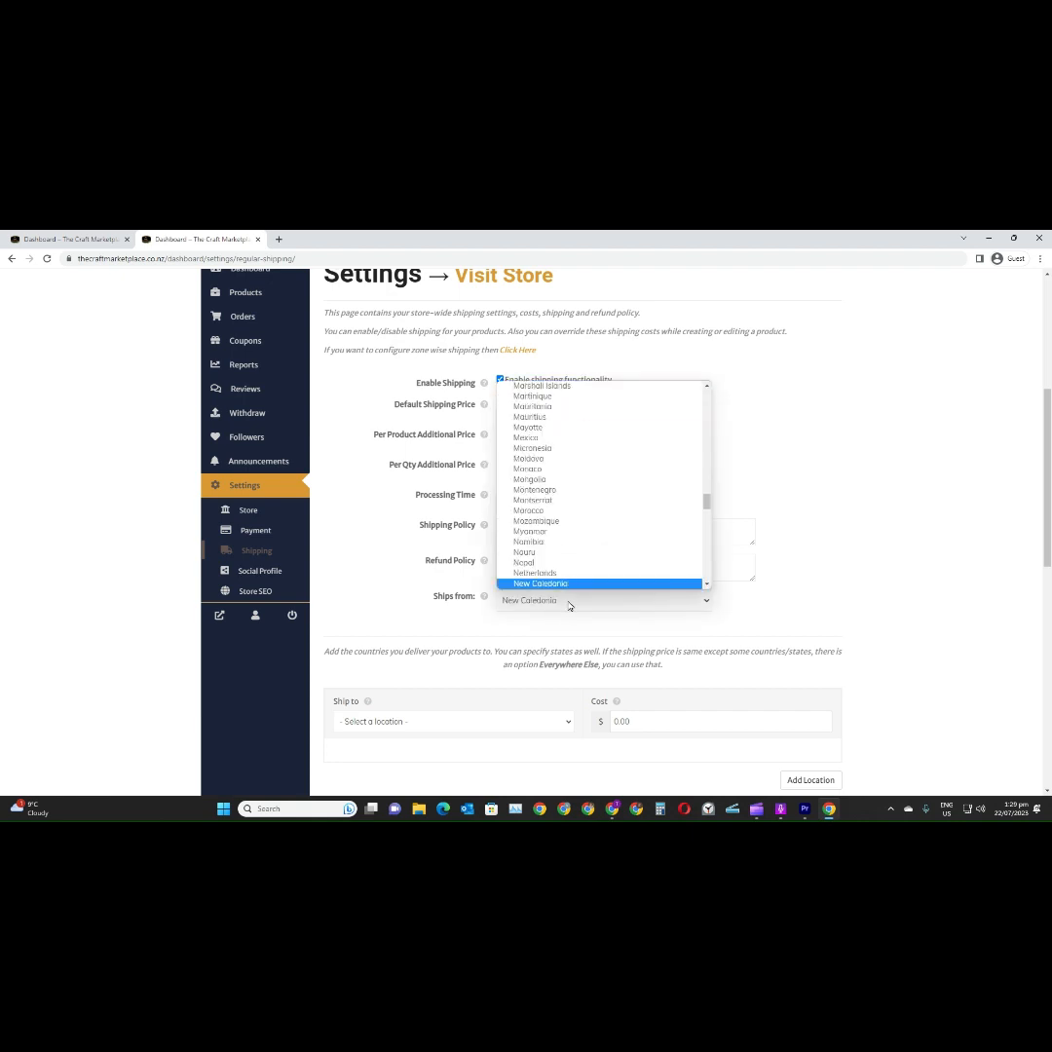
scroll(575, 492, "down", 3)
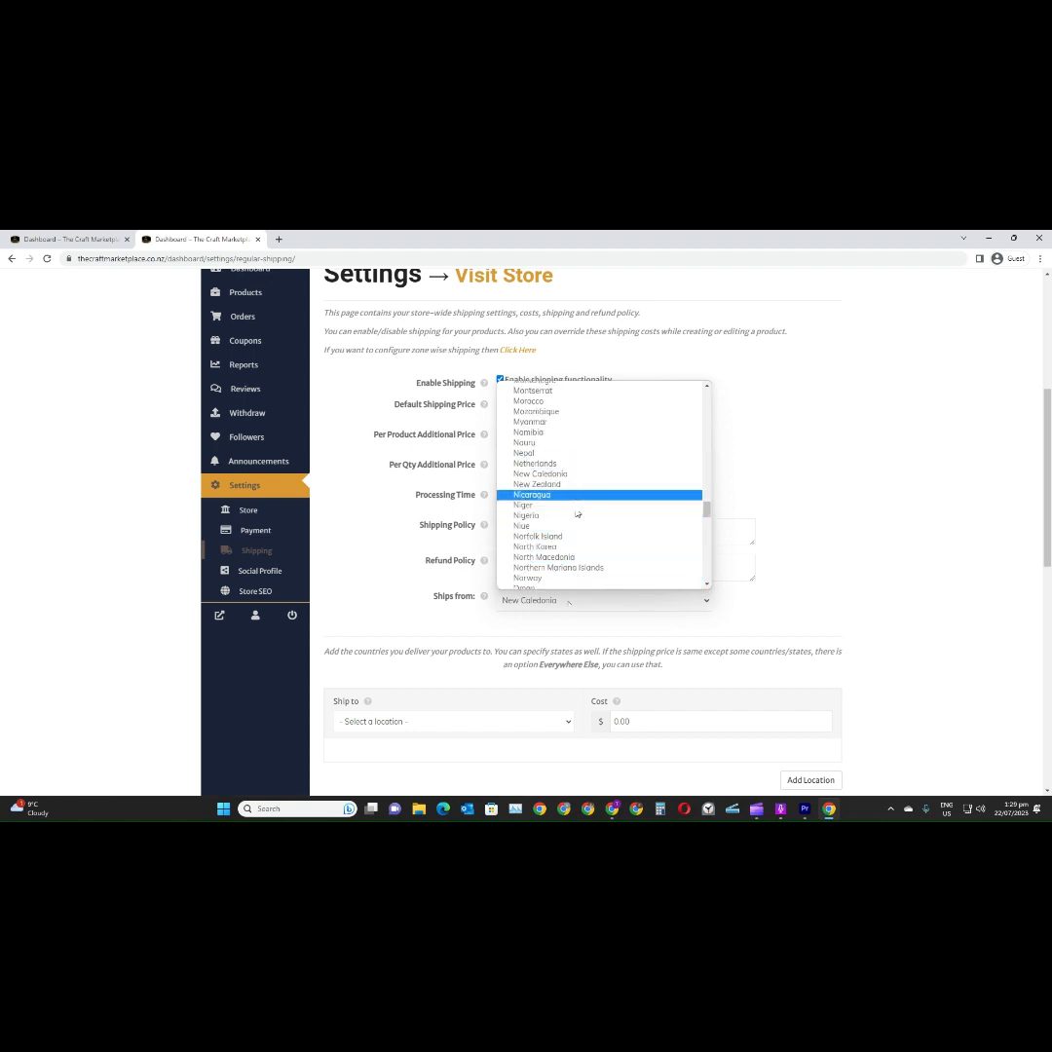
left_click(575, 484)
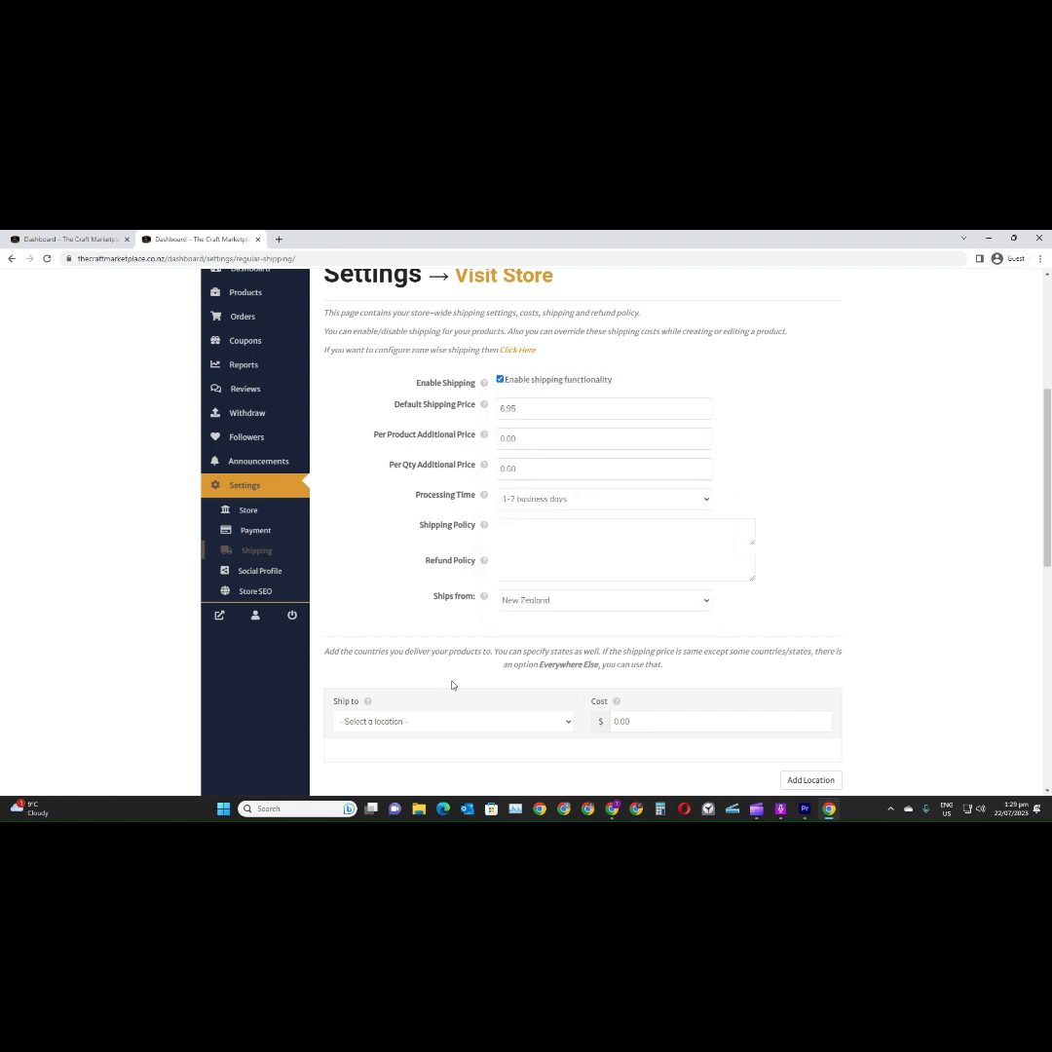
Add New Zealand as a ship-to location with a shipping cost of 6.95
scroll(455, 684, "down", 1)
left_click(482, 669)
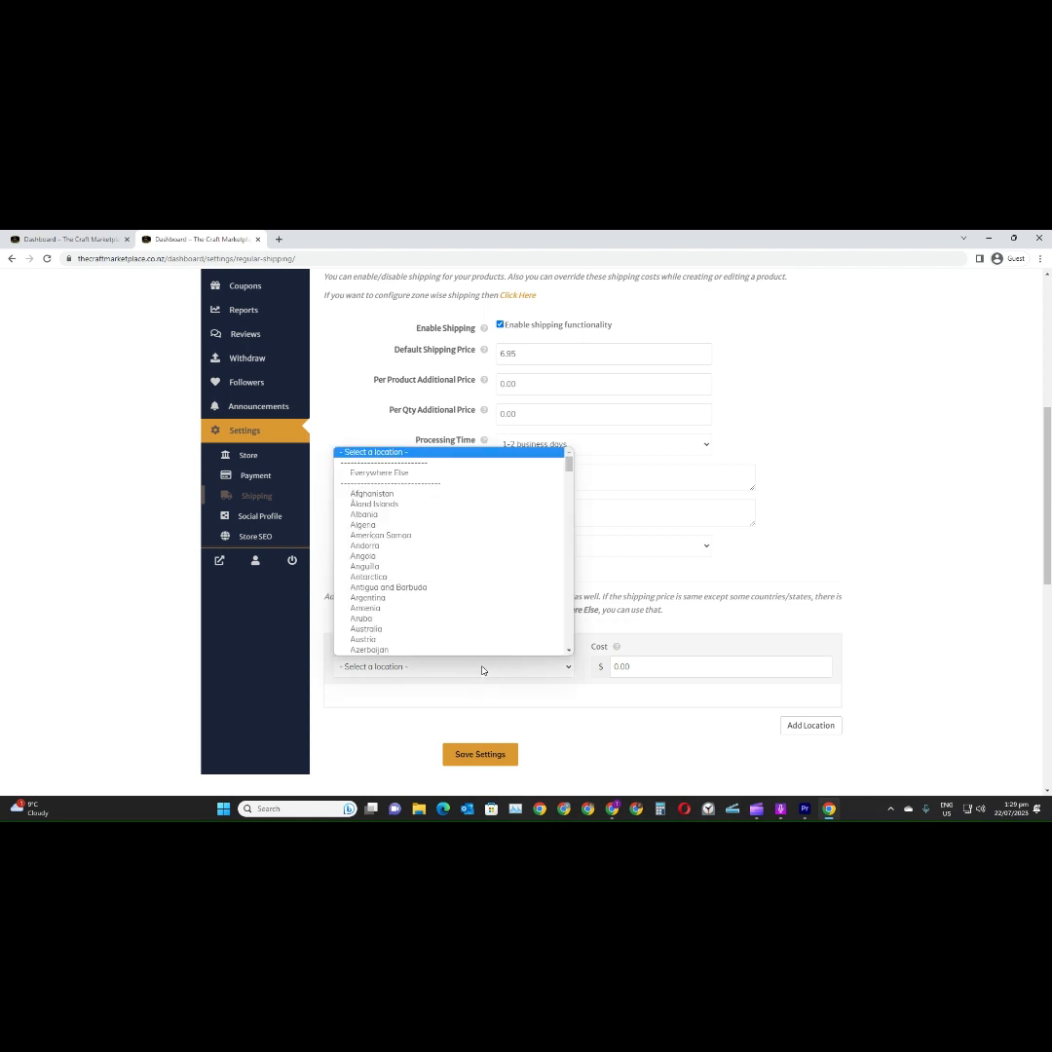
type("new")
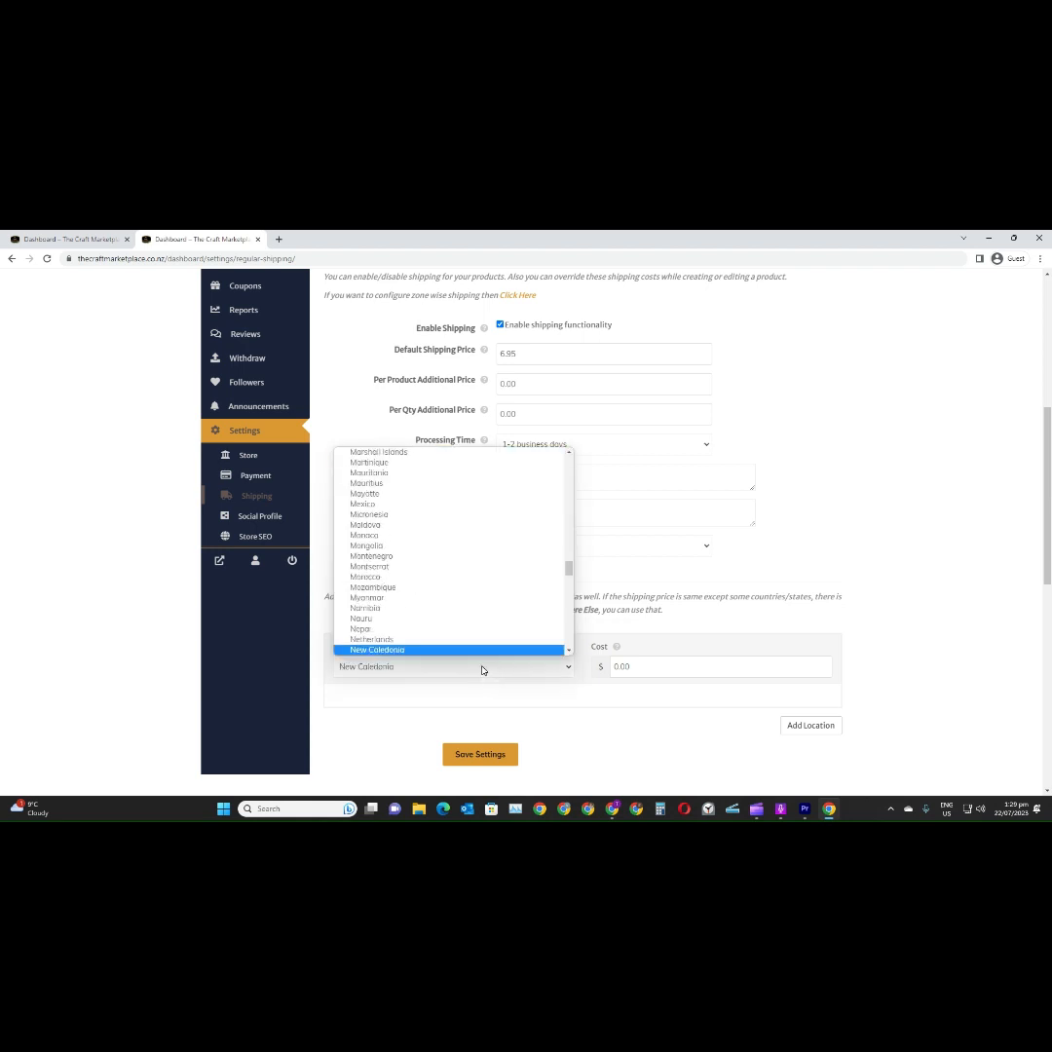
scroll(483, 642, "down", 1)
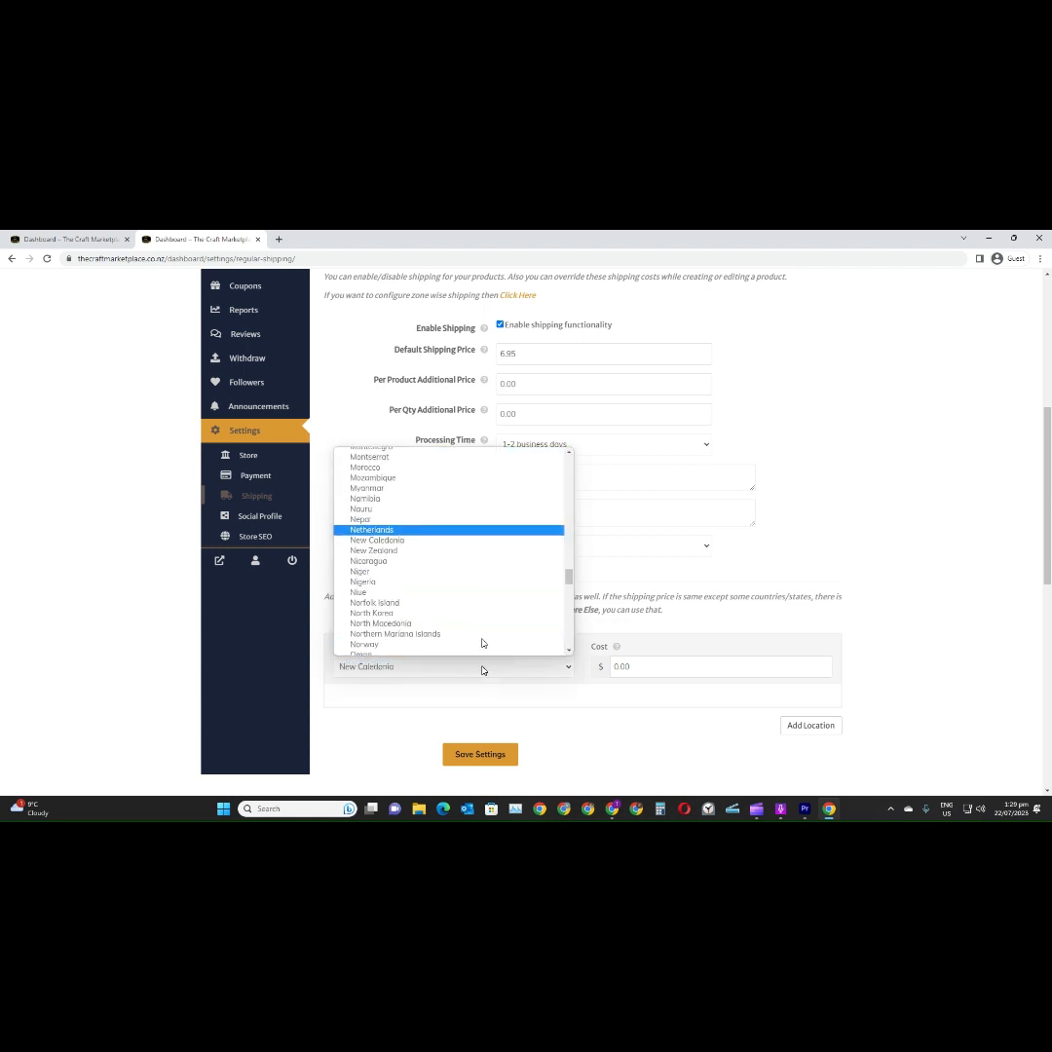
left_click(475, 552)
left_click(656, 666)
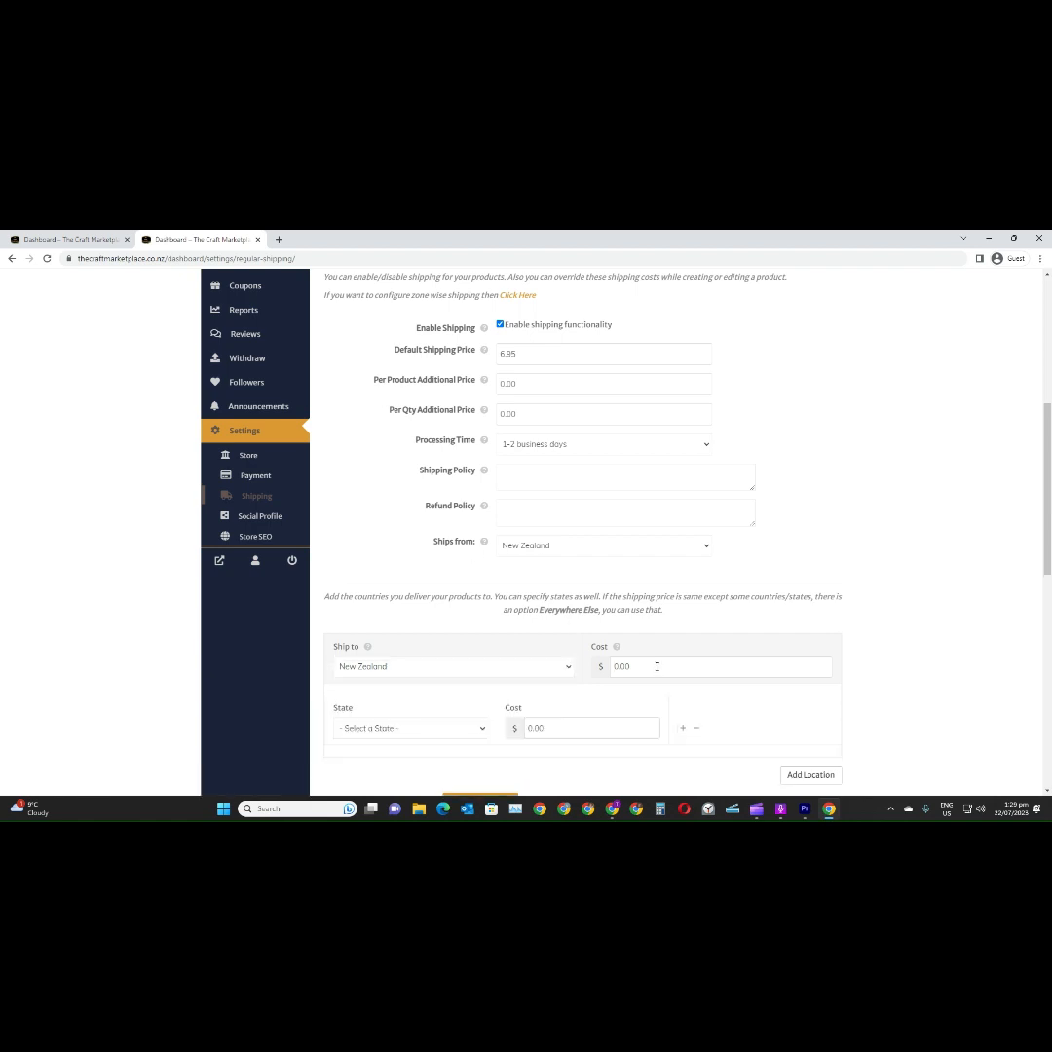
type("6.95")
View the state options for New Zealand without choosing one, and save the store's shipping settings
scroll(658, 677, "down", 1)
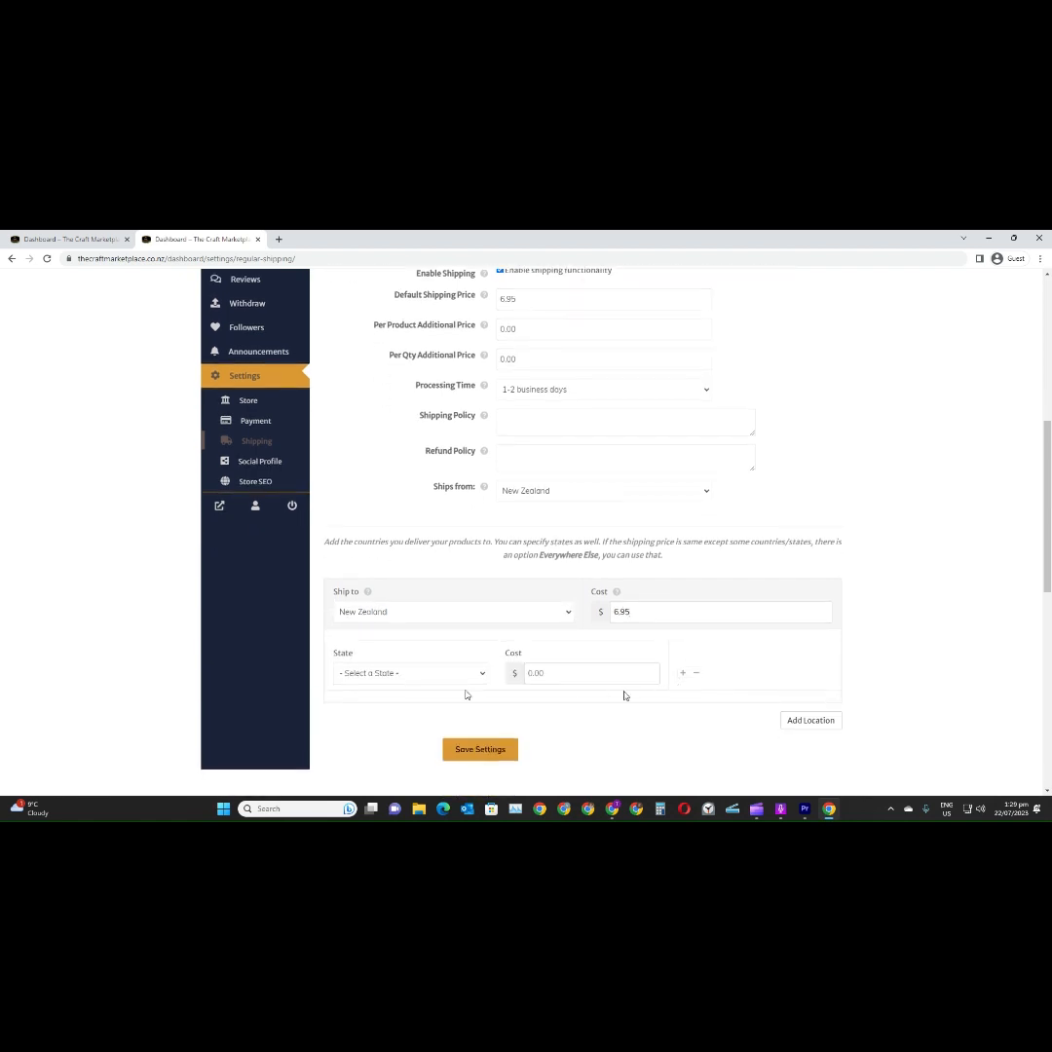
left_click(465, 673)
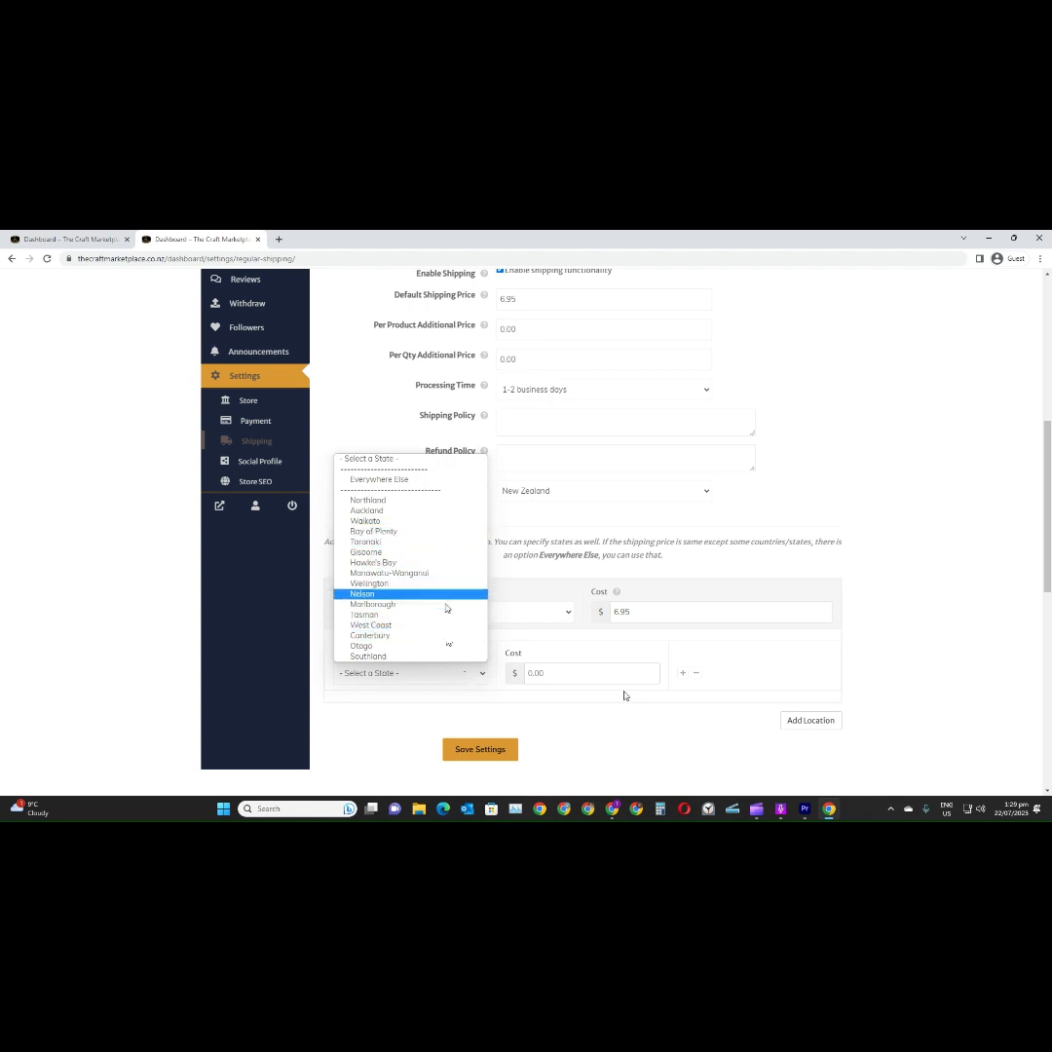
left_click(463, 674)
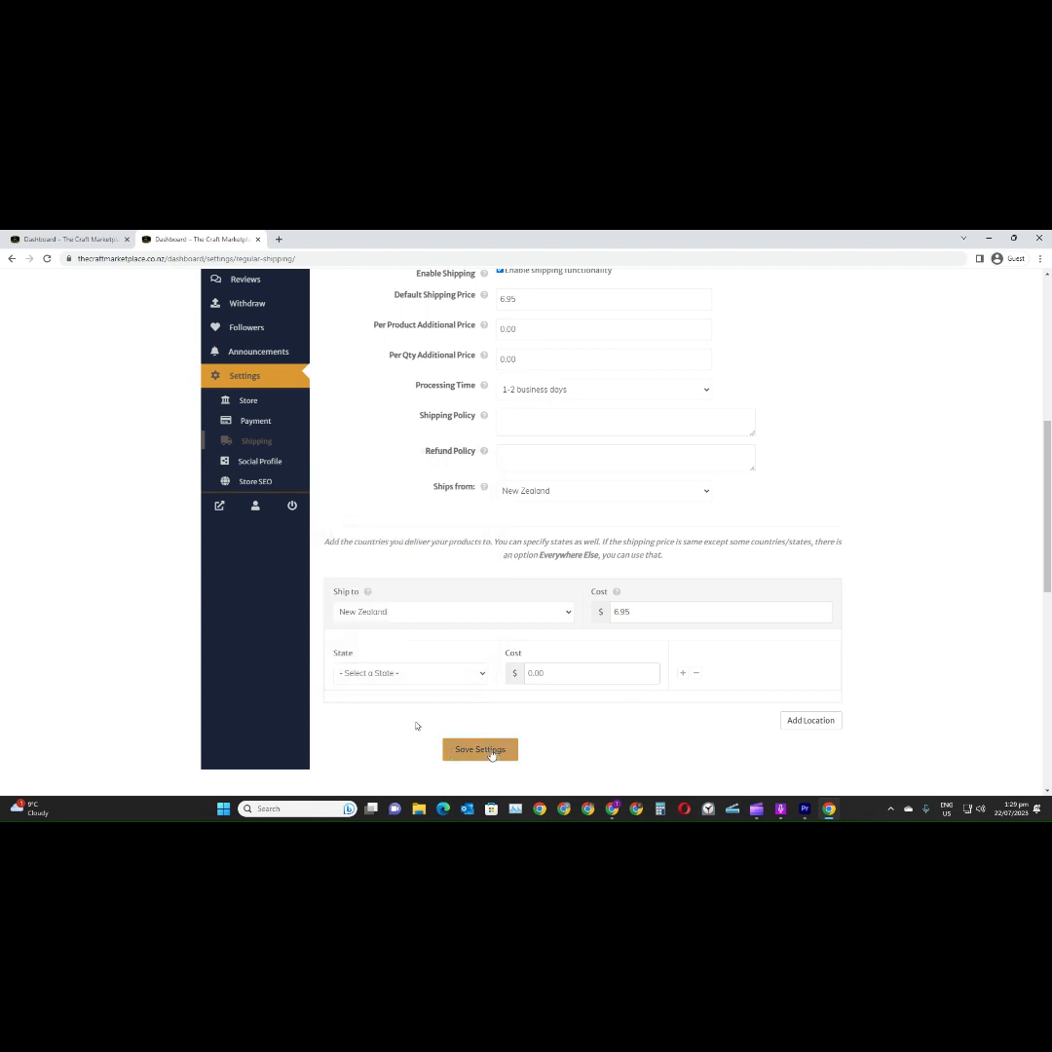
left_click(480, 748)
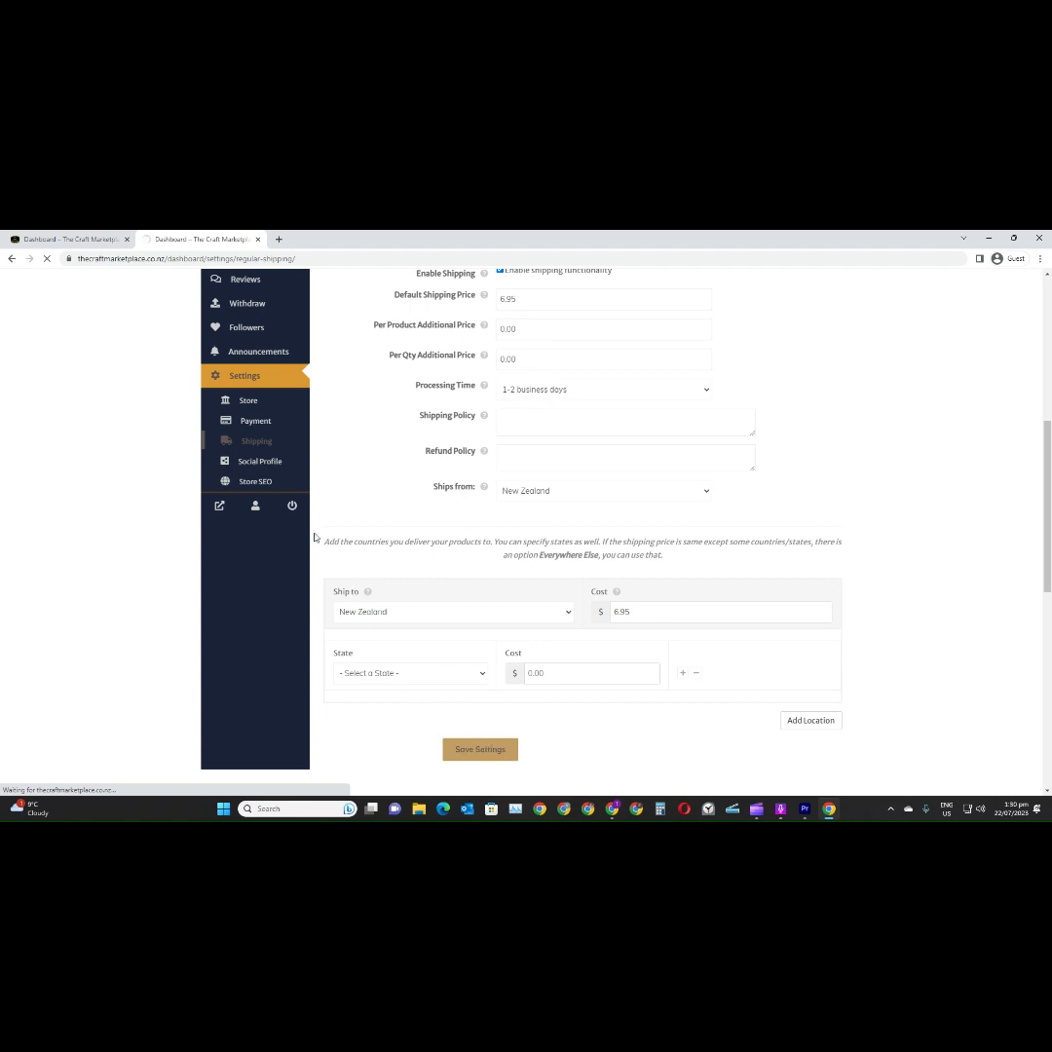
Return to the Pottery product's edit page and save the product
left_click(48, 240)
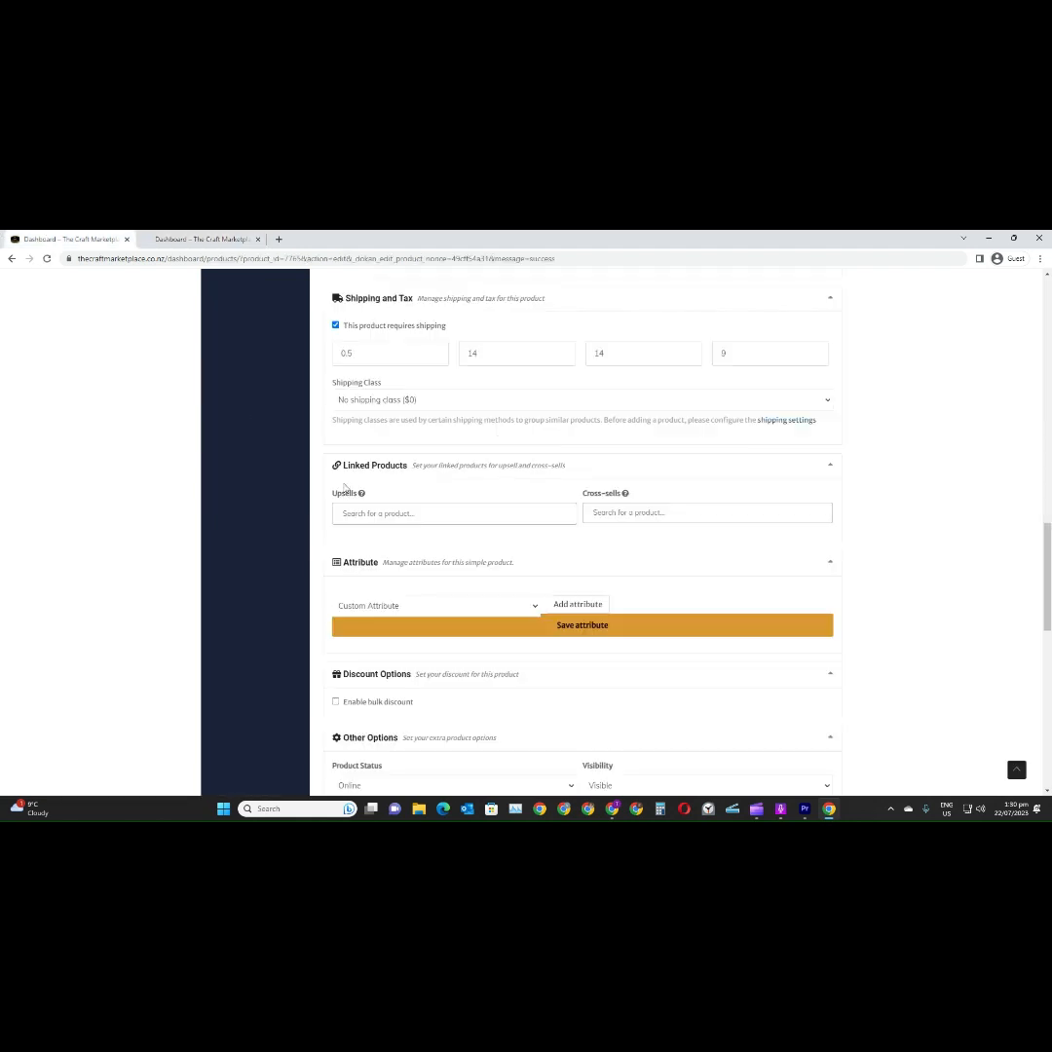
scroll(434, 611, "down", 2)
scroll(434, 611, "down", 2)
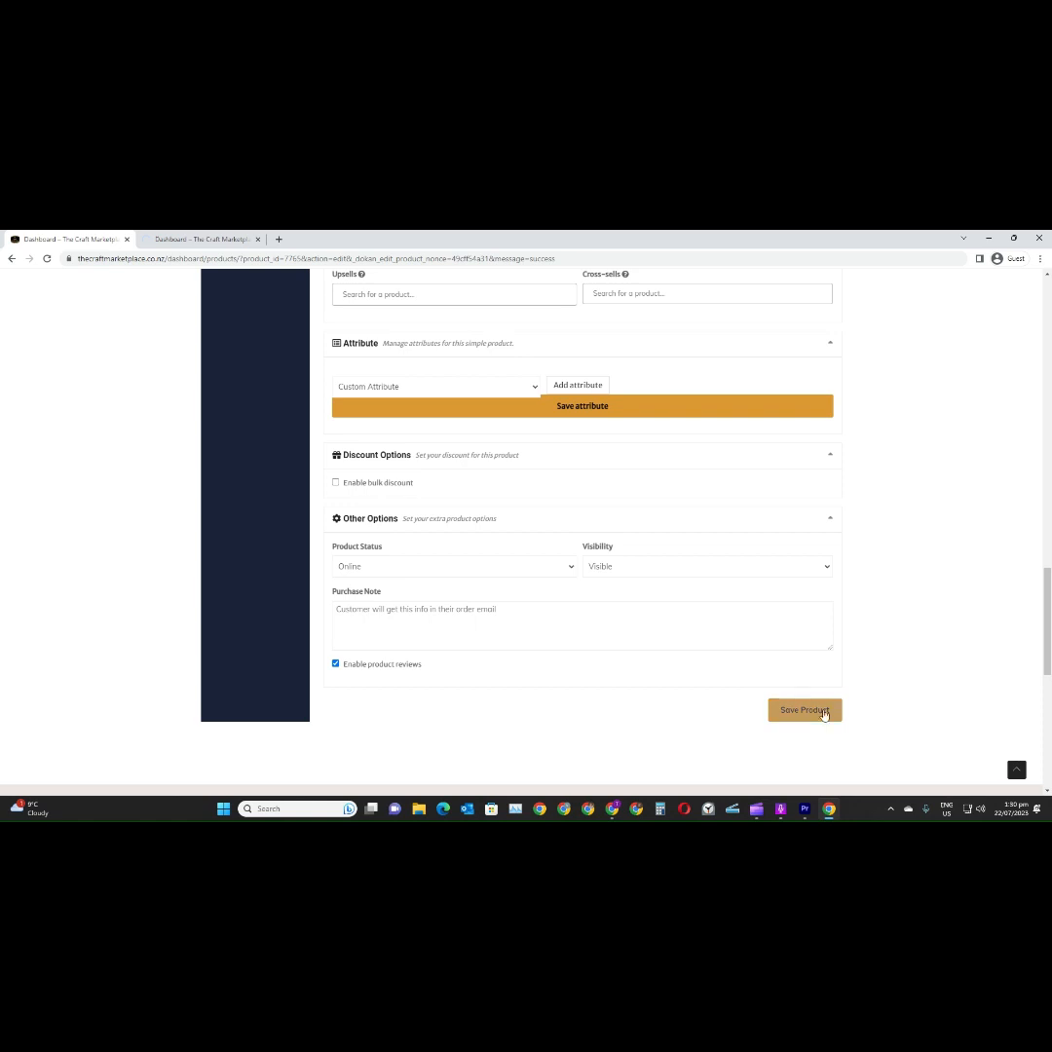
left_click(797, 712)
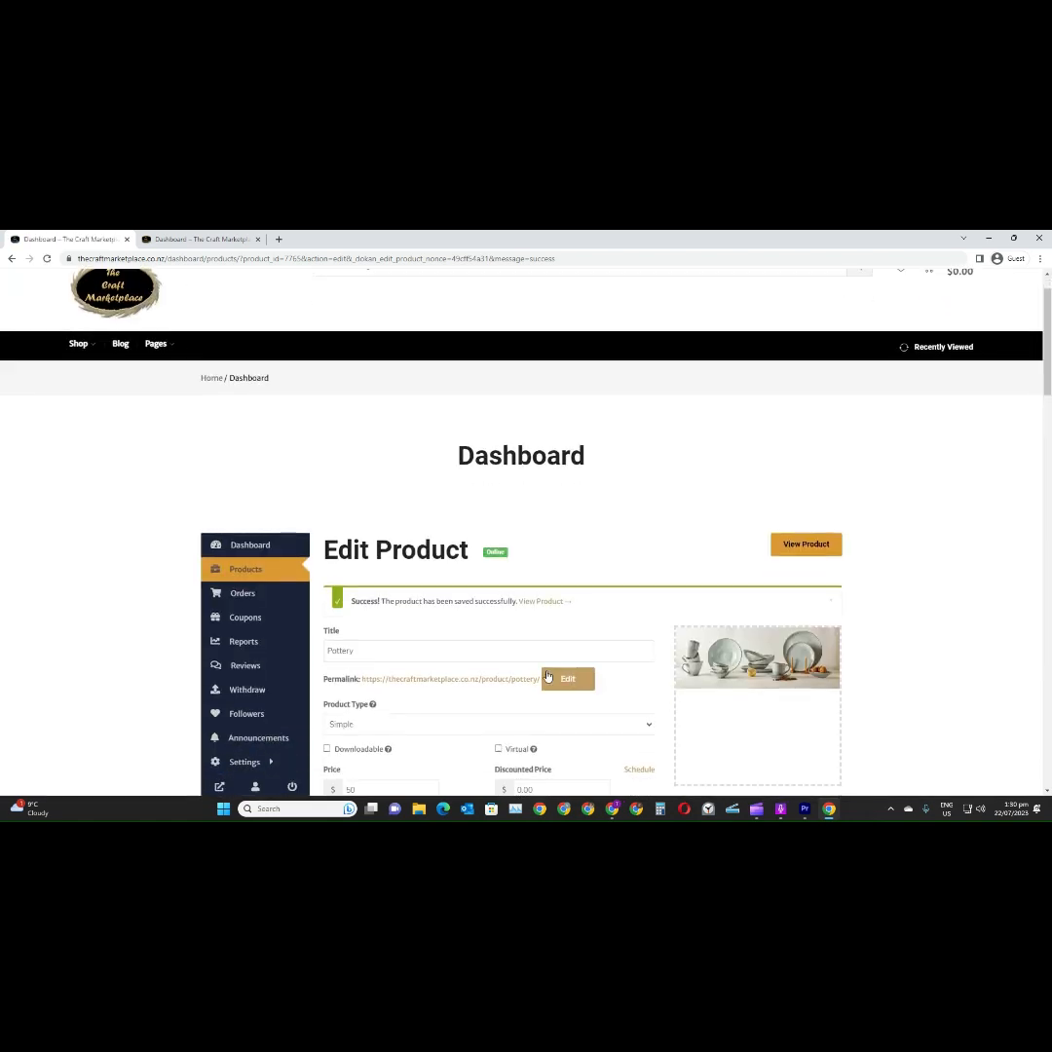
Add the purchase note "Thank you for your order, we will ship it to you in the next couple of working days." and a thank-you sign-off
scroll(579, 669, "down", 2)
scroll(579, 669, "down", 2)
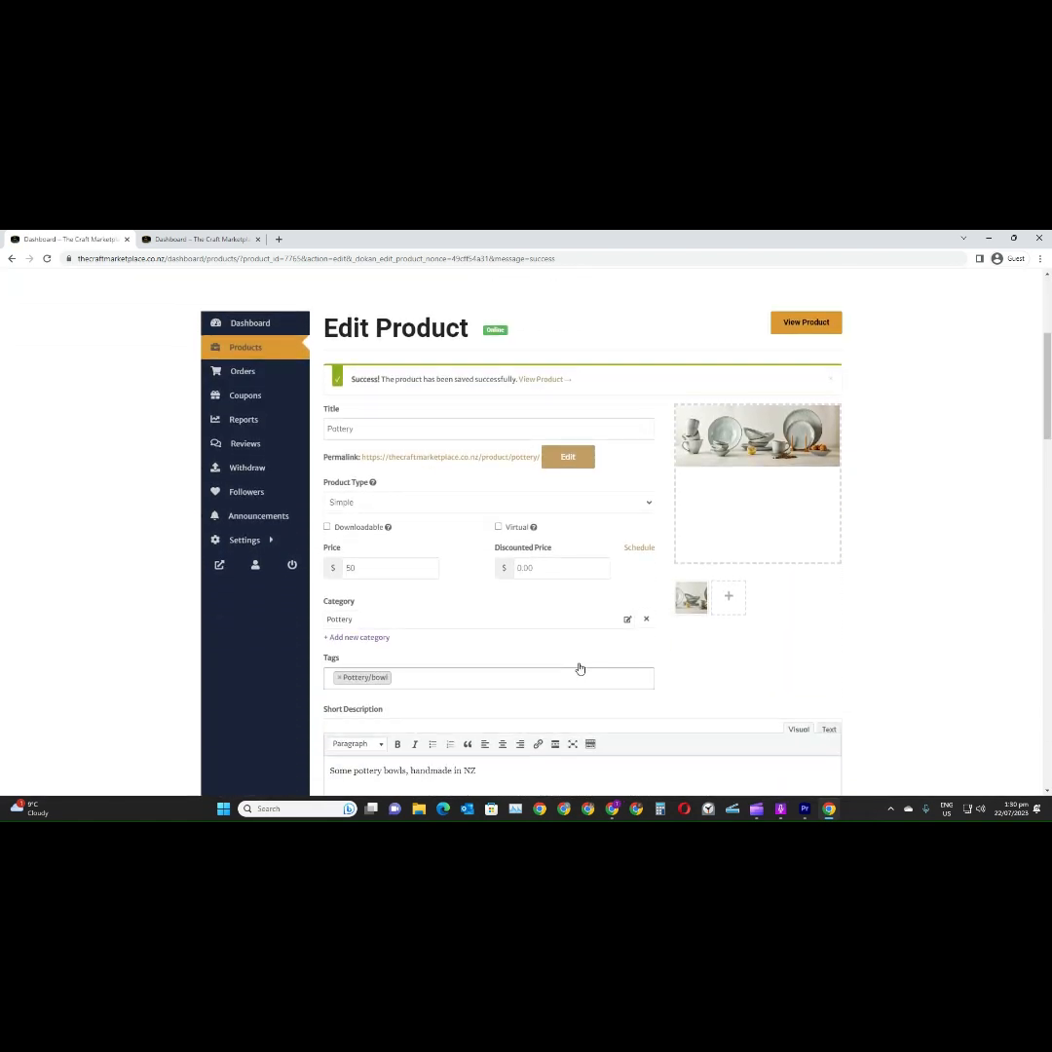
scroll(580, 670, "down", 3)
scroll(580, 667, "down", 2)
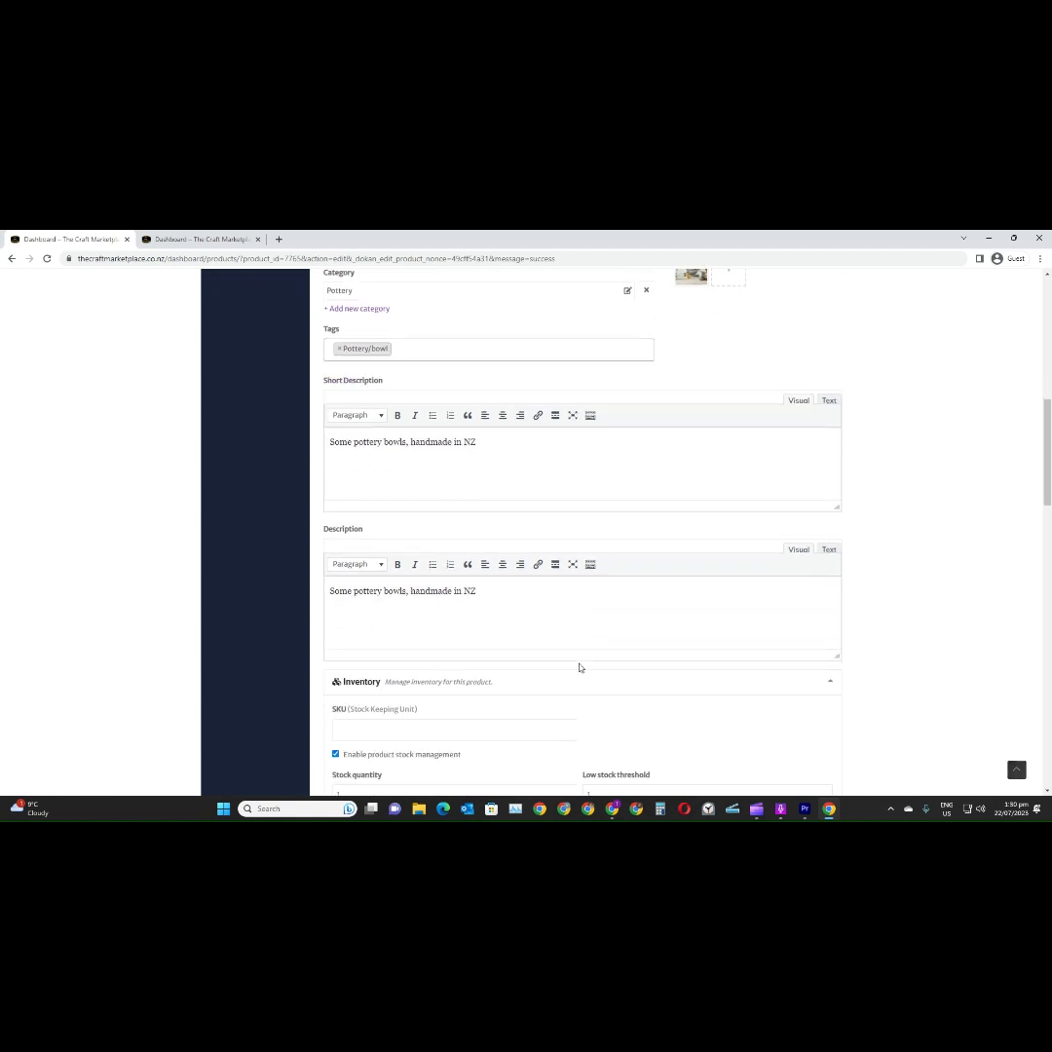
scroll(579, 667, "down", 2)
scroll(580, 667, "down", 3)
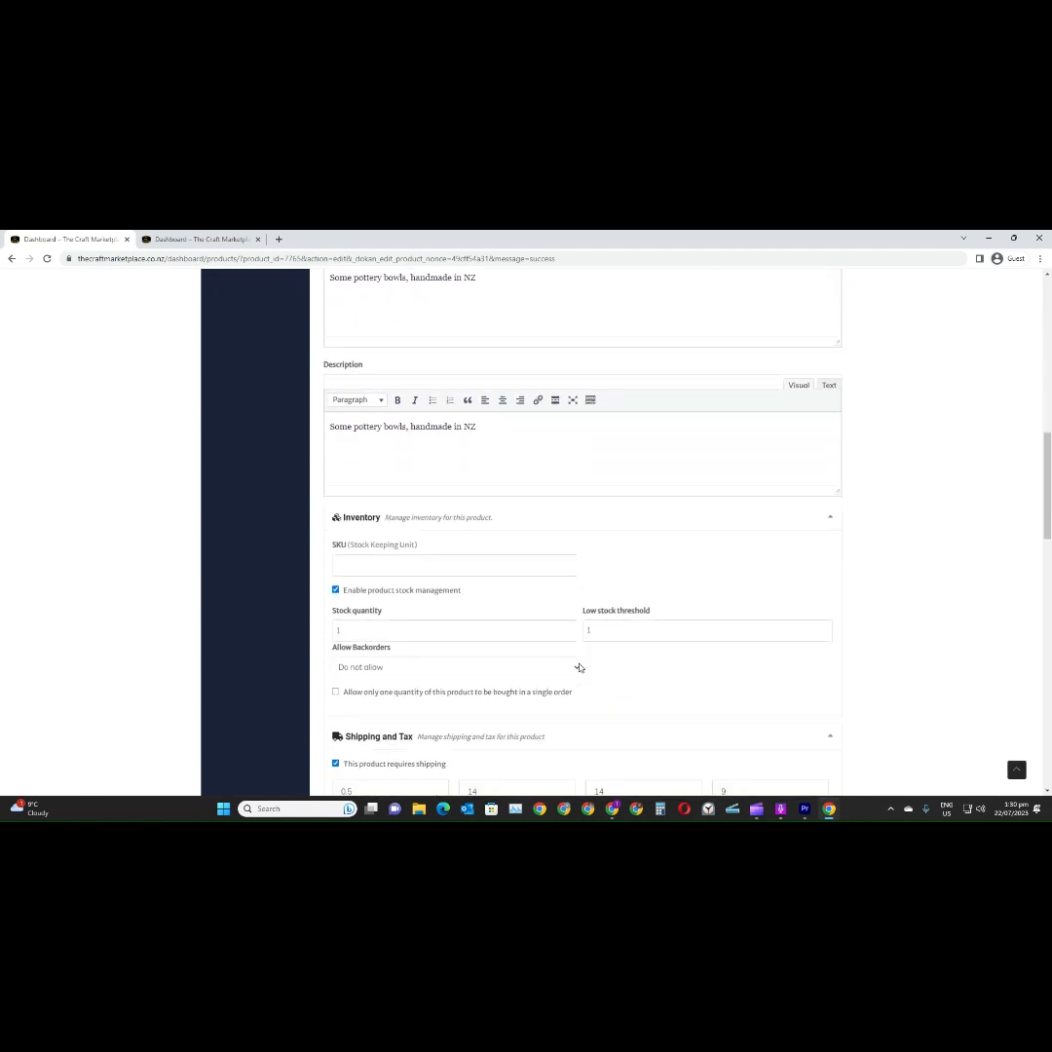
scroll(579, 668, "down", 1)
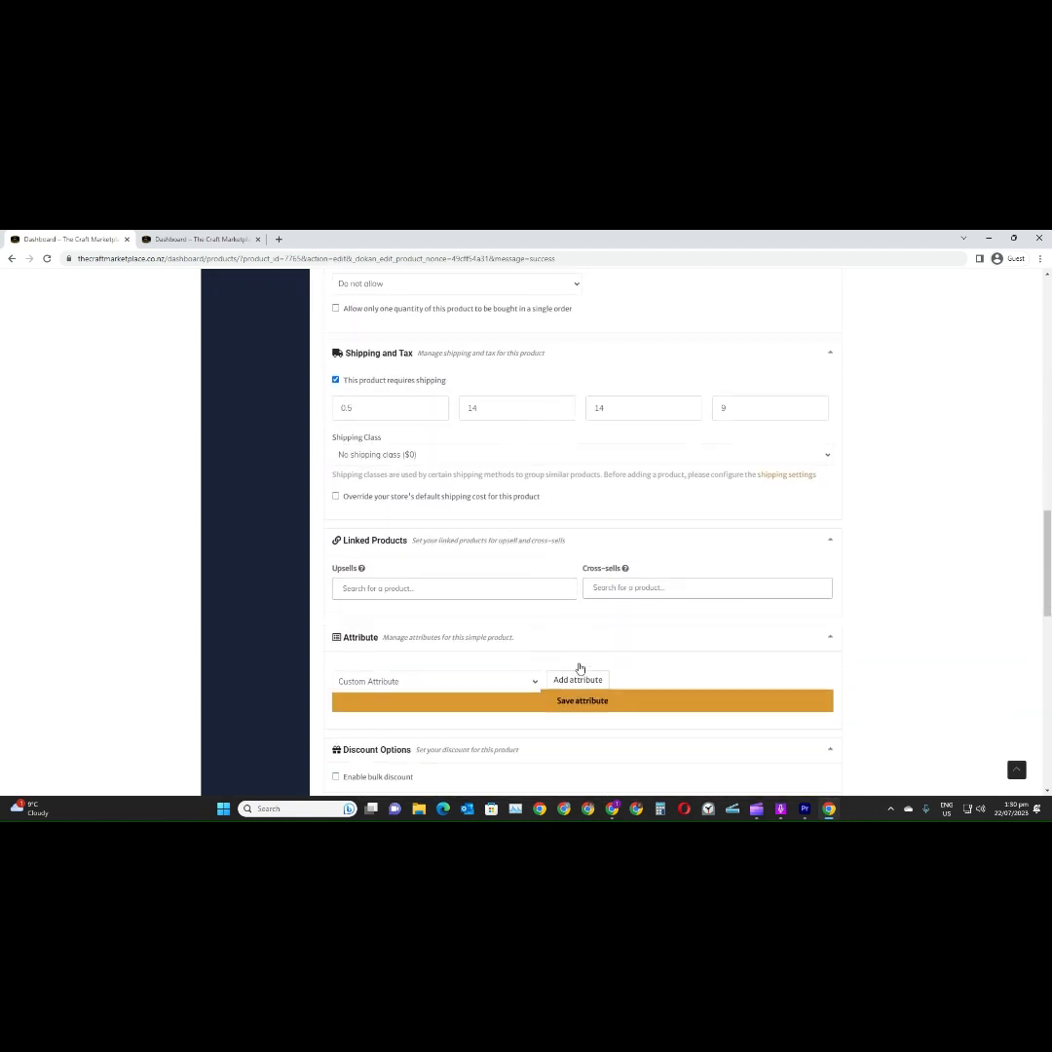
scroll(580, 668, "down", 1)
scroll(580, 667, "down", 2)
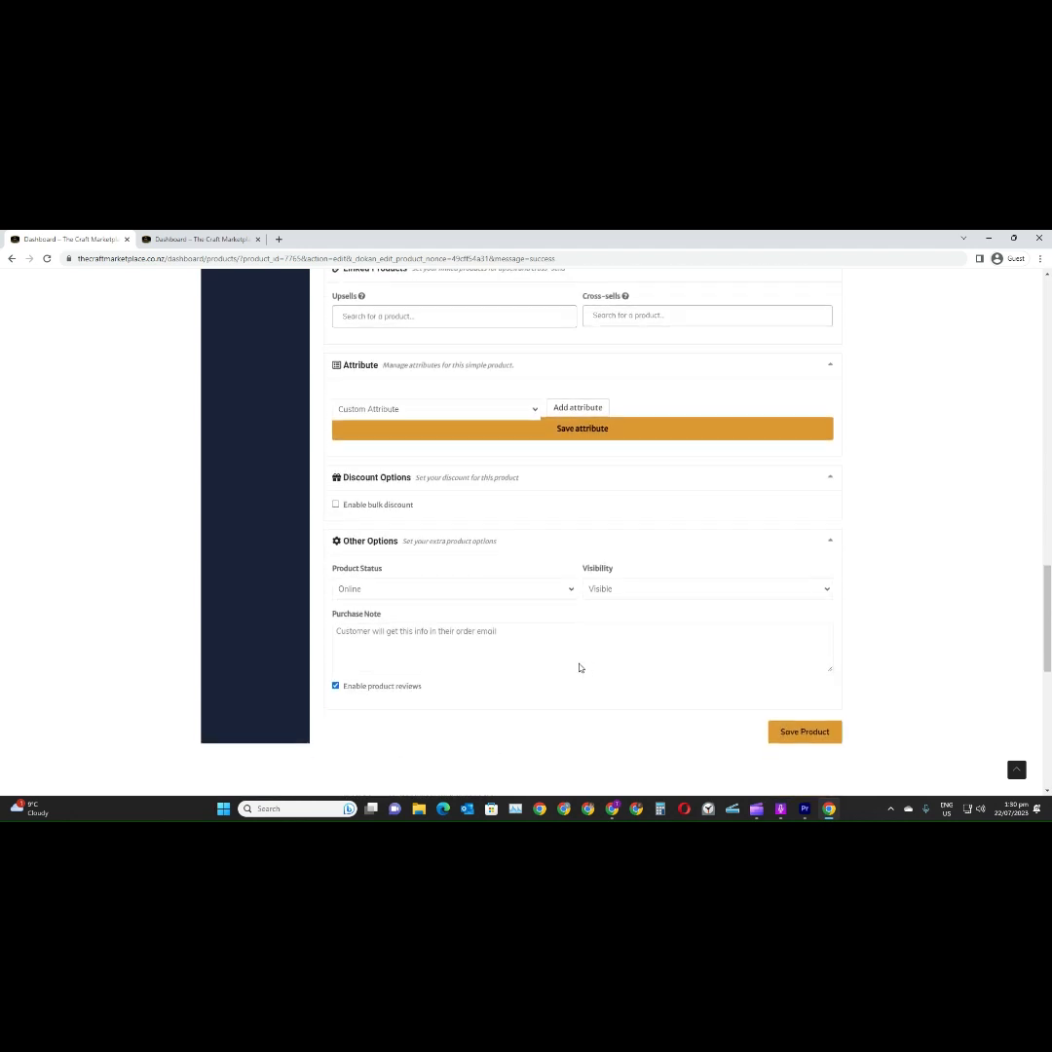
scroll(579, 667, "down", 1)
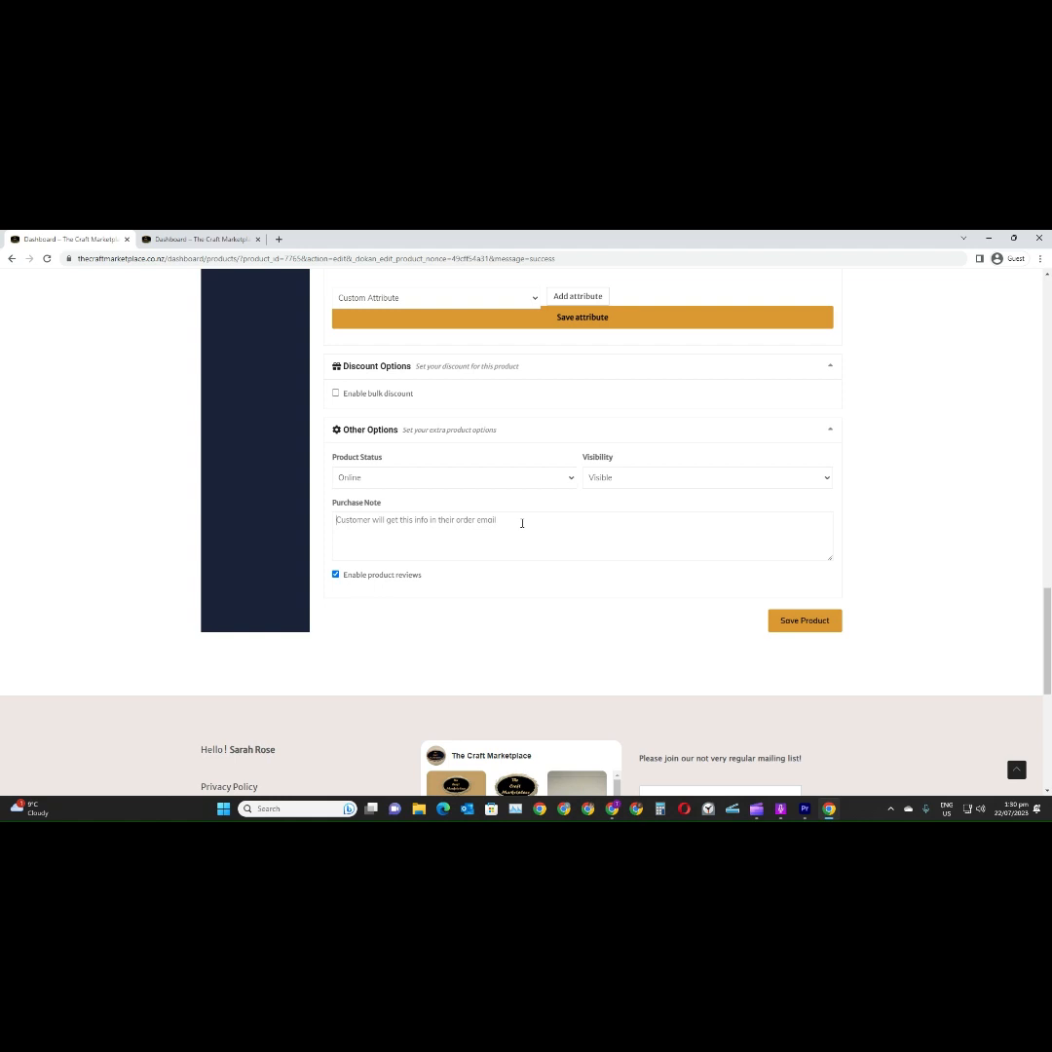
type("Thank")
type("de")
key("BackSpace")
key("BackSpace")
type("ou")
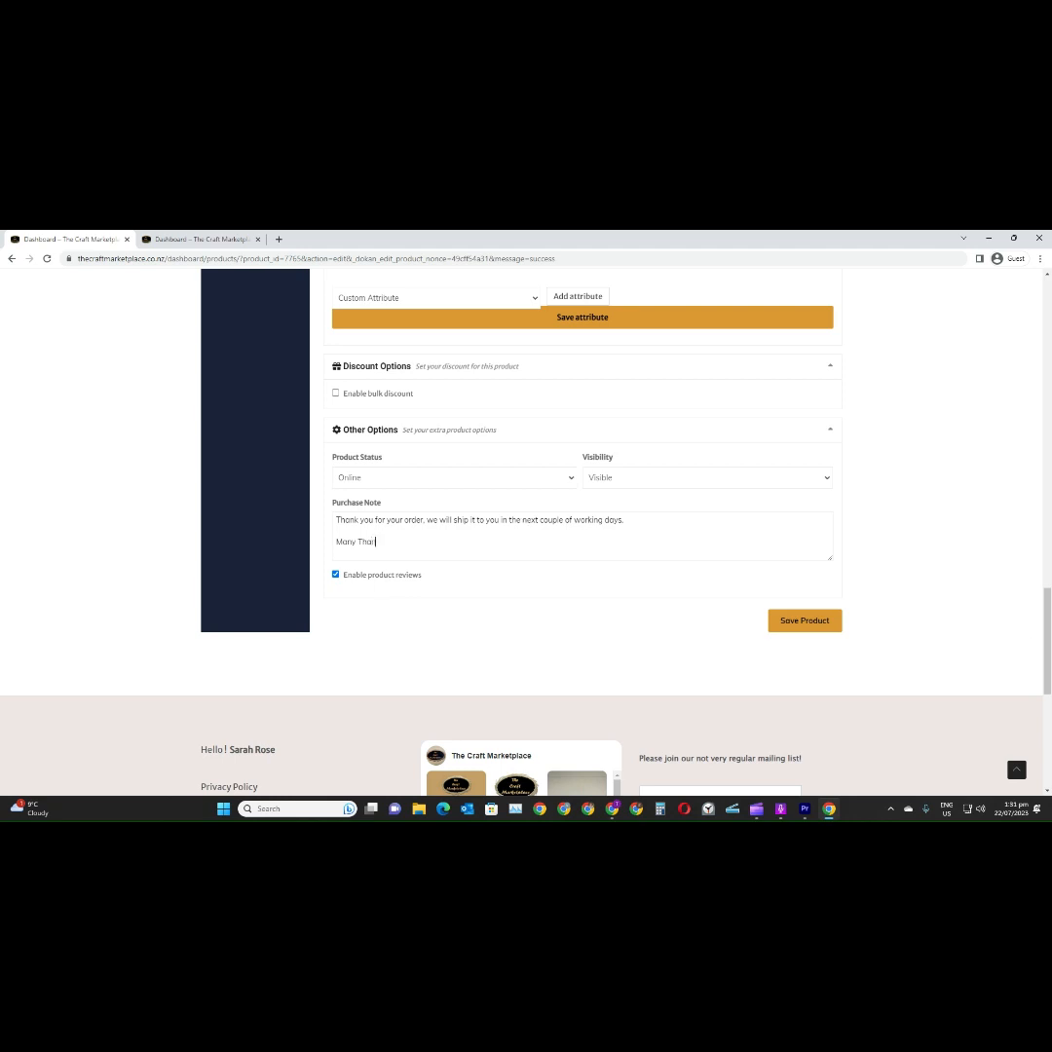
type("ks")
Save the Pottery product with its purchase note and open its public listing page
left_click(804, 624)
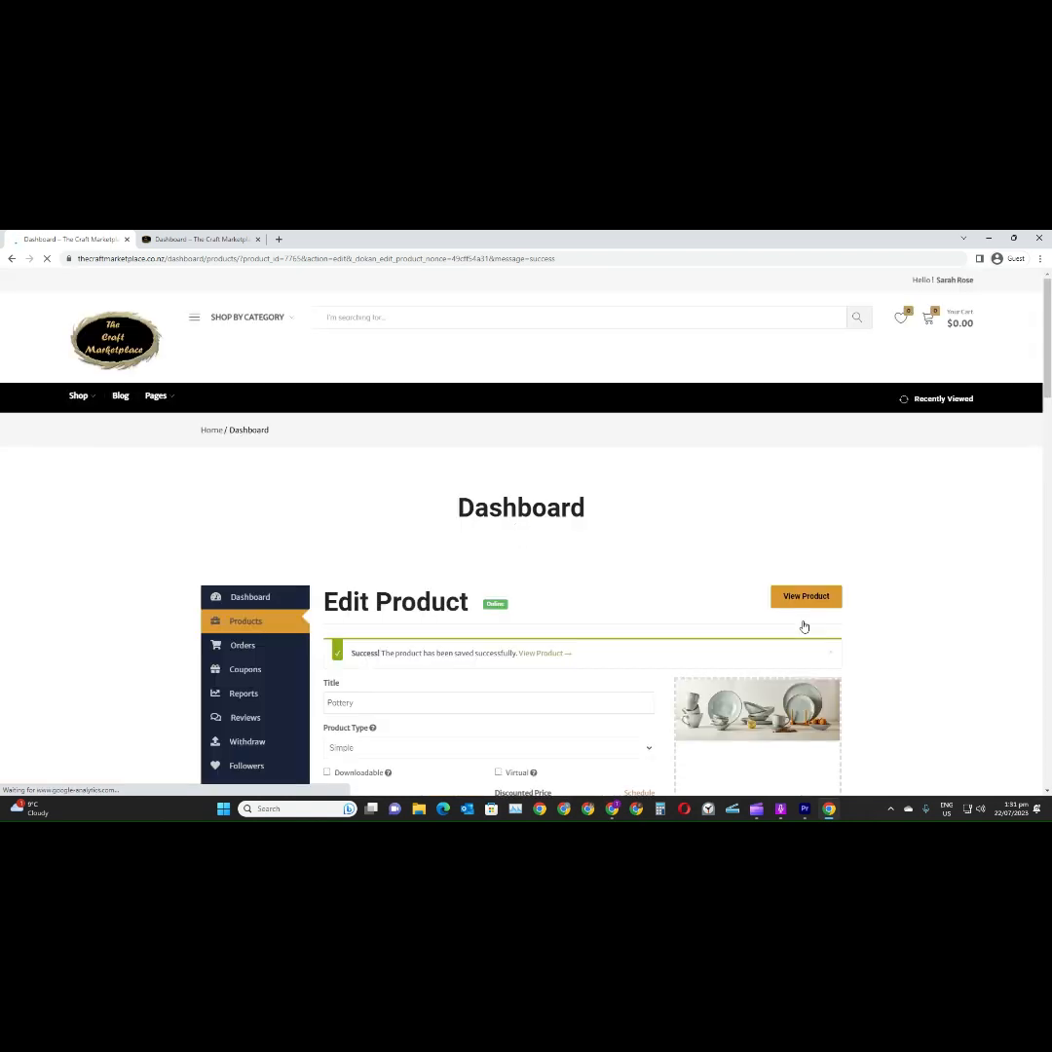
scroll(591, 560, "down", 2)
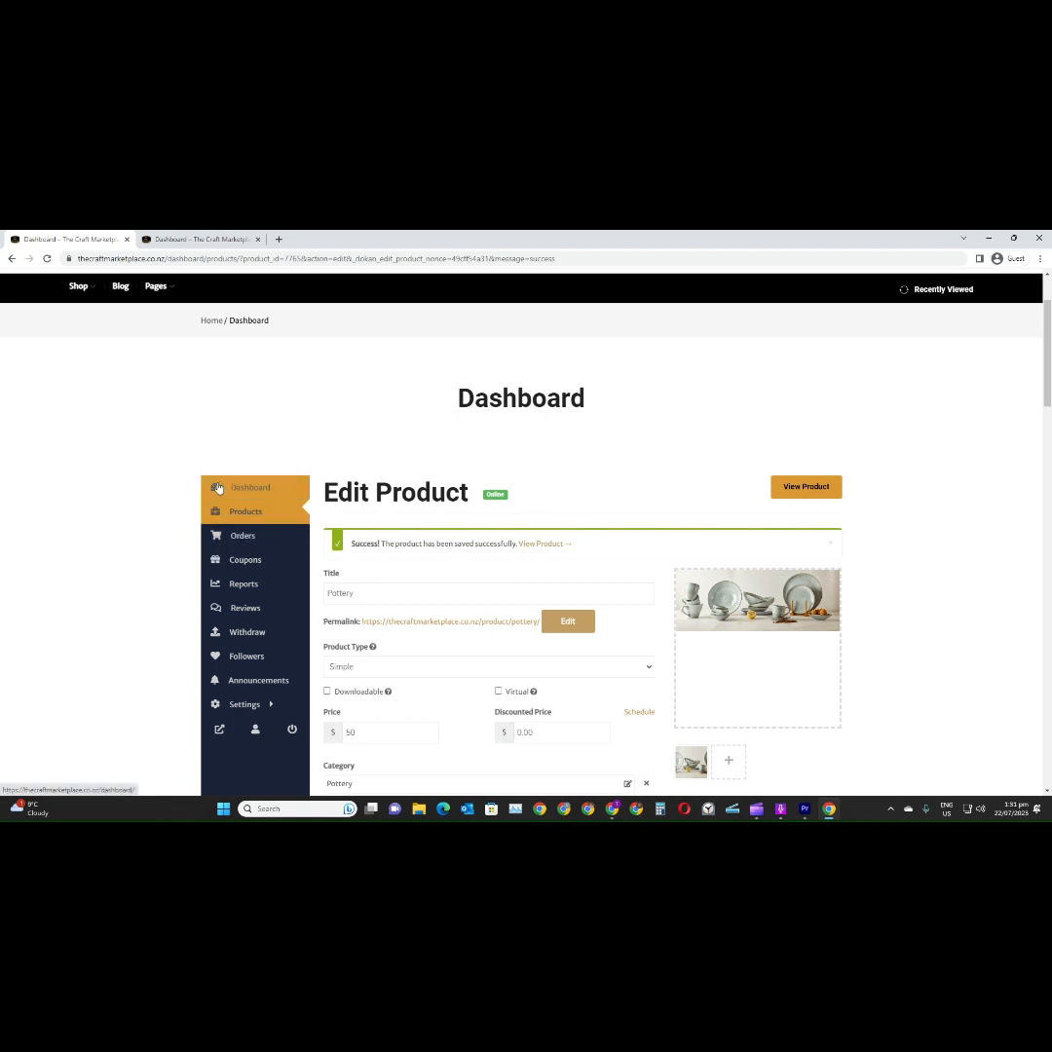
left_click(803, 493)
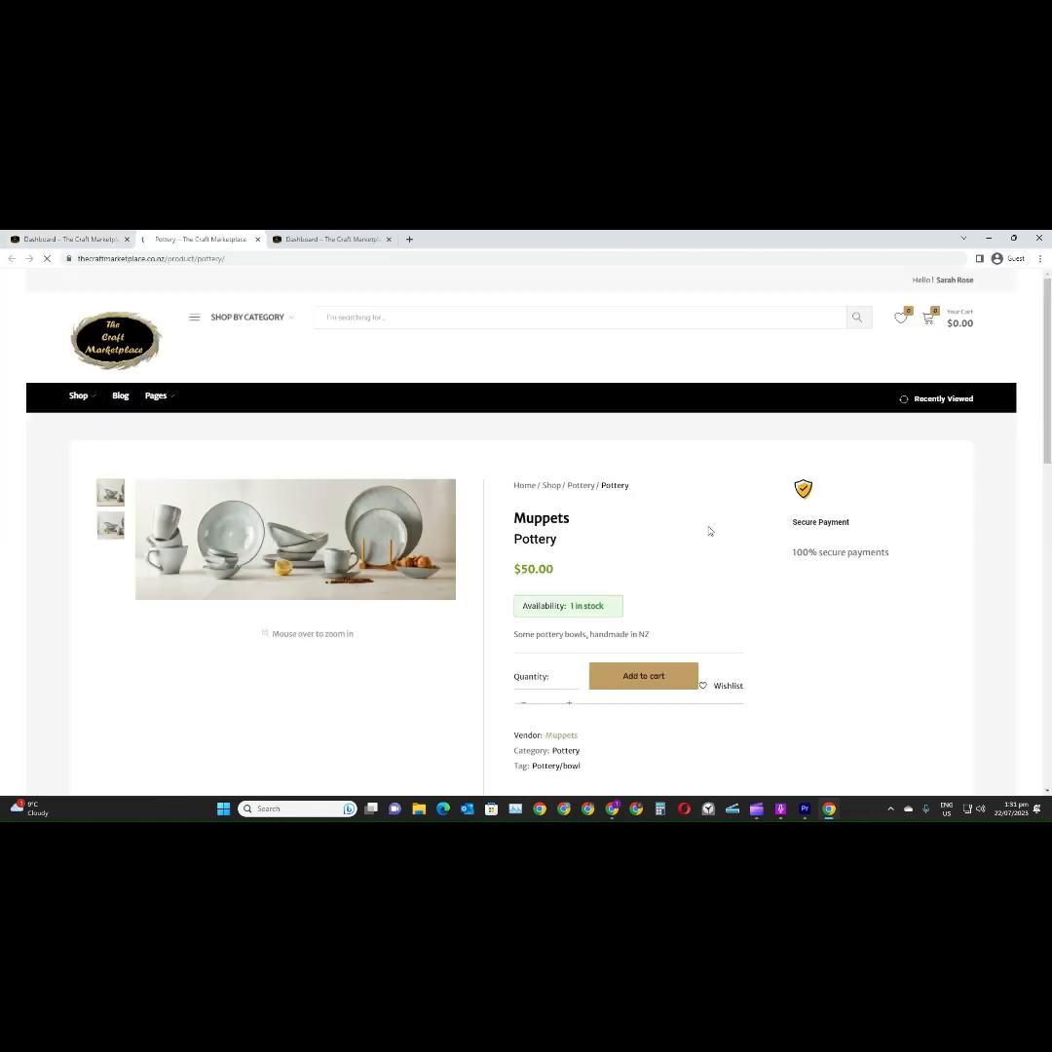
Examine the Pottery listing's images, price, availability, description, vendor, category and tag
scroll(704, 531, "down", 2)
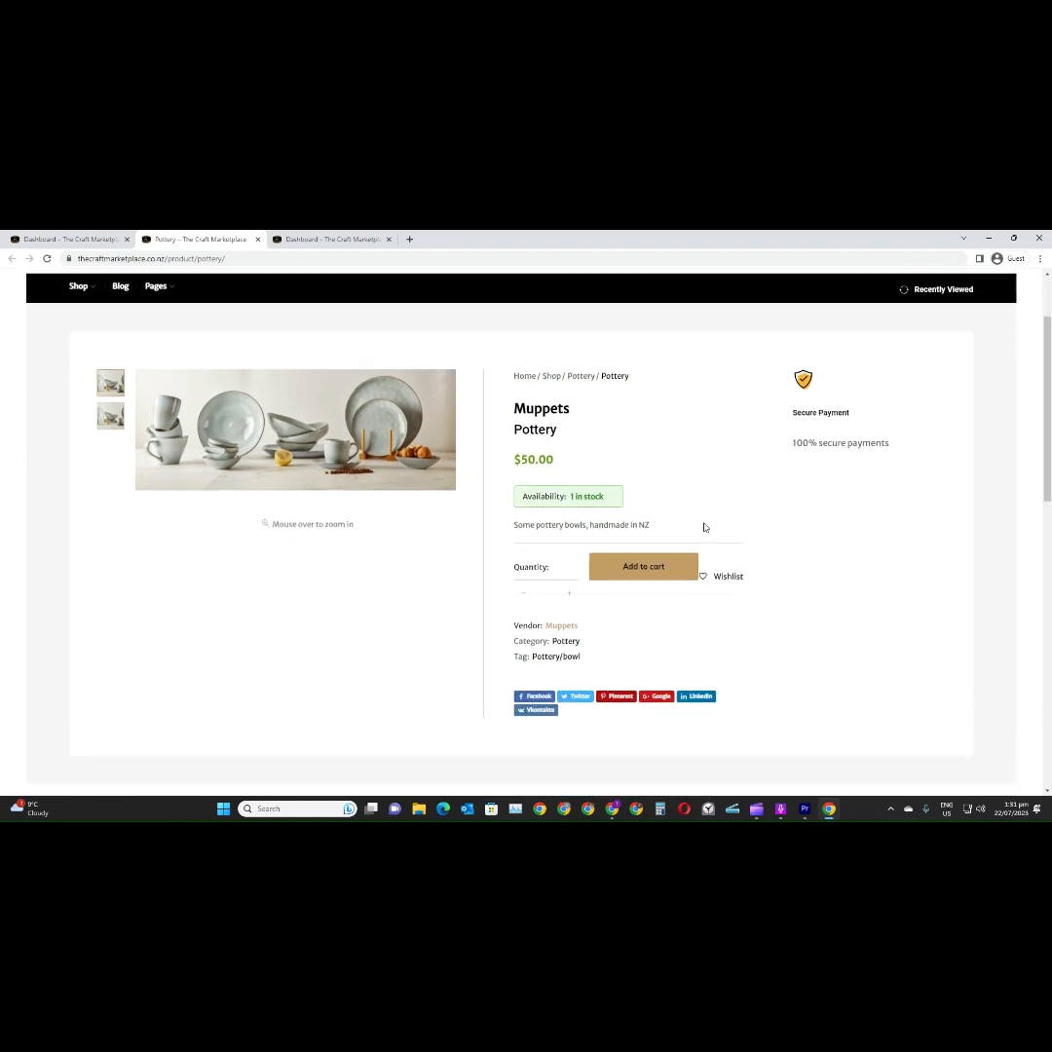
scroll(704, 526, "down", 1)
scroll(704, 527, "down", 1)
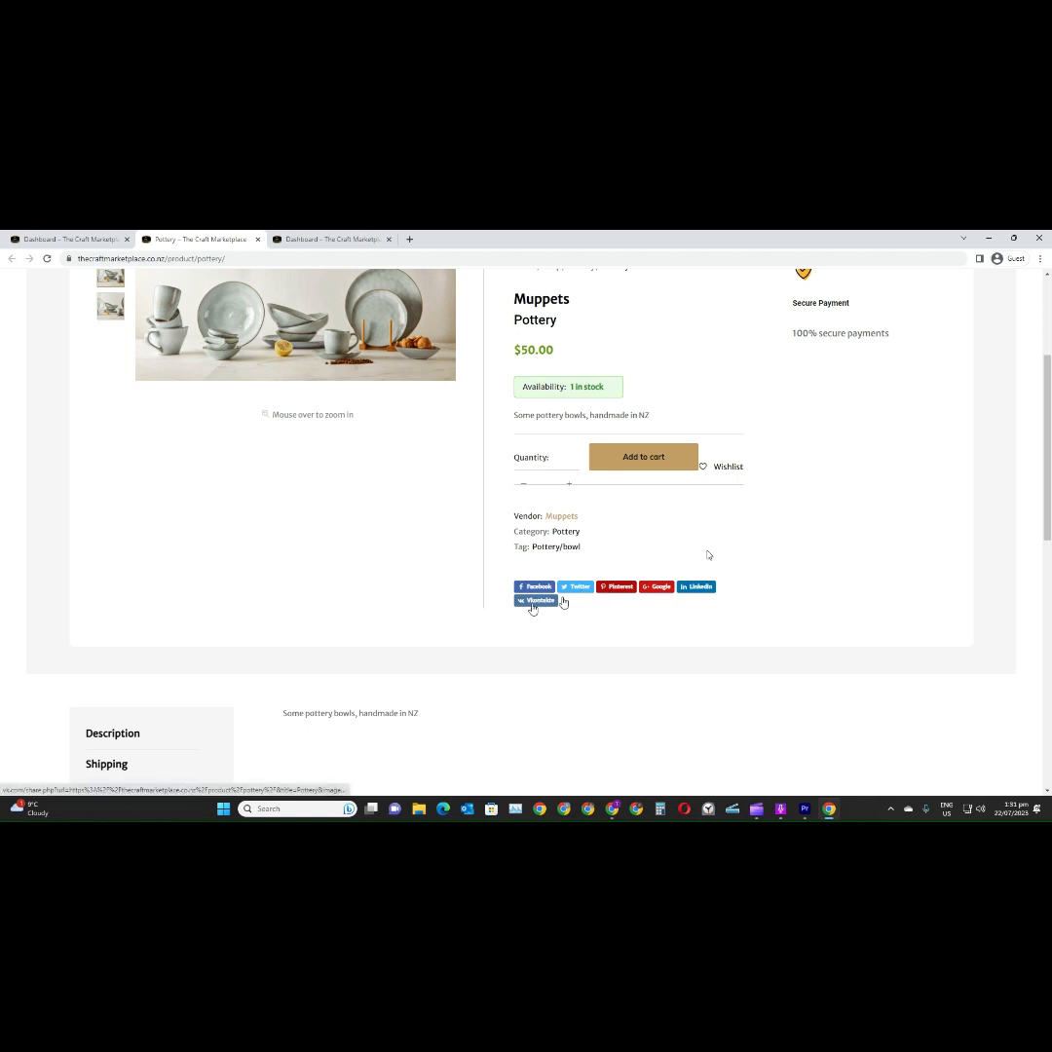
scroll(742, 591, "up", 2)
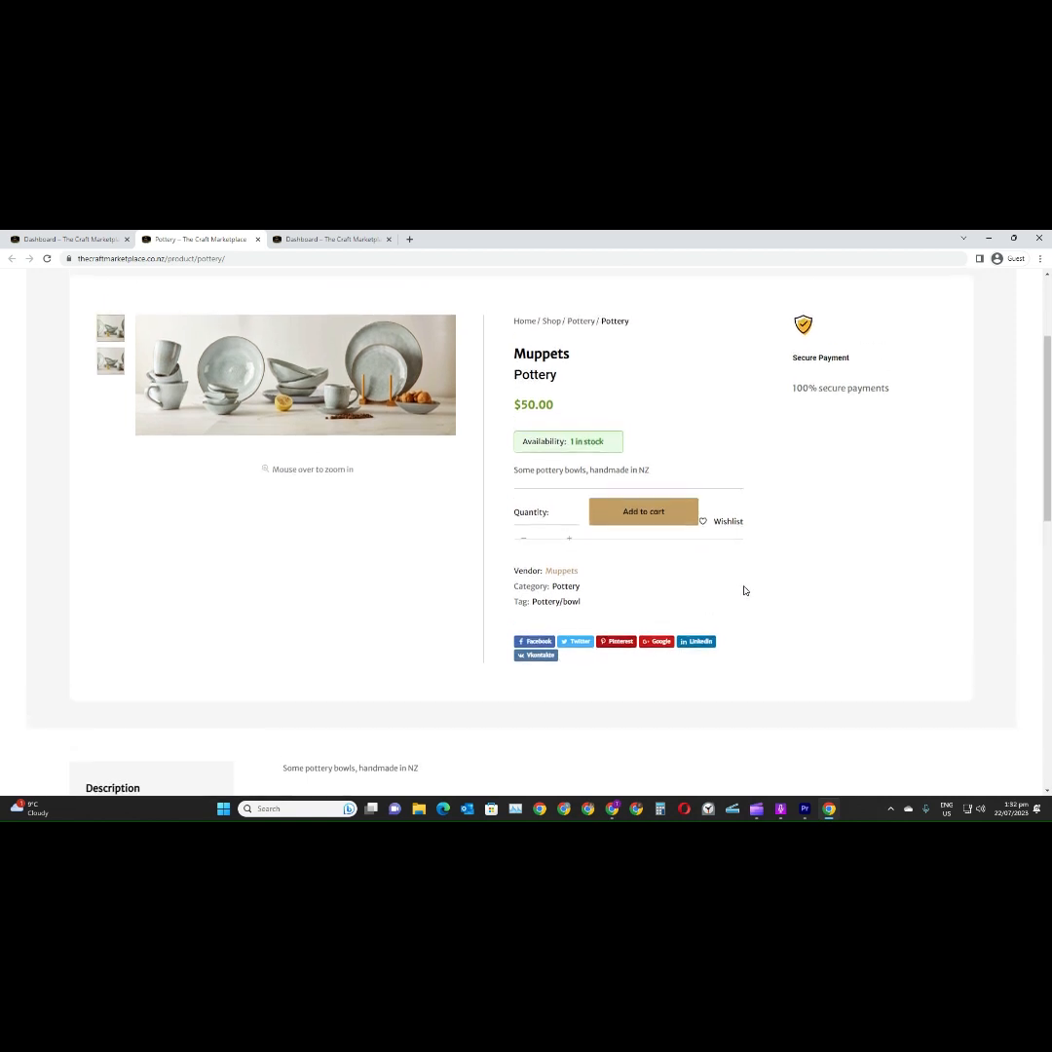
scroll(745, 584, "down", 4)
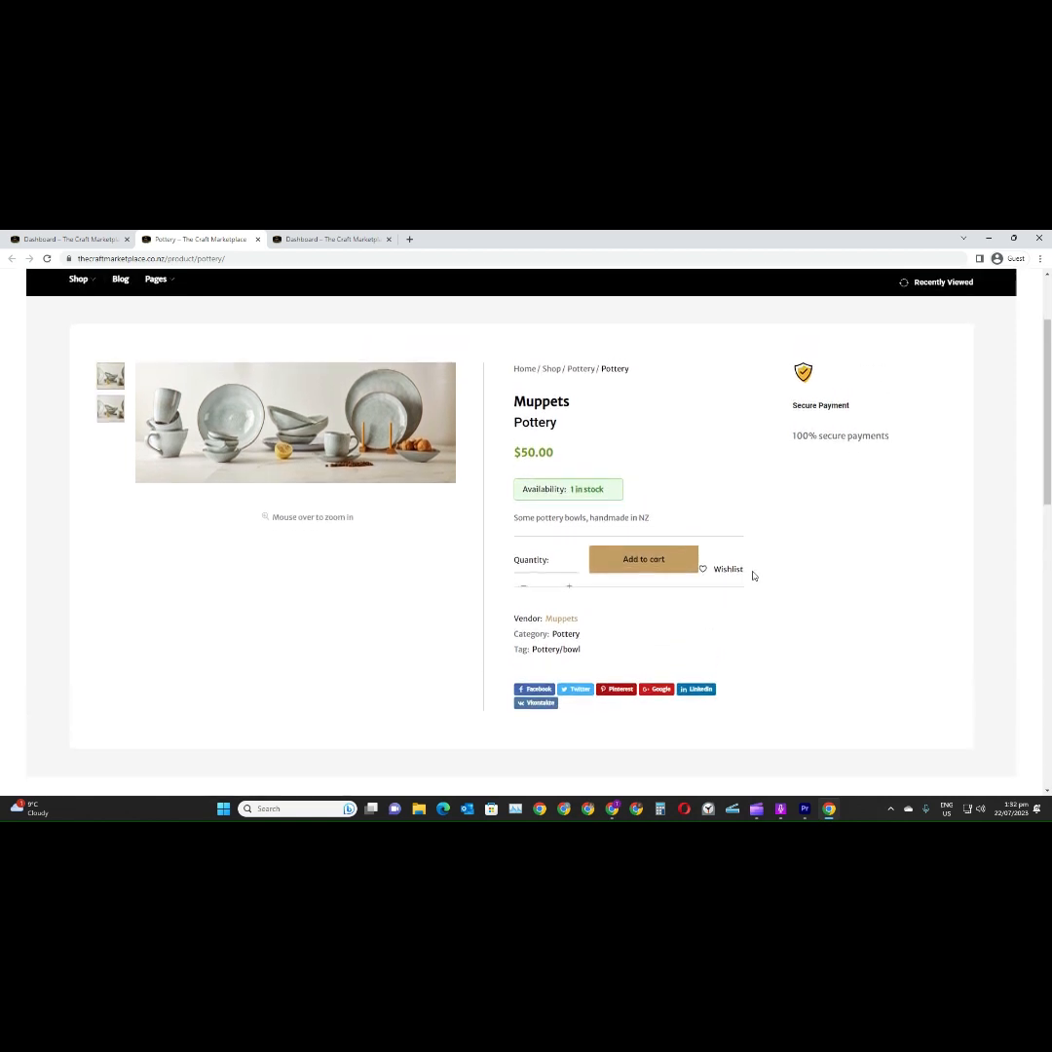
scroll(752, 576, "down", 2)
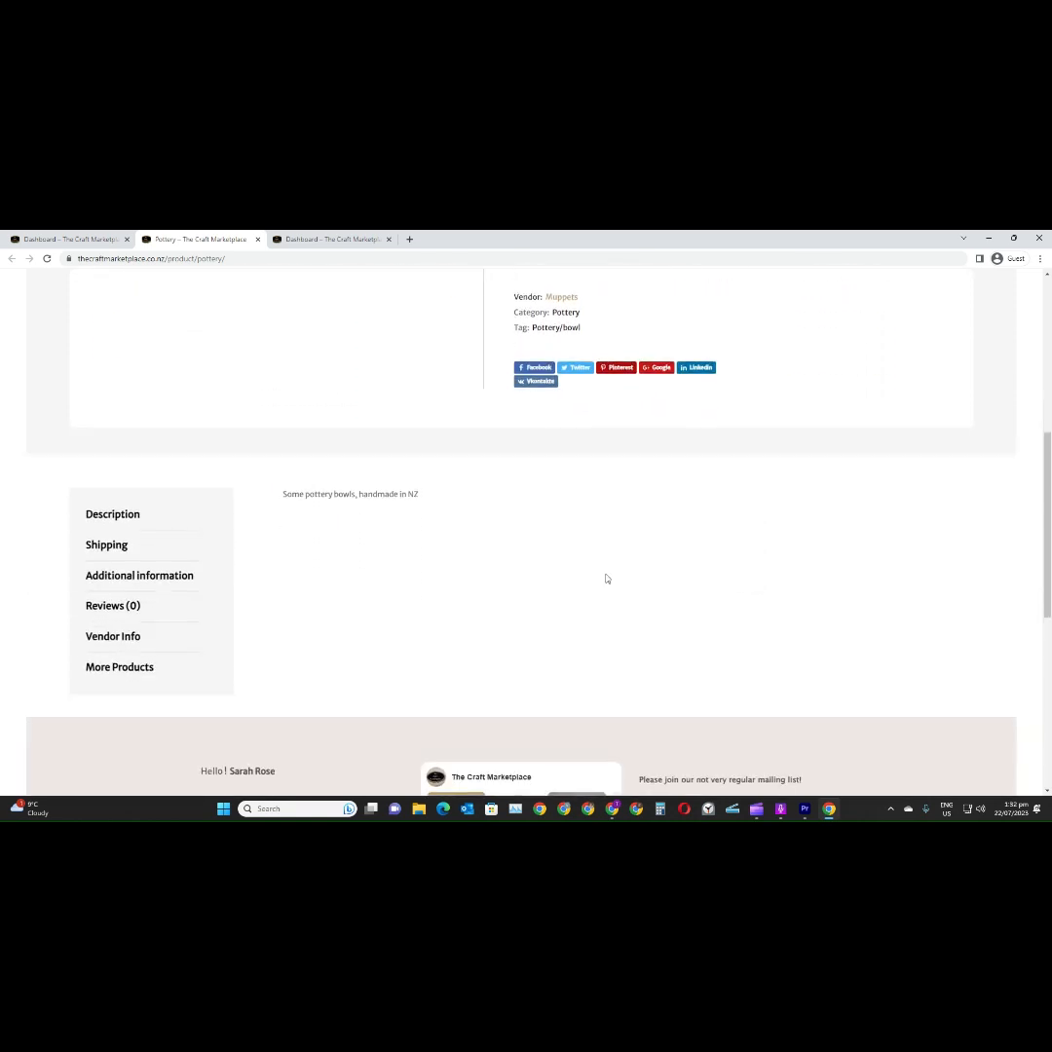
Check the listing's shipping information, and close the listing and shipping settings pages to return to the product's edit page
left_click(91, 549)
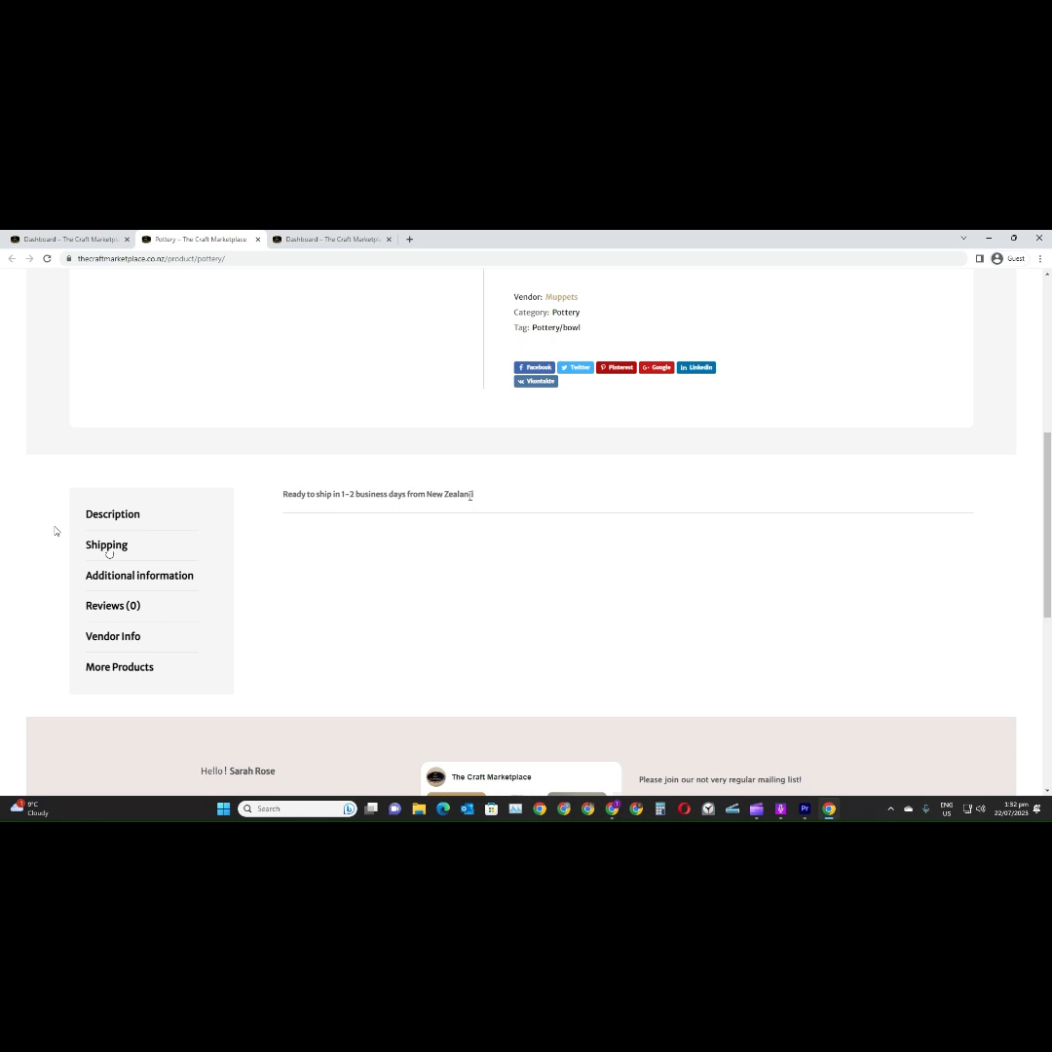
scroll(284, 576, "down", 2)
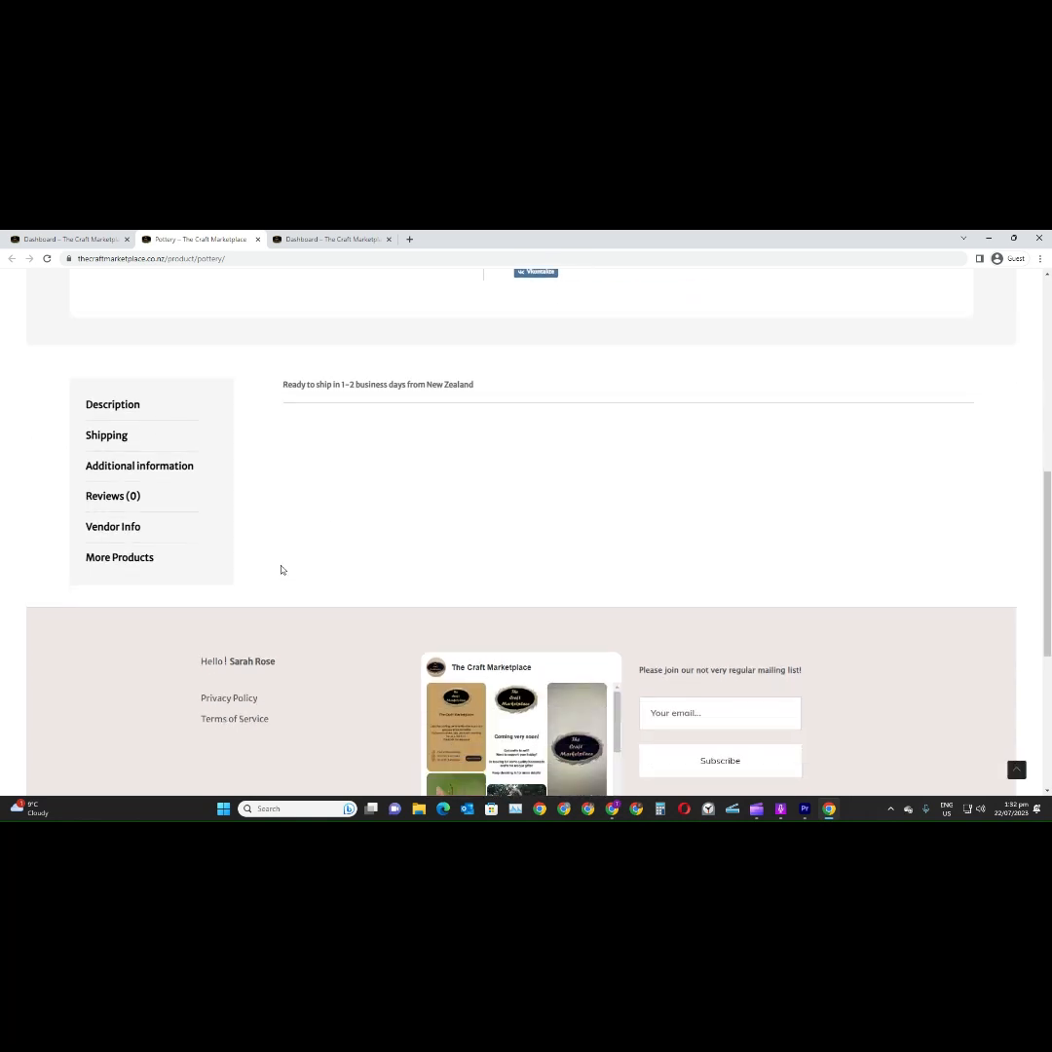
scroll(282, 569, "up", 7)
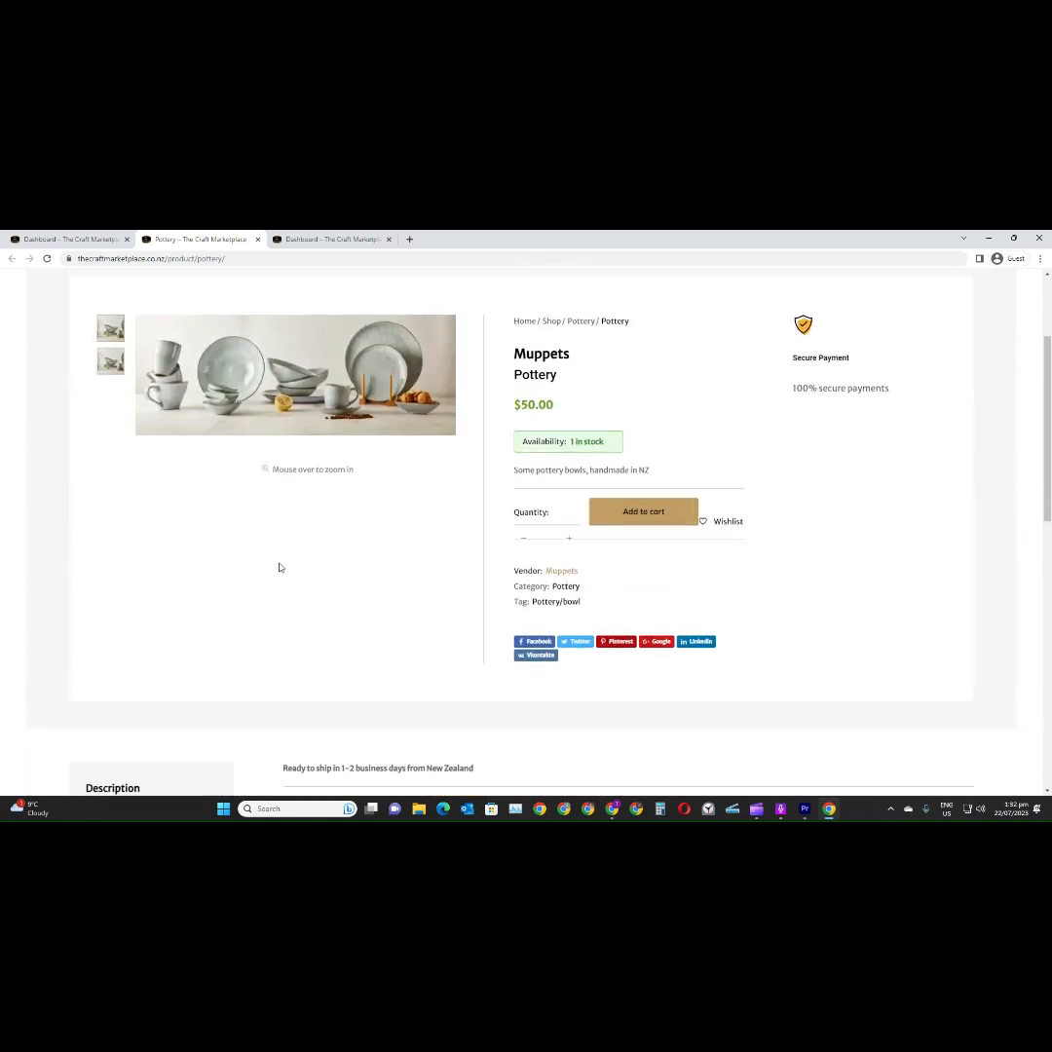
scroll(280, 566, "up", 3)
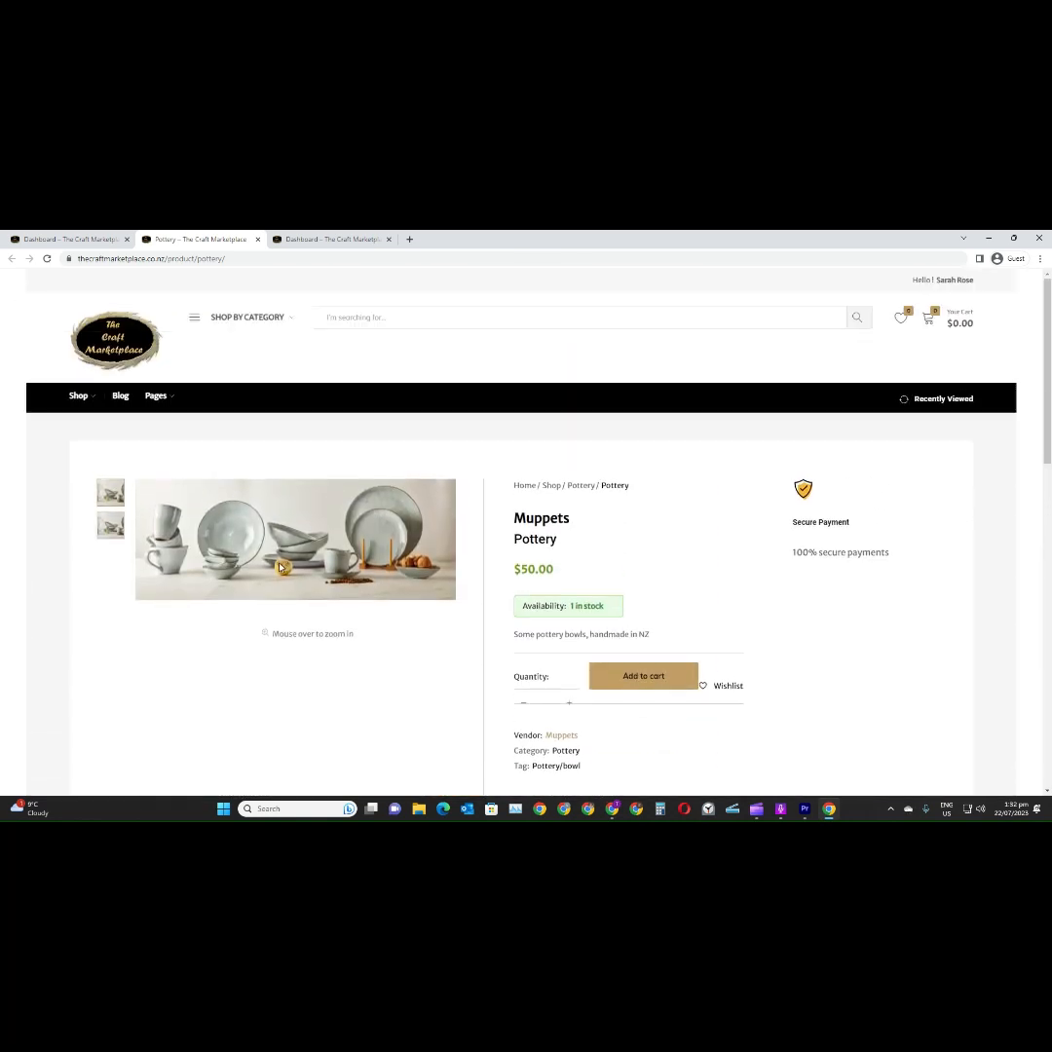
left_click(258, 239)
left_click(127, 239)
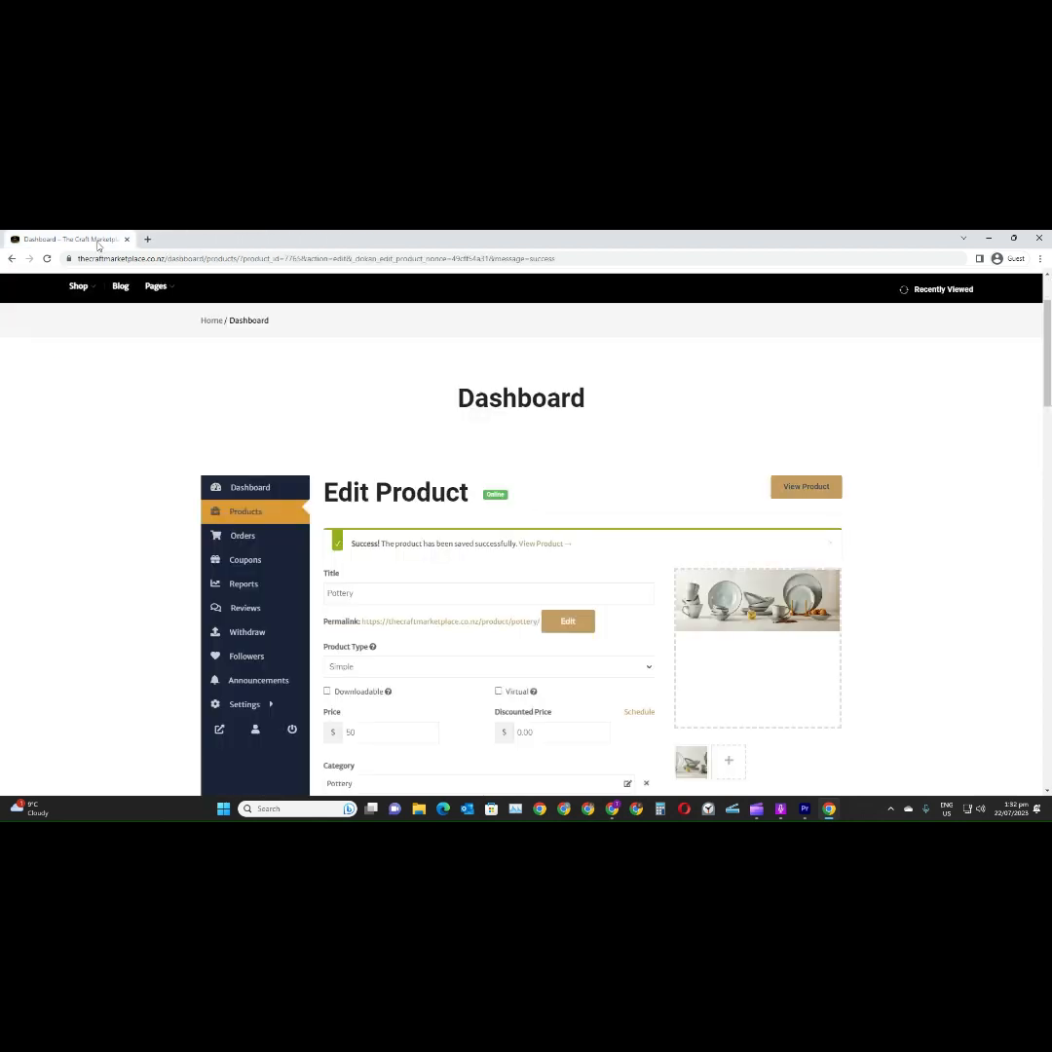
Check the vendor's orders list, and review the account details page with its password change and newsletter options
left_click(225, 537)
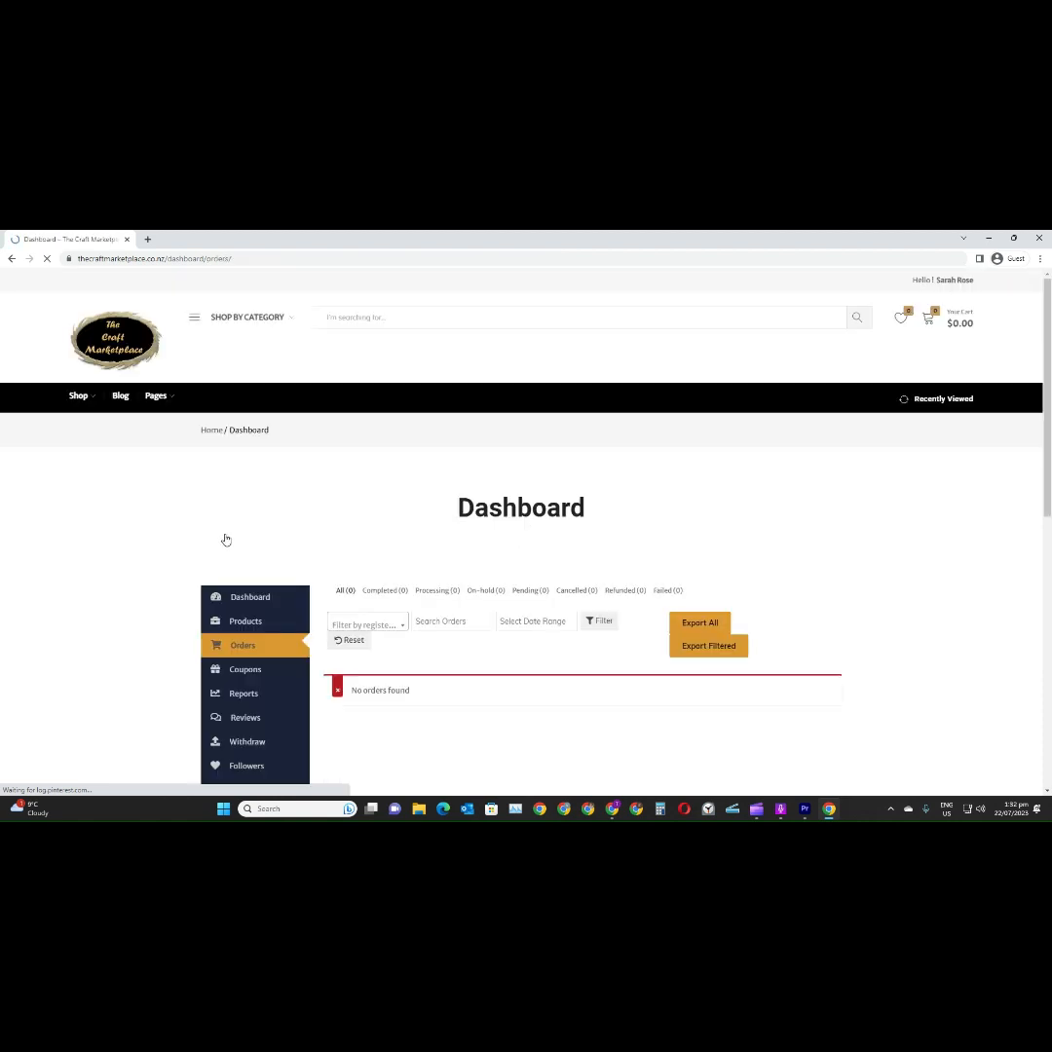
scroll(315, 555, "down", 2)
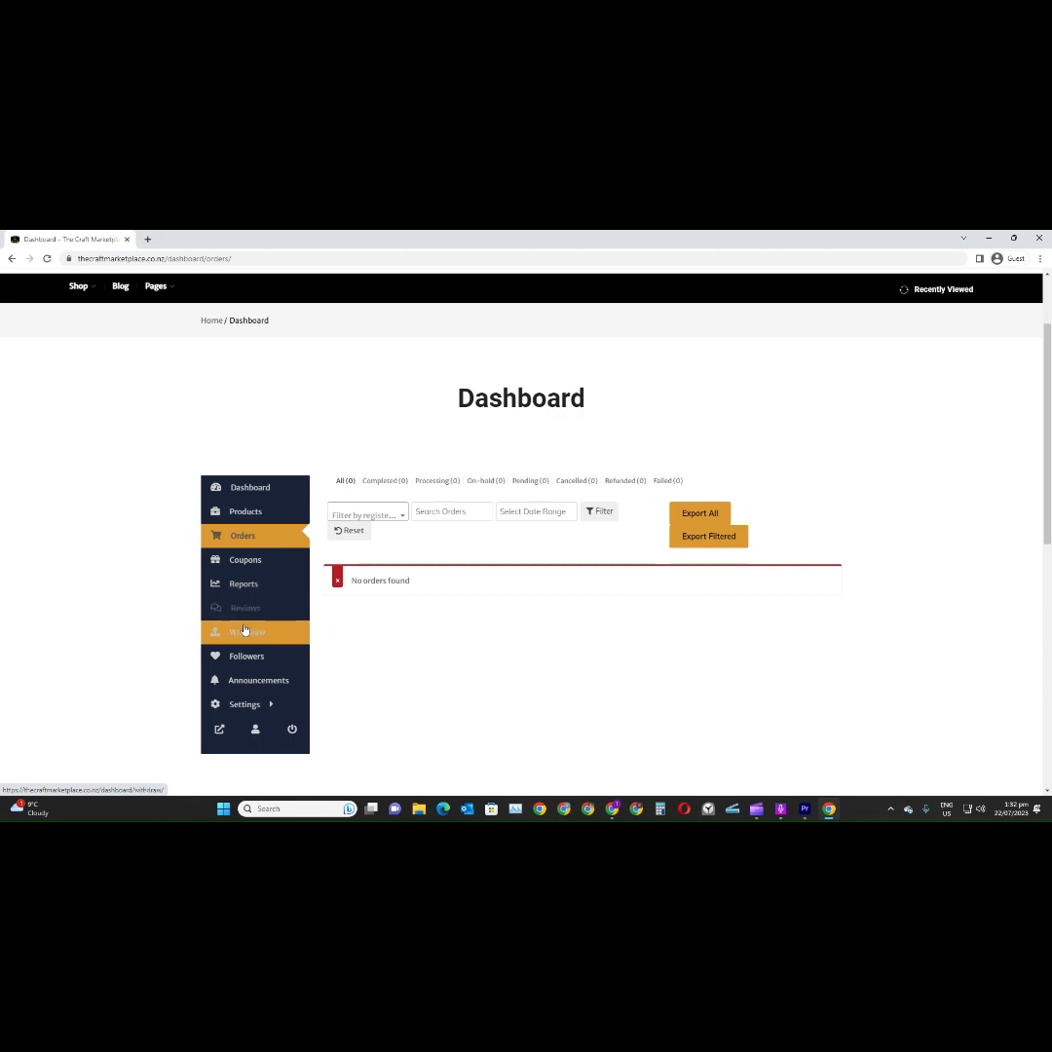
mouse_move(240, 708)
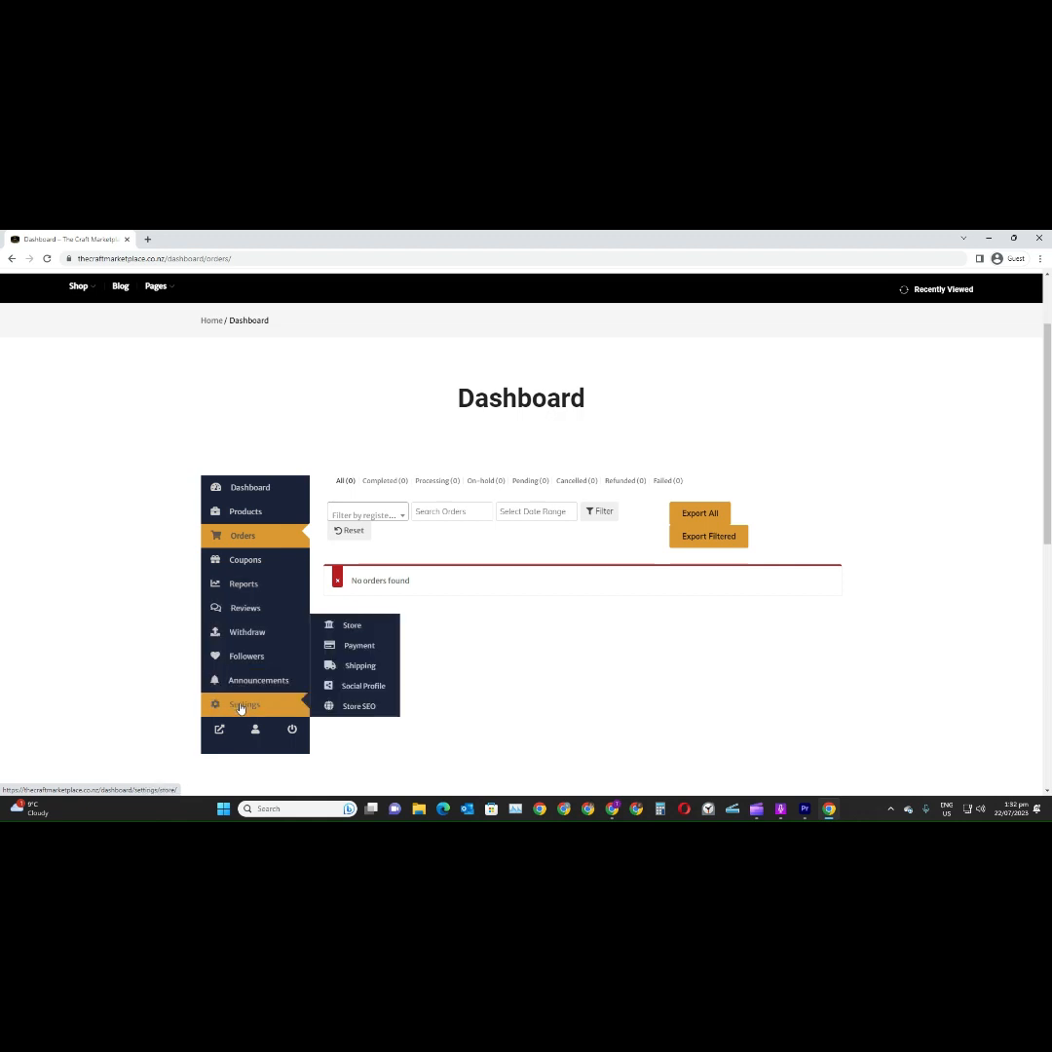
left_click(255, 733)
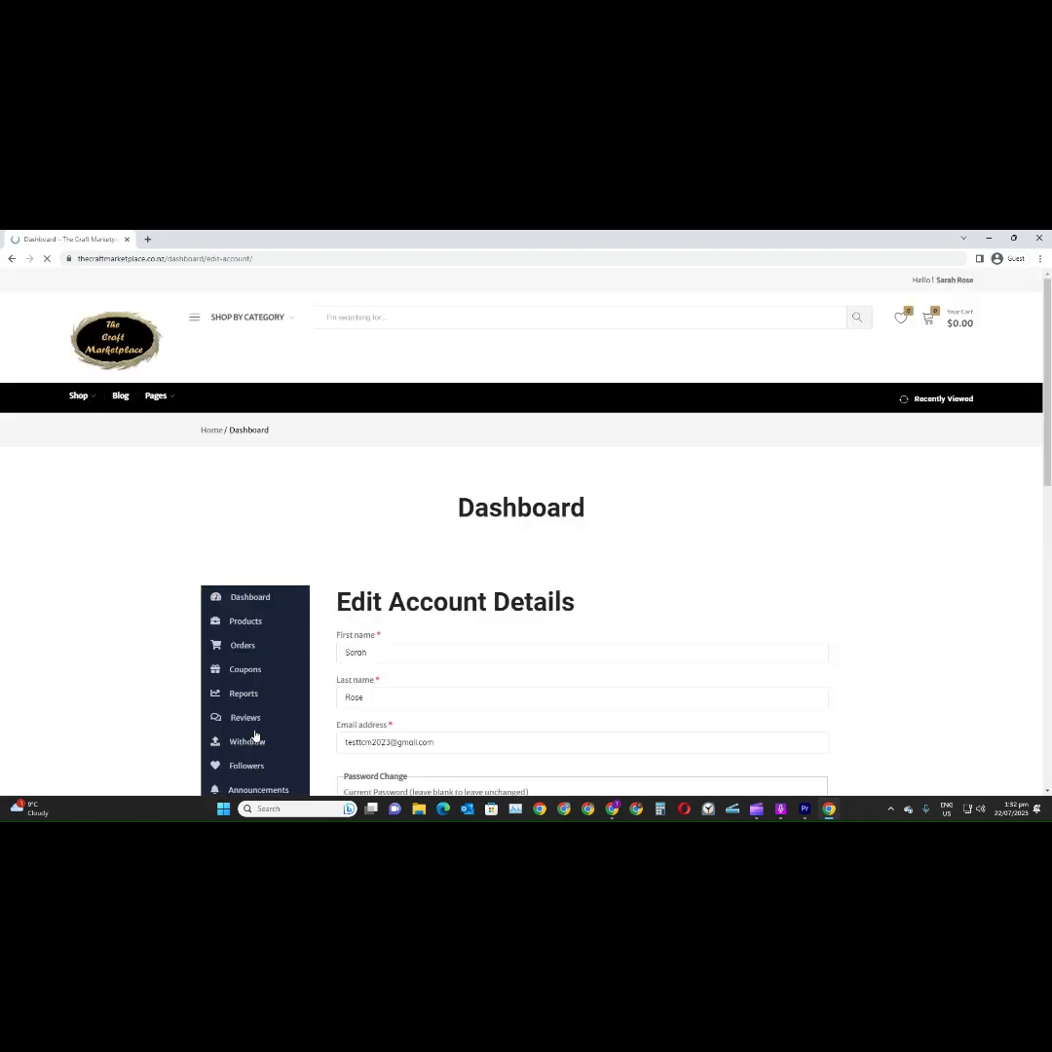
scroll(316, 593, "down", 2)
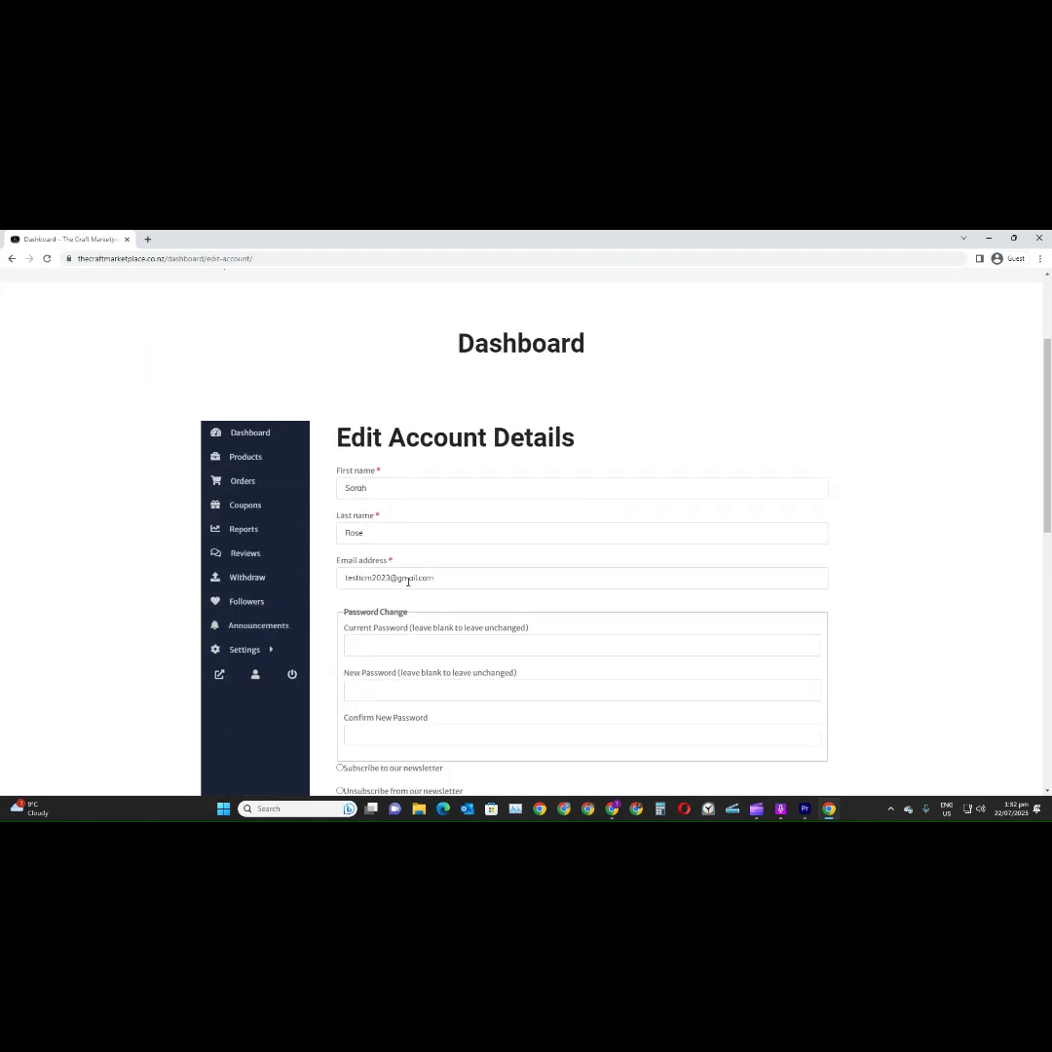
scroll(534, 600, "down", 3)
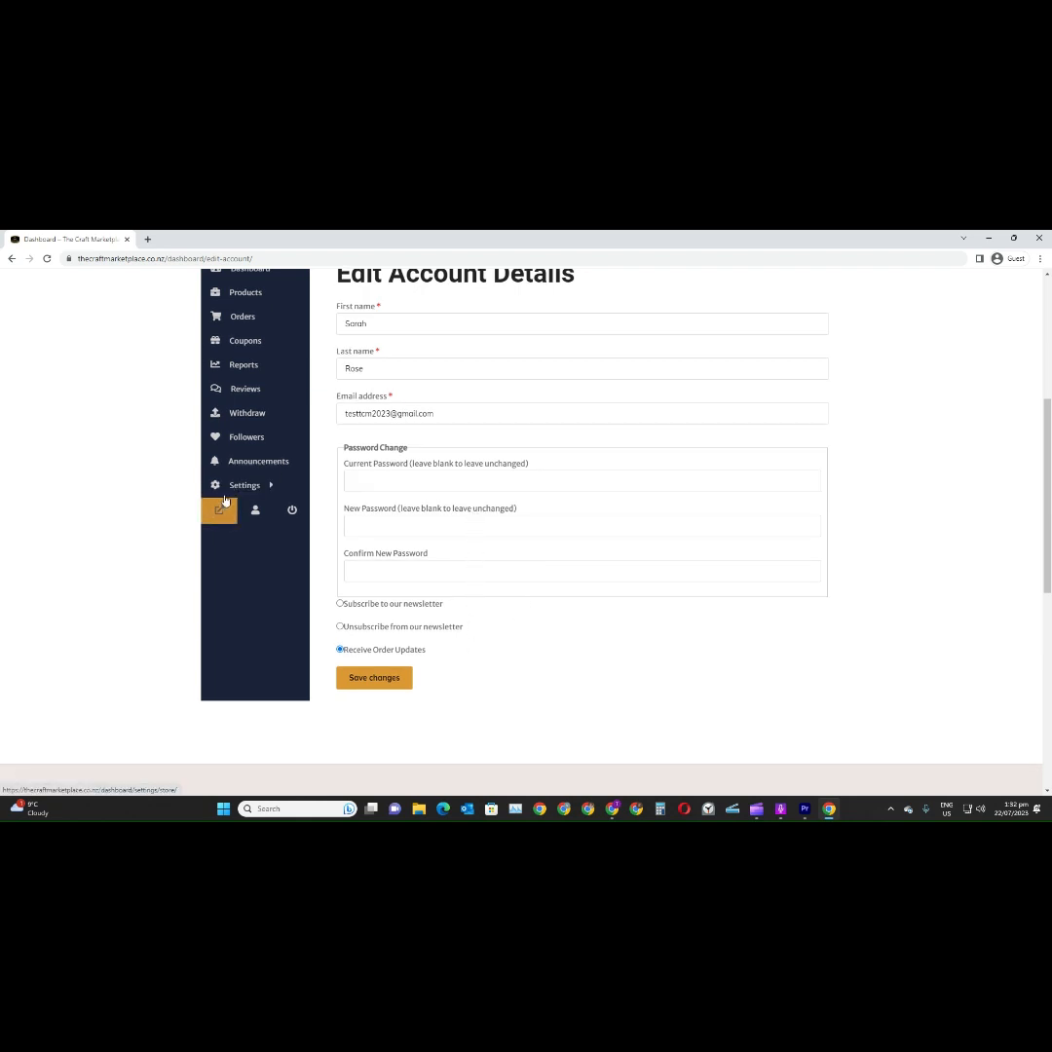
In the store settings, add ceramic_catagory_banner.jpg as the store banner, cropped to a full-width strip over the lower part of the pottery
mouse_move(236, 484)
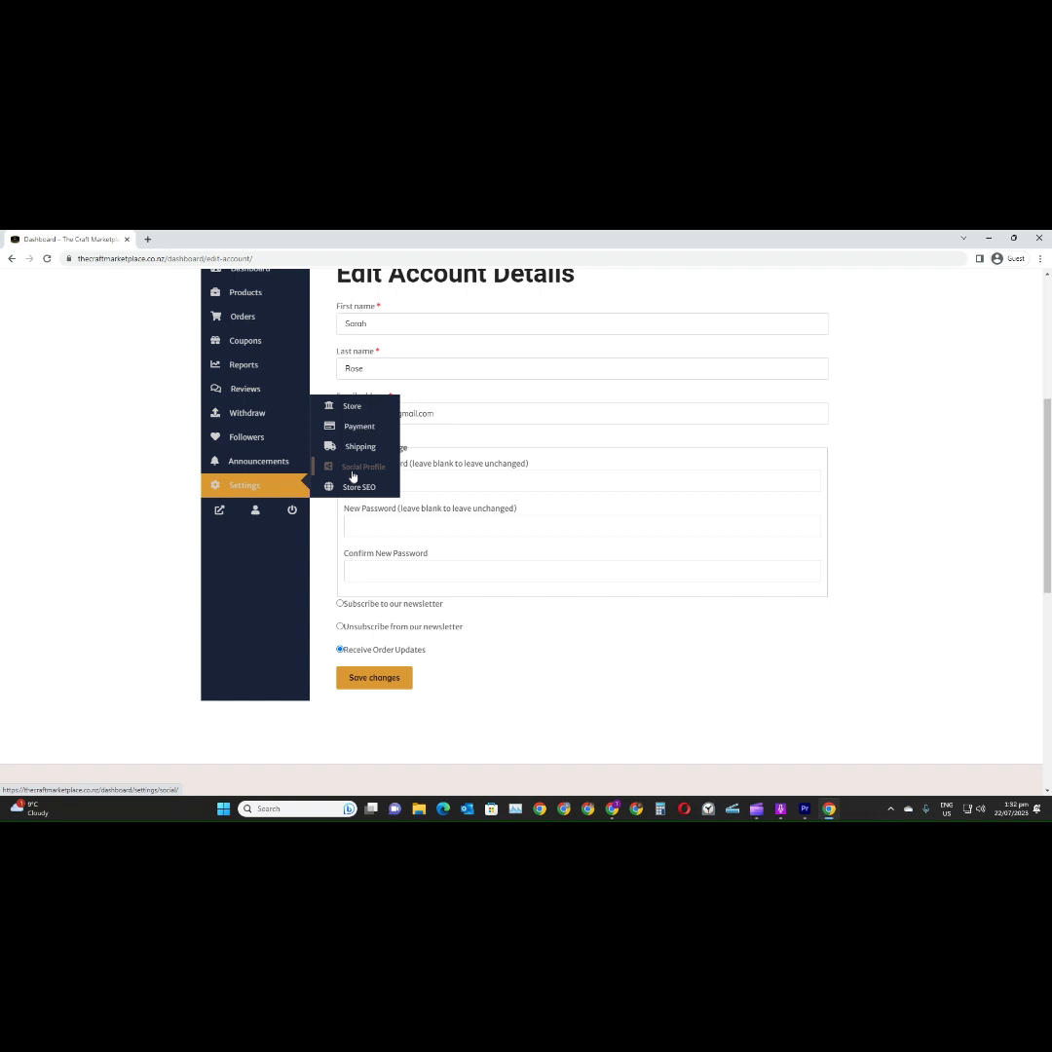
left_click(354, 410)
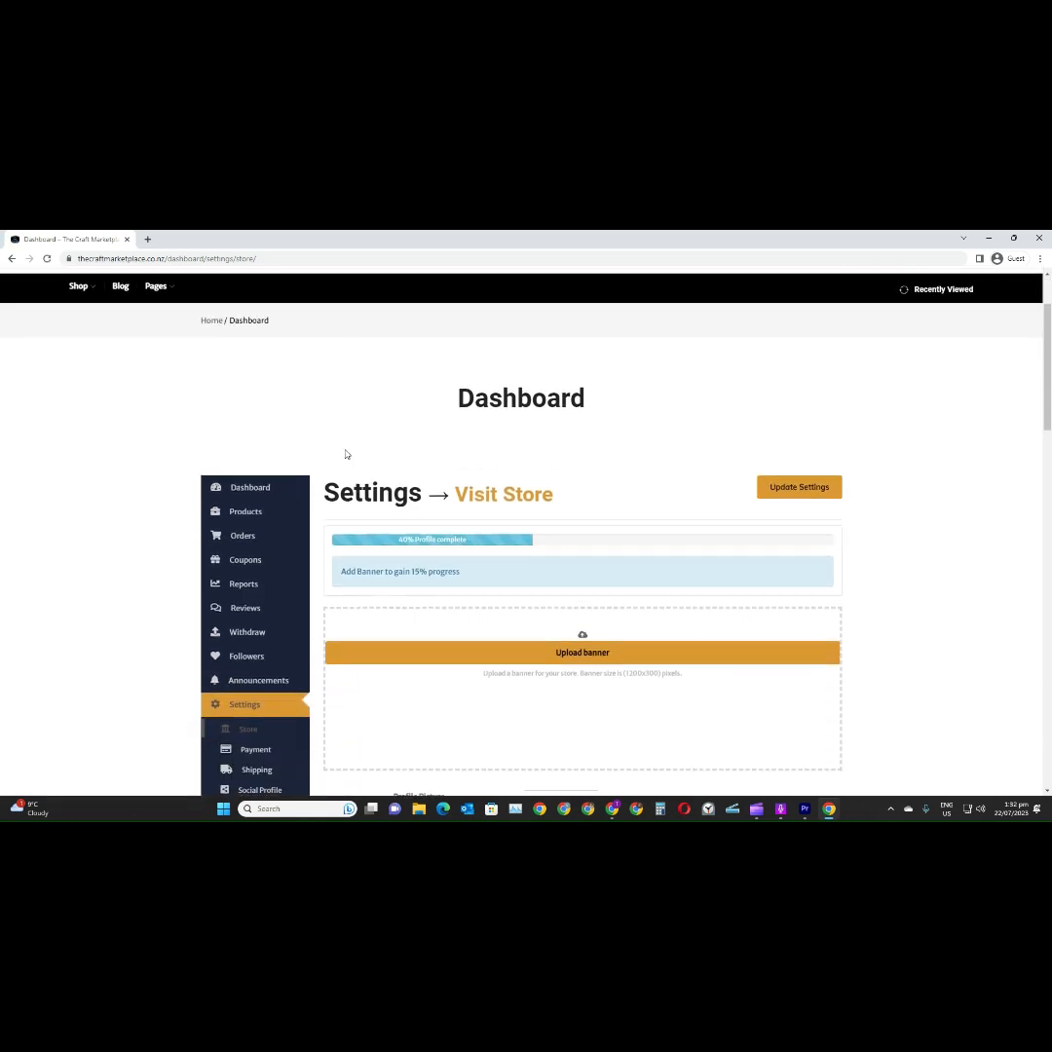
scroll(358, 460, "down", 1)
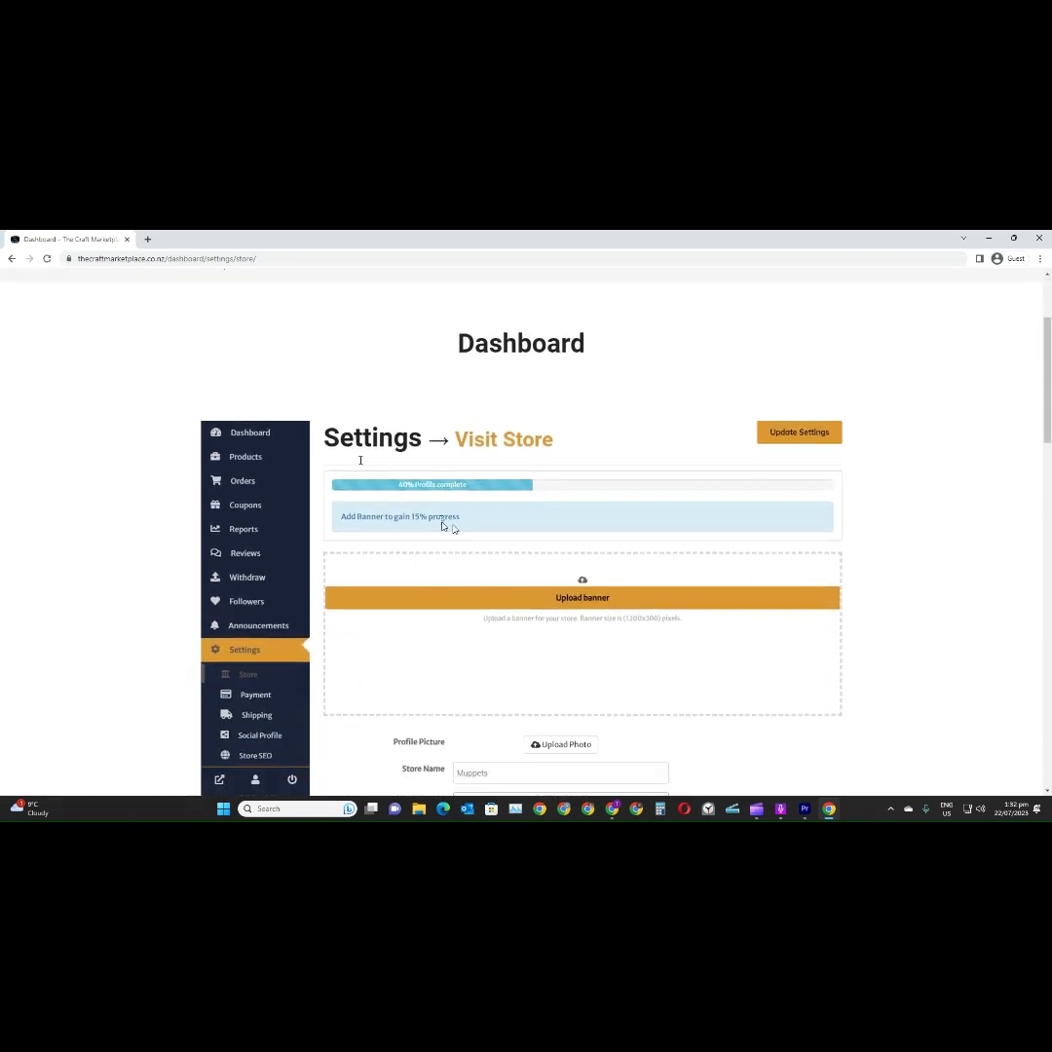
scroll(477, 536, "down", 1)
left_click(581, 544)
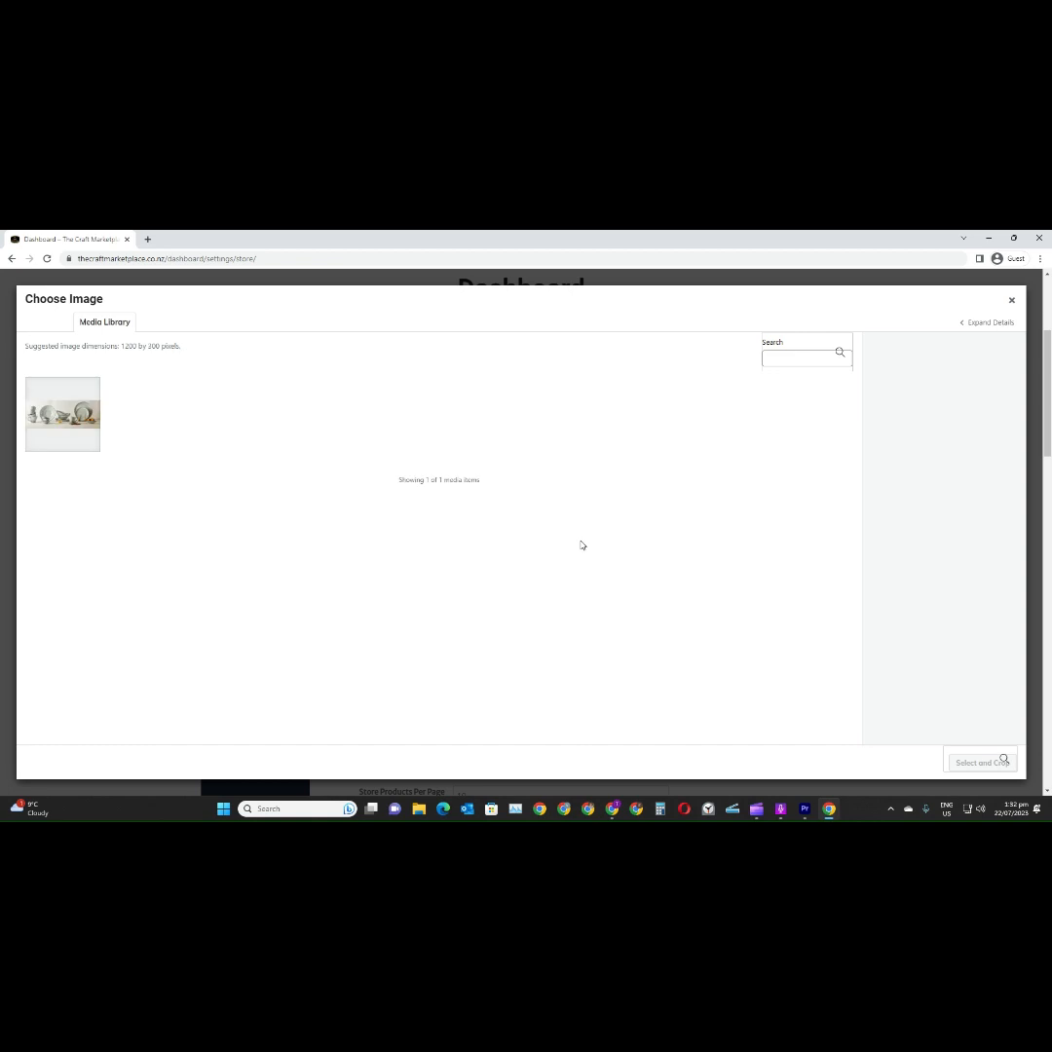
left_click(59, 399)
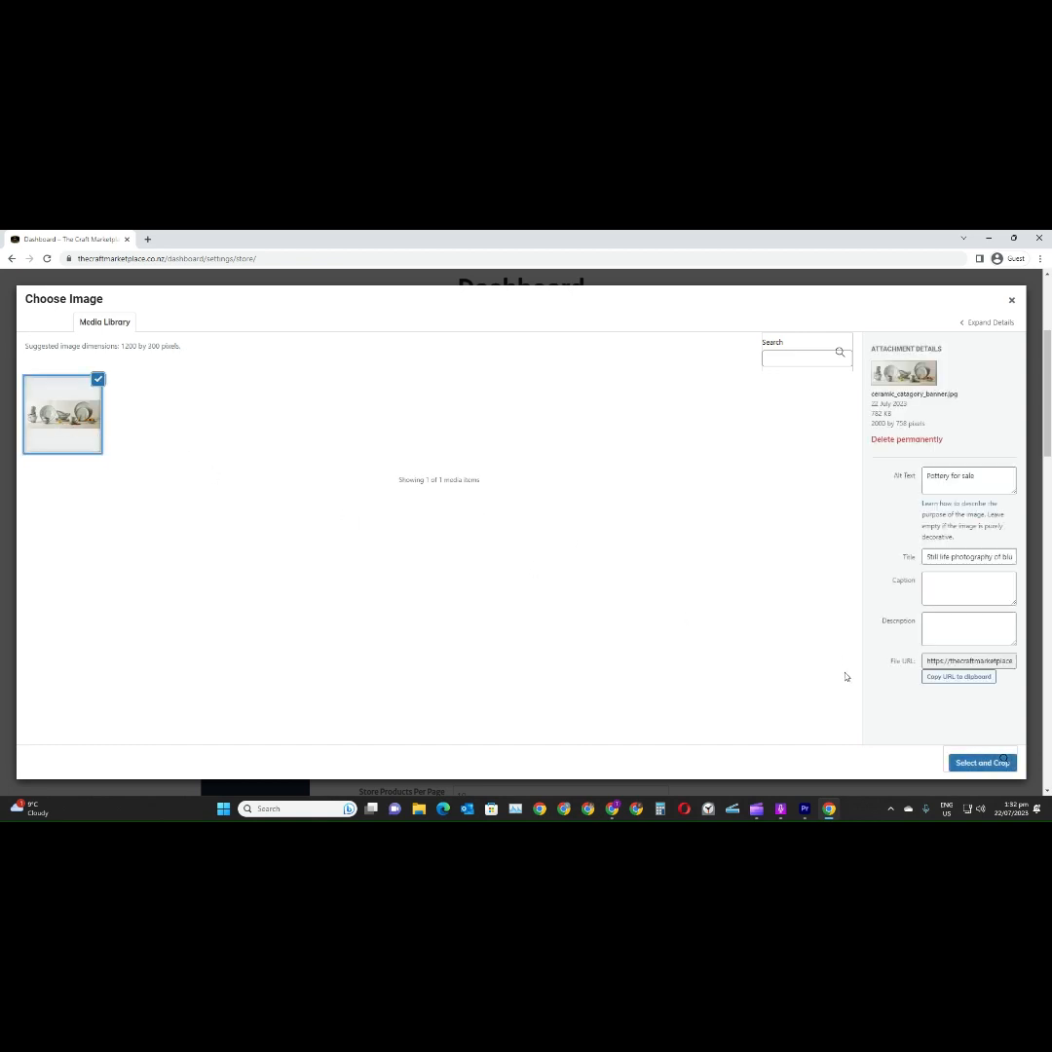
left_click(1000, 763)
left_click_drag(587, 510, 601, 609)
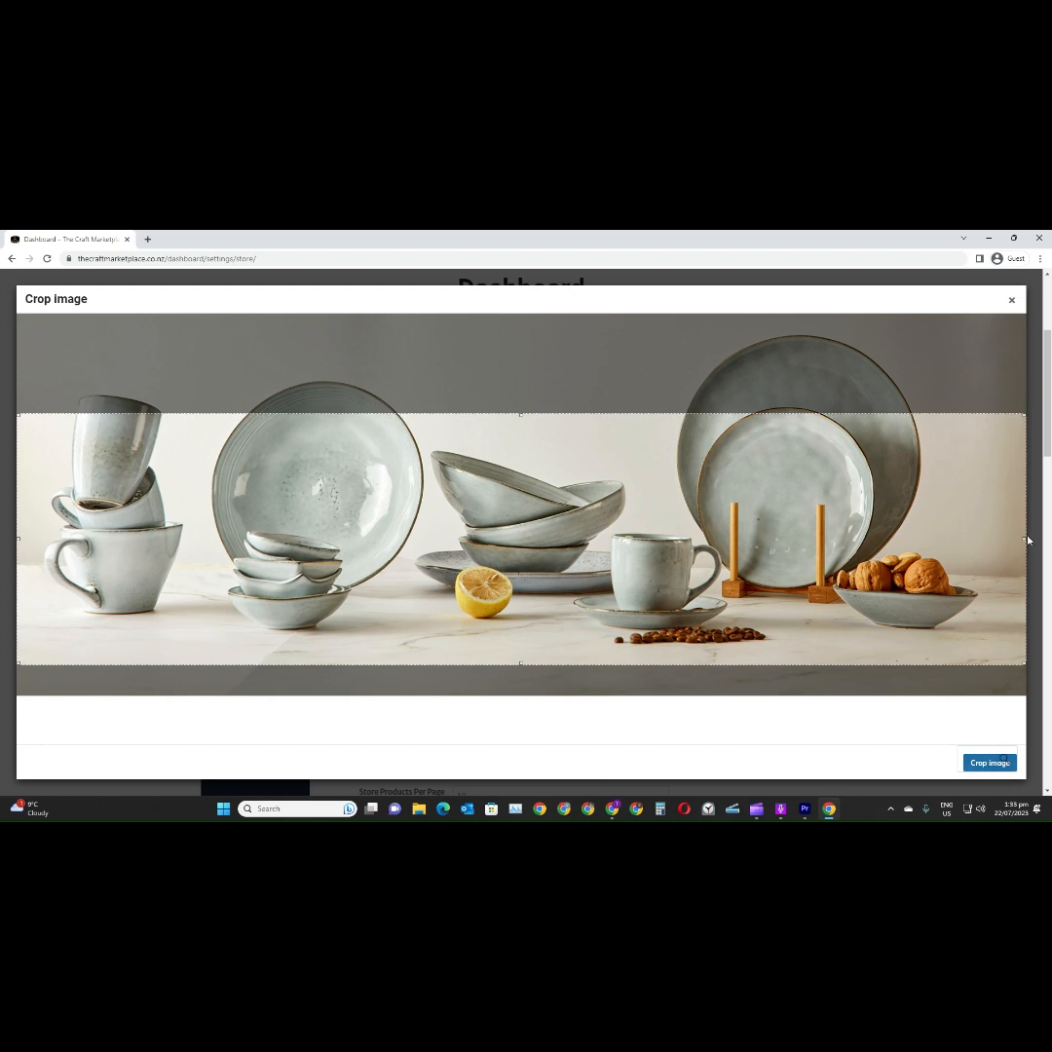
mouse_move(1023, 538)
left_mouse_down()
mouse_move(980, 544)
mouse_move(1007, 541)
mouse_move(989, 543)
mouse_move(1028, 554)
left_mouse_up()
left_click(989, 762)
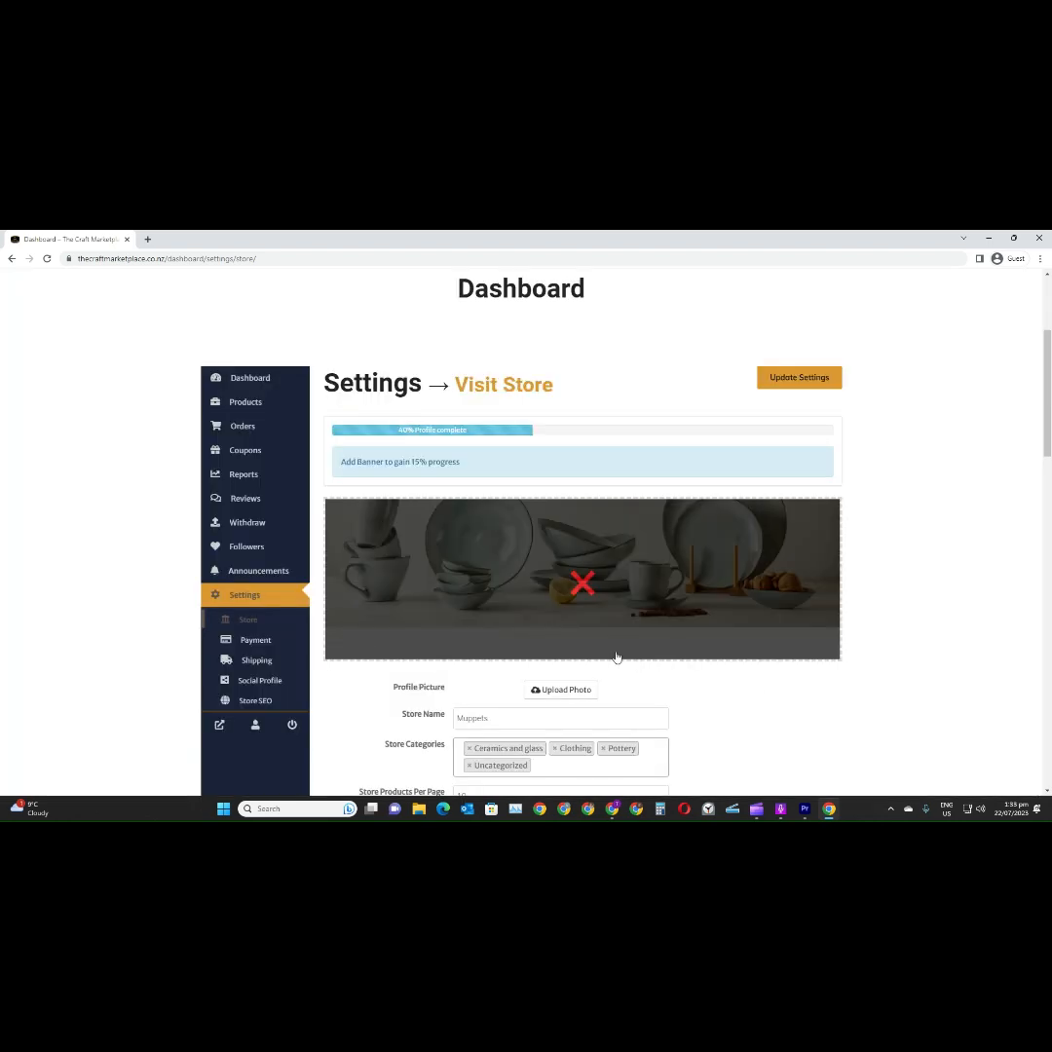
Set the store's profile picture from ceramic_catagory_banner.jpg, cropped to a smaller square around the stacked bowls, lemon and cup
left_click(560, 689)
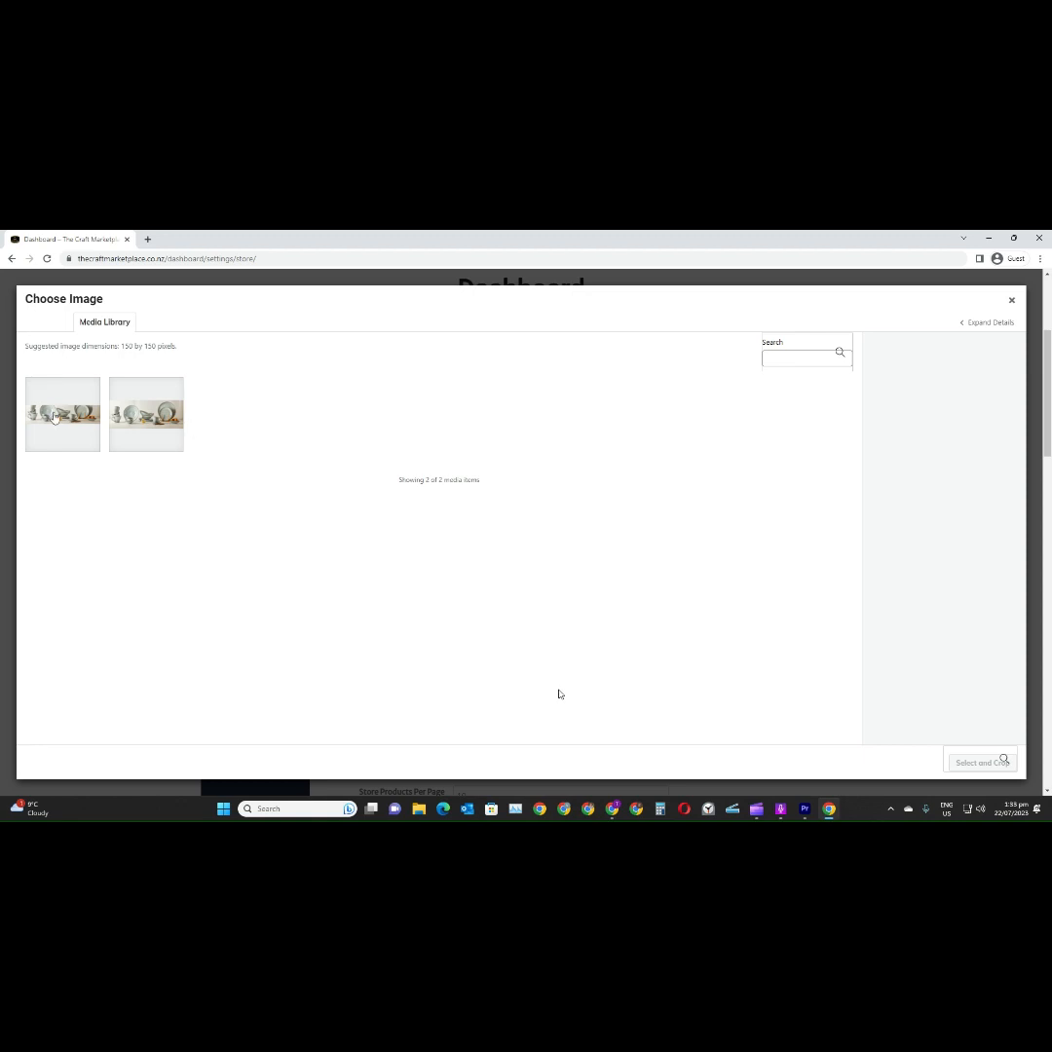
left_click(146, 414)
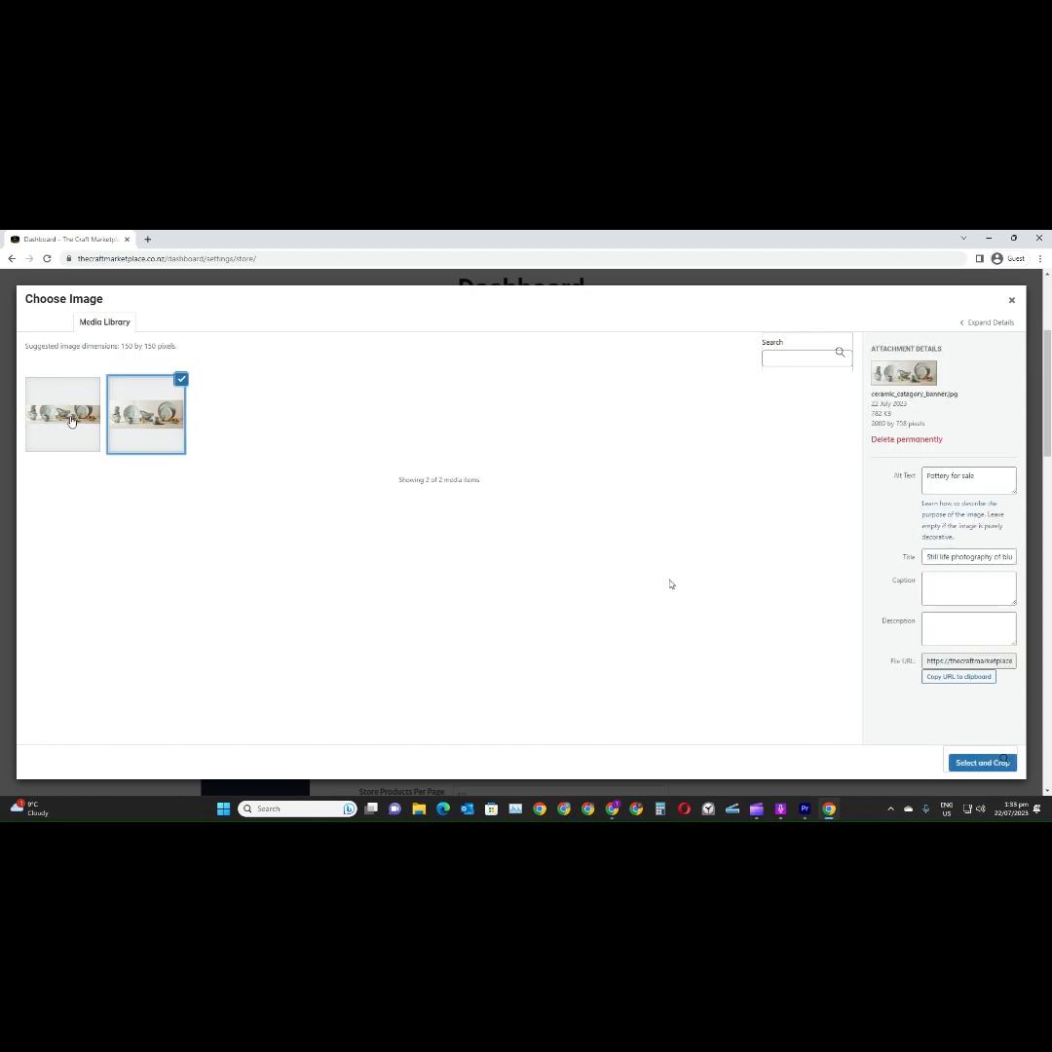
left_click(982, 762)
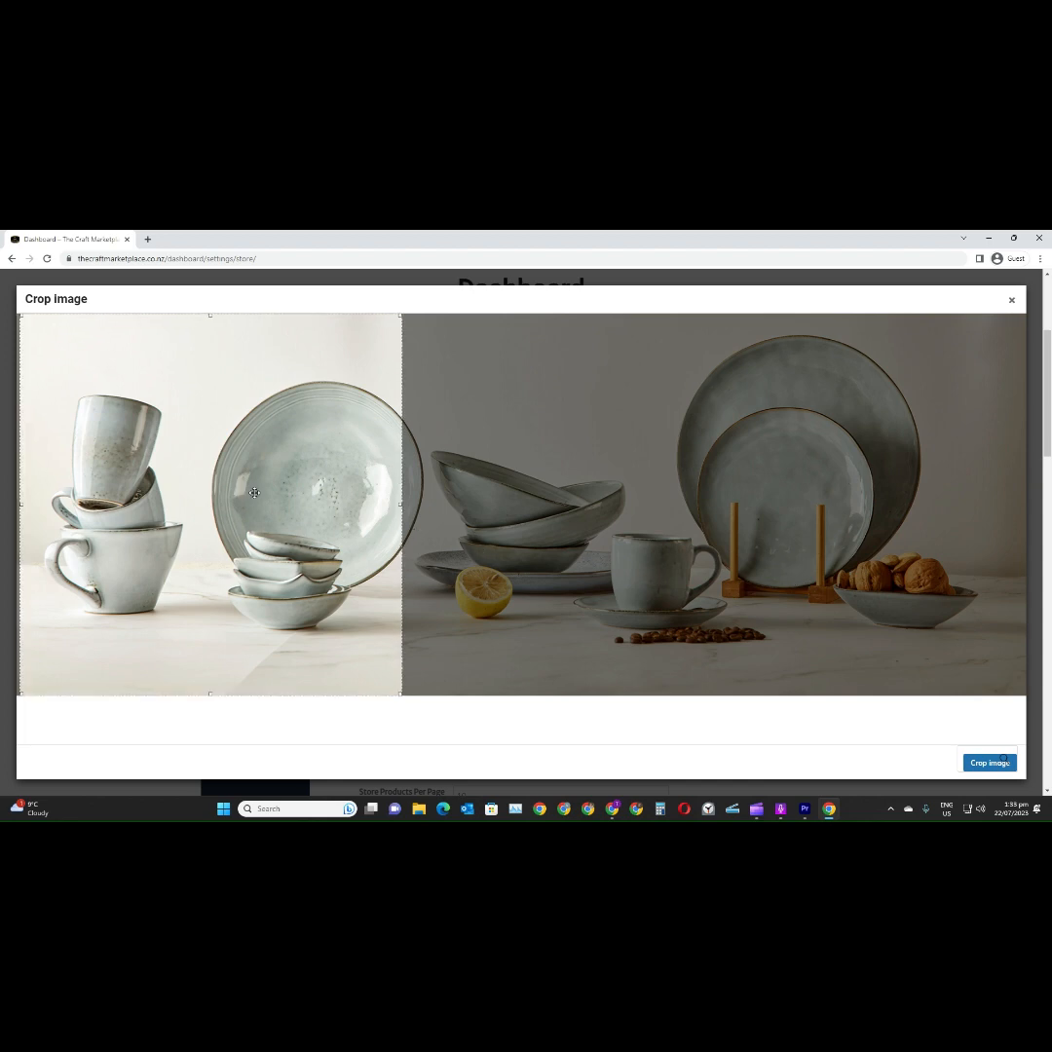
left_click_drag(245, 495, 564, 493)
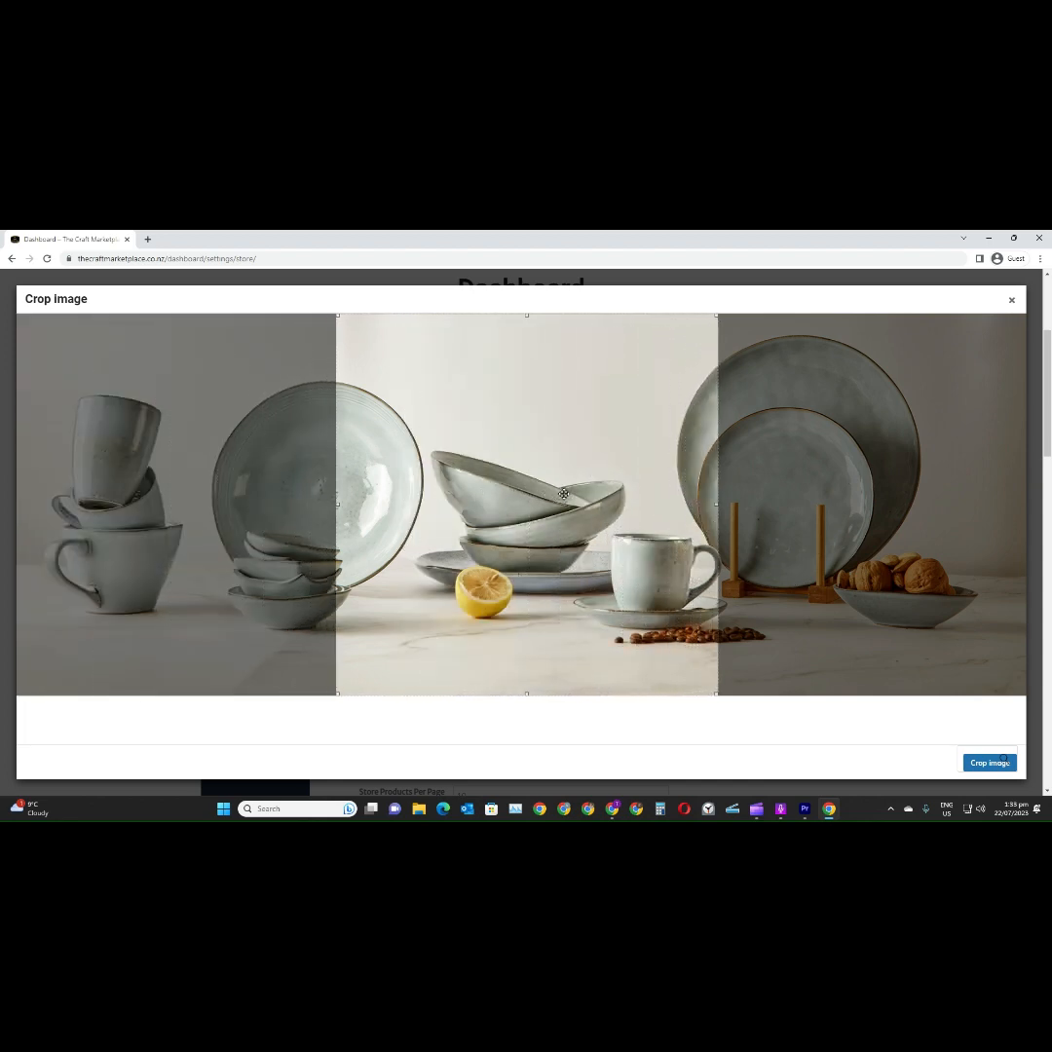
left_click_drag(716, 693, 645, 621)
left_click_drag(457, 480, 536, 523)
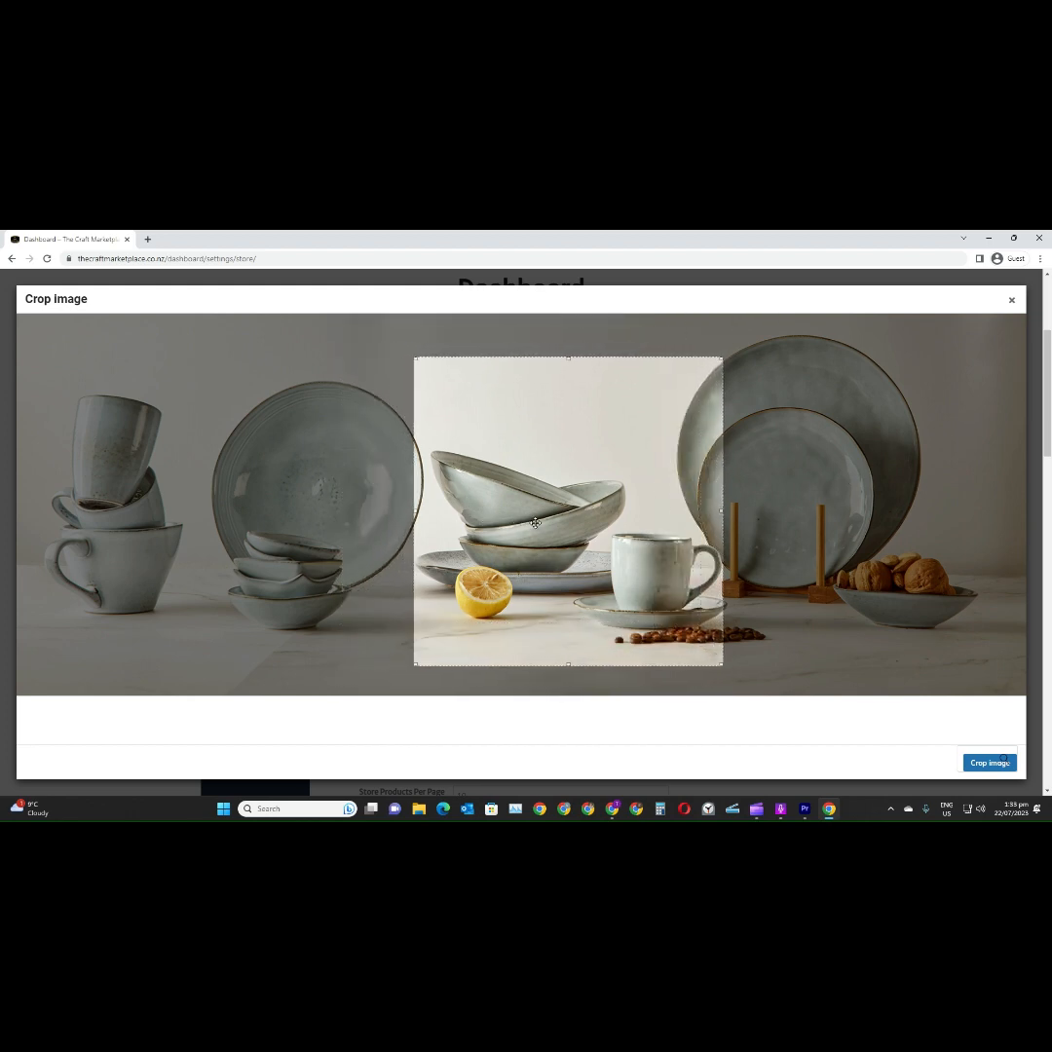
left_click(986, 762)
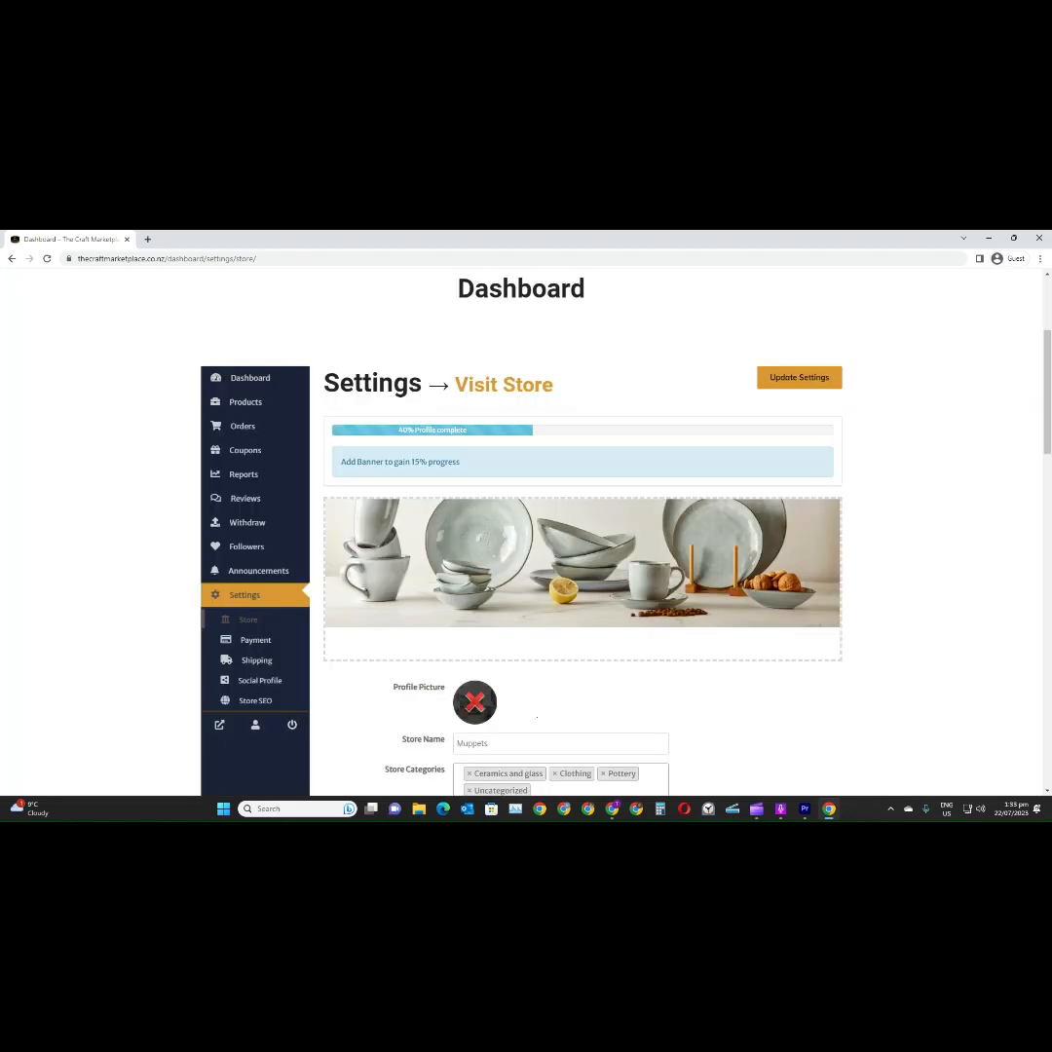
Review the store's categories, address and display options, and enter "Put info about yourself here" as the biography
scroll(531, 692, "down", 3)
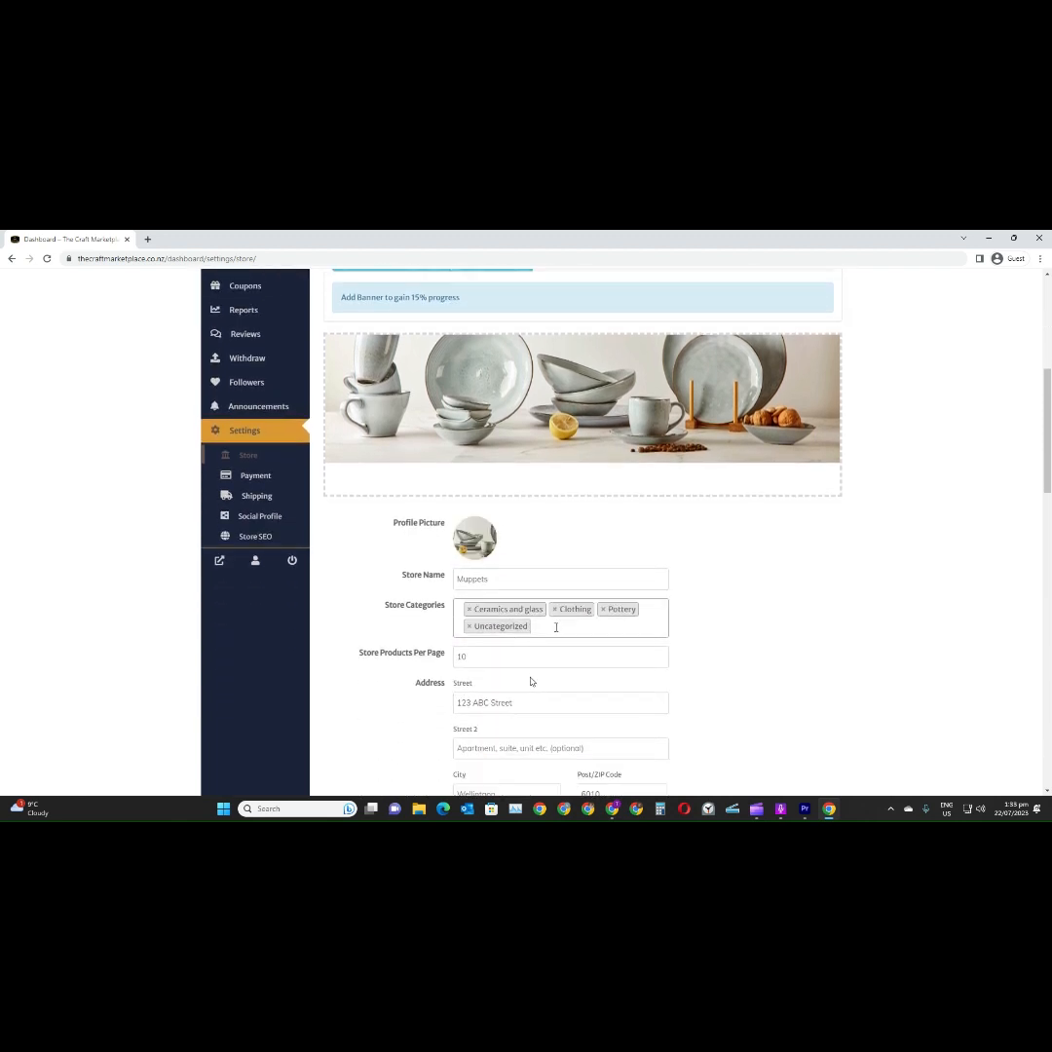
scroll(606, 622, "down", 3)
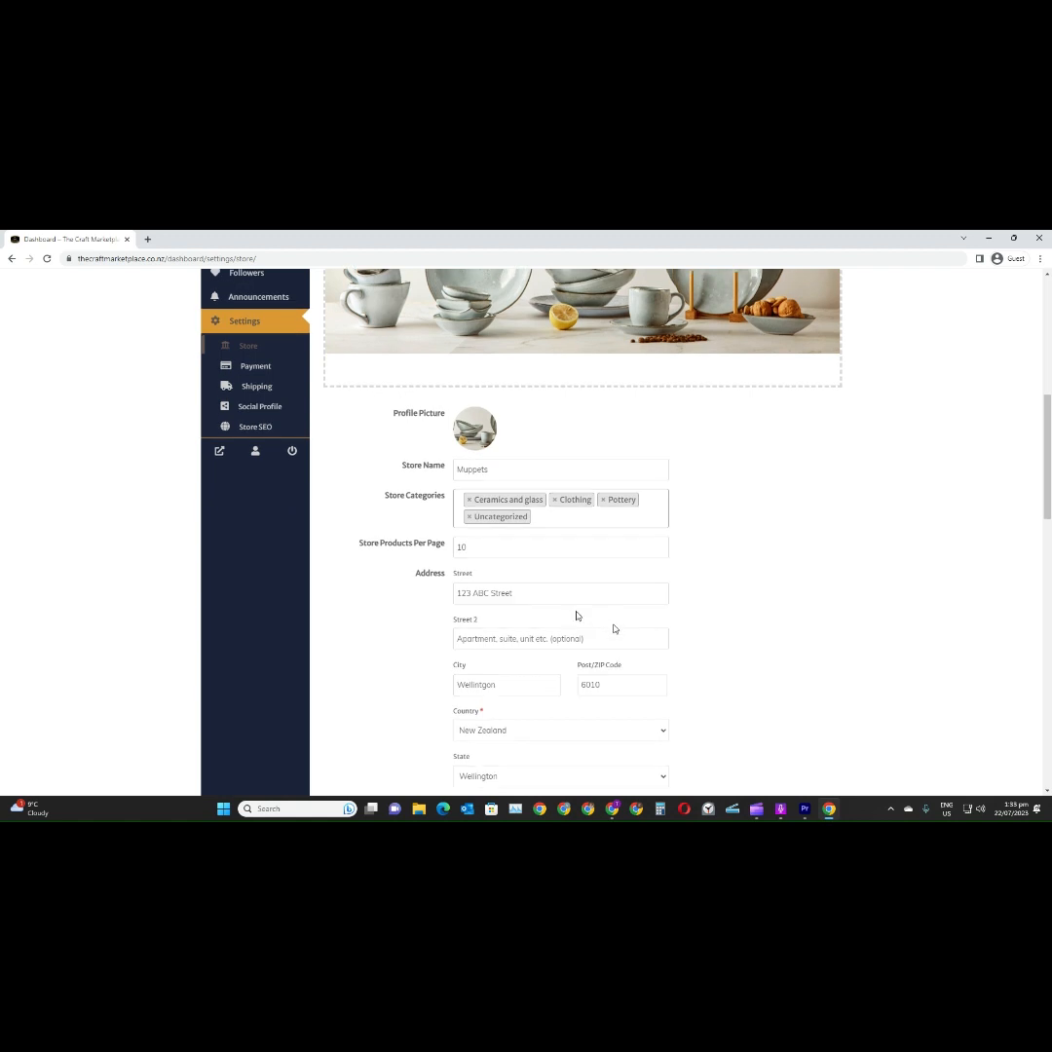
scroll(577, 614, "down", 2)
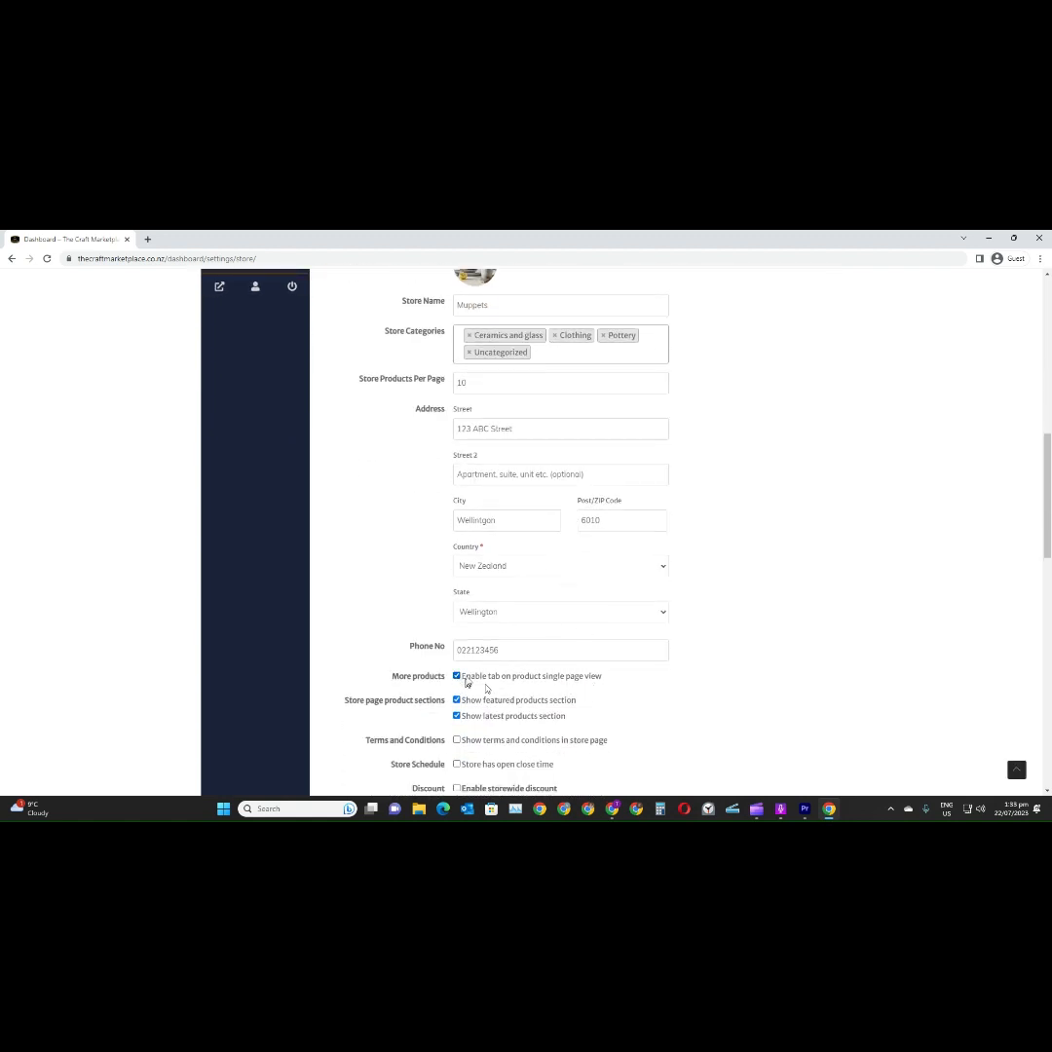
scroll(468, 685, "down", 1)
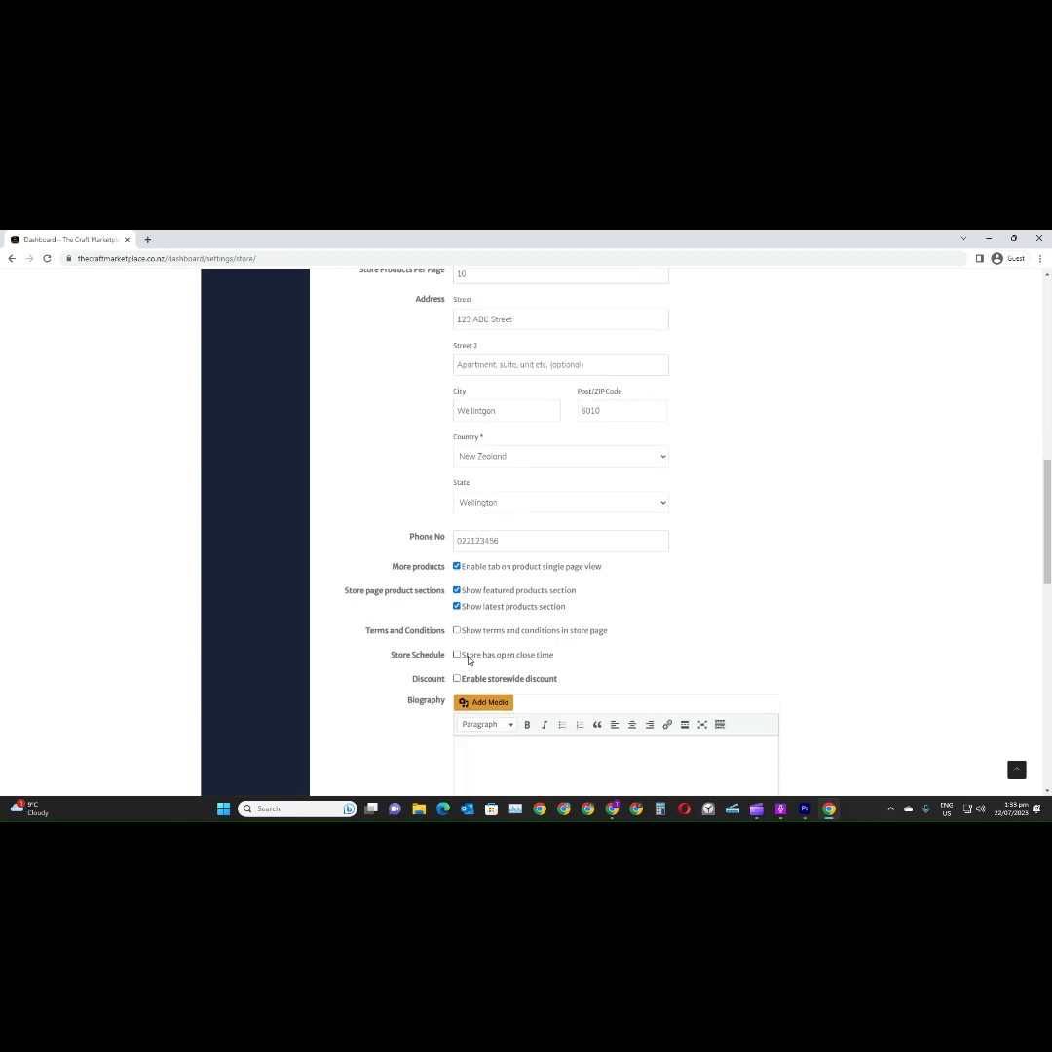
scroll(470, 665, "down", 1)
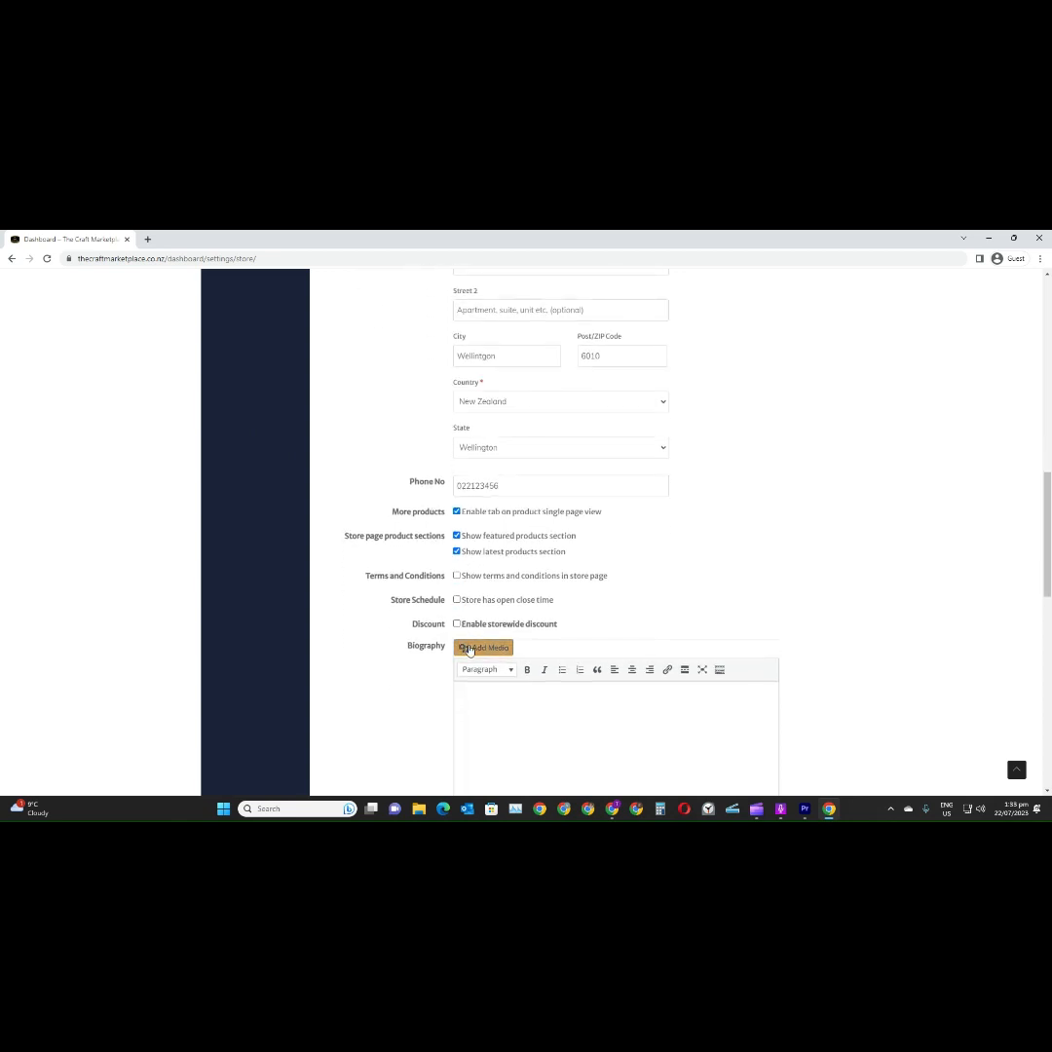
scroll(469, 650, "down", 1)
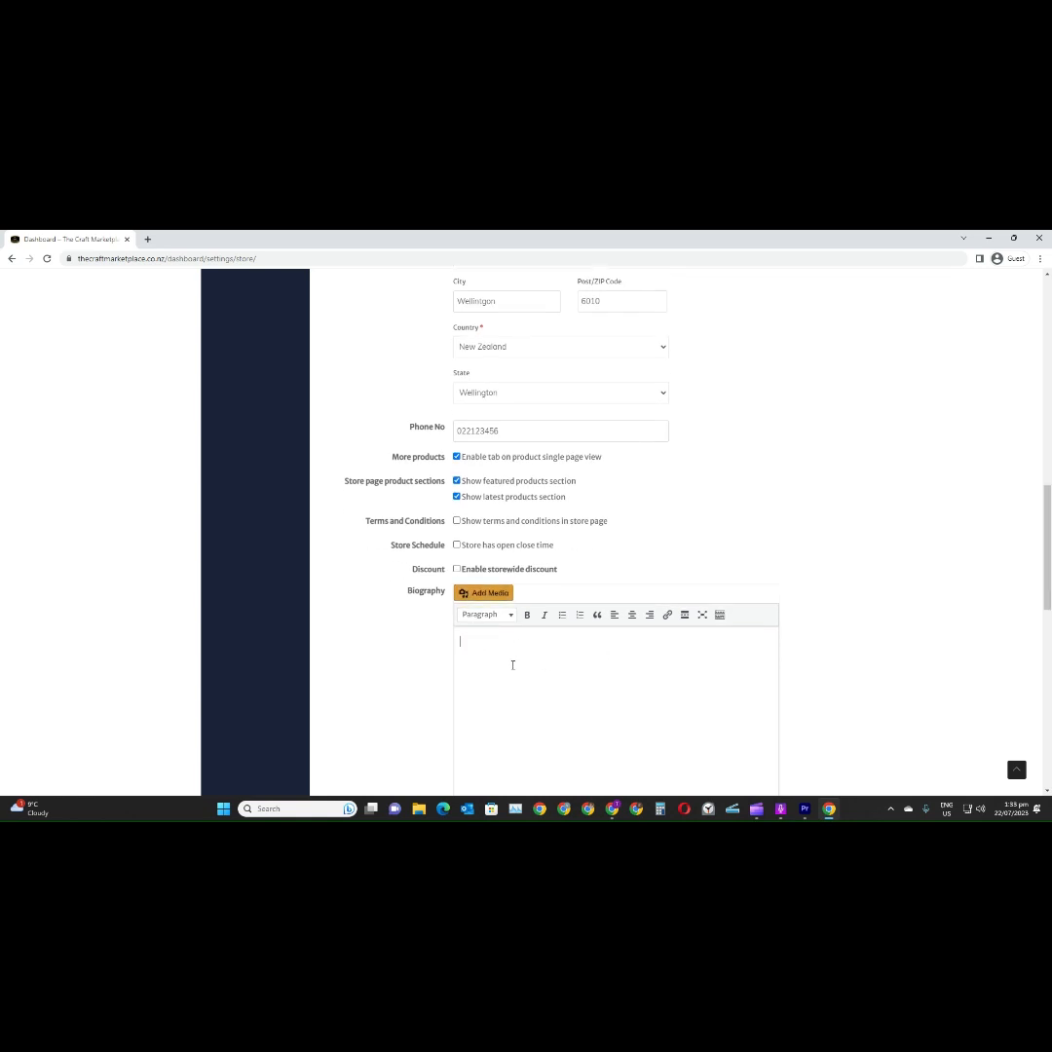
type("Put info about yourself here")
Save the updated store settings and check the profile completion progress
scroll(513, 665, "down", 3)
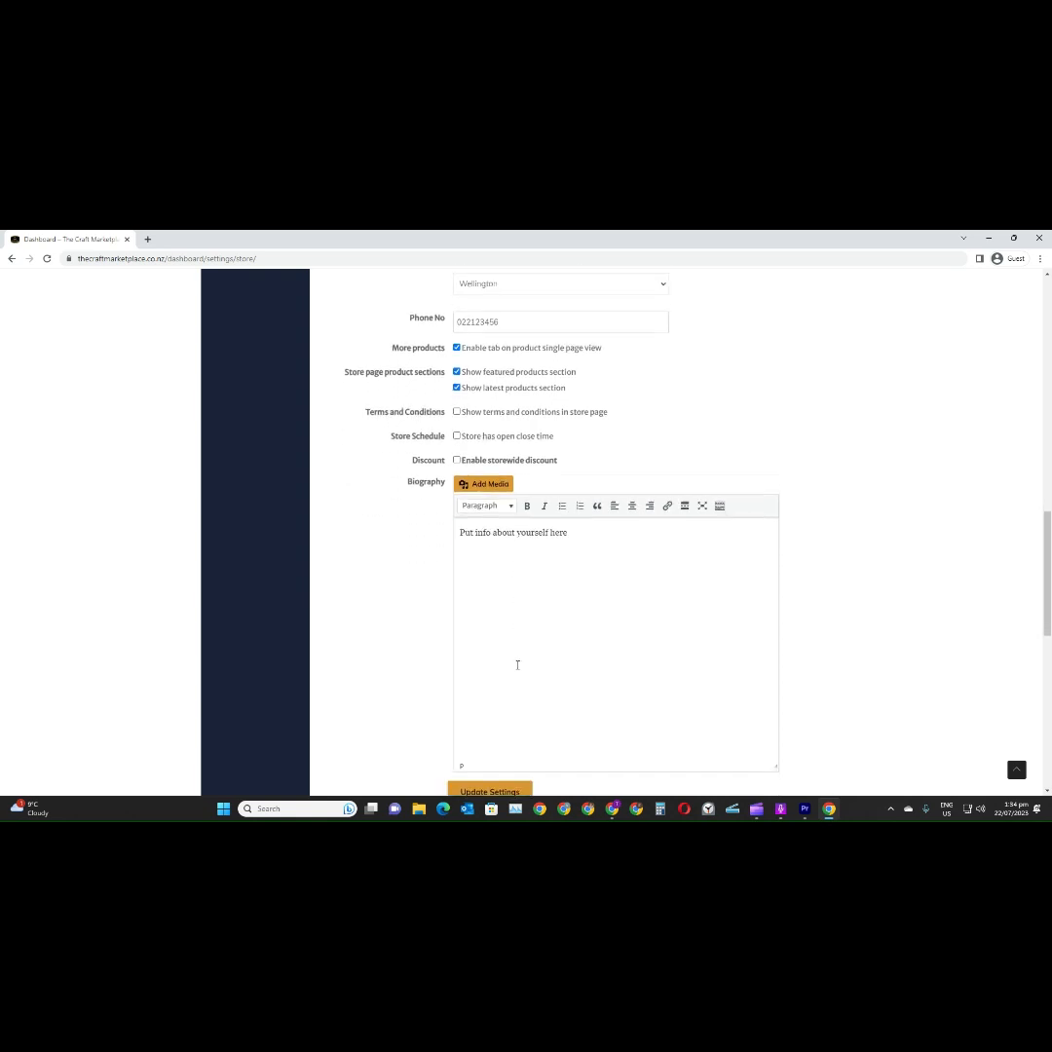
scroll(519, 662, "down", 1)
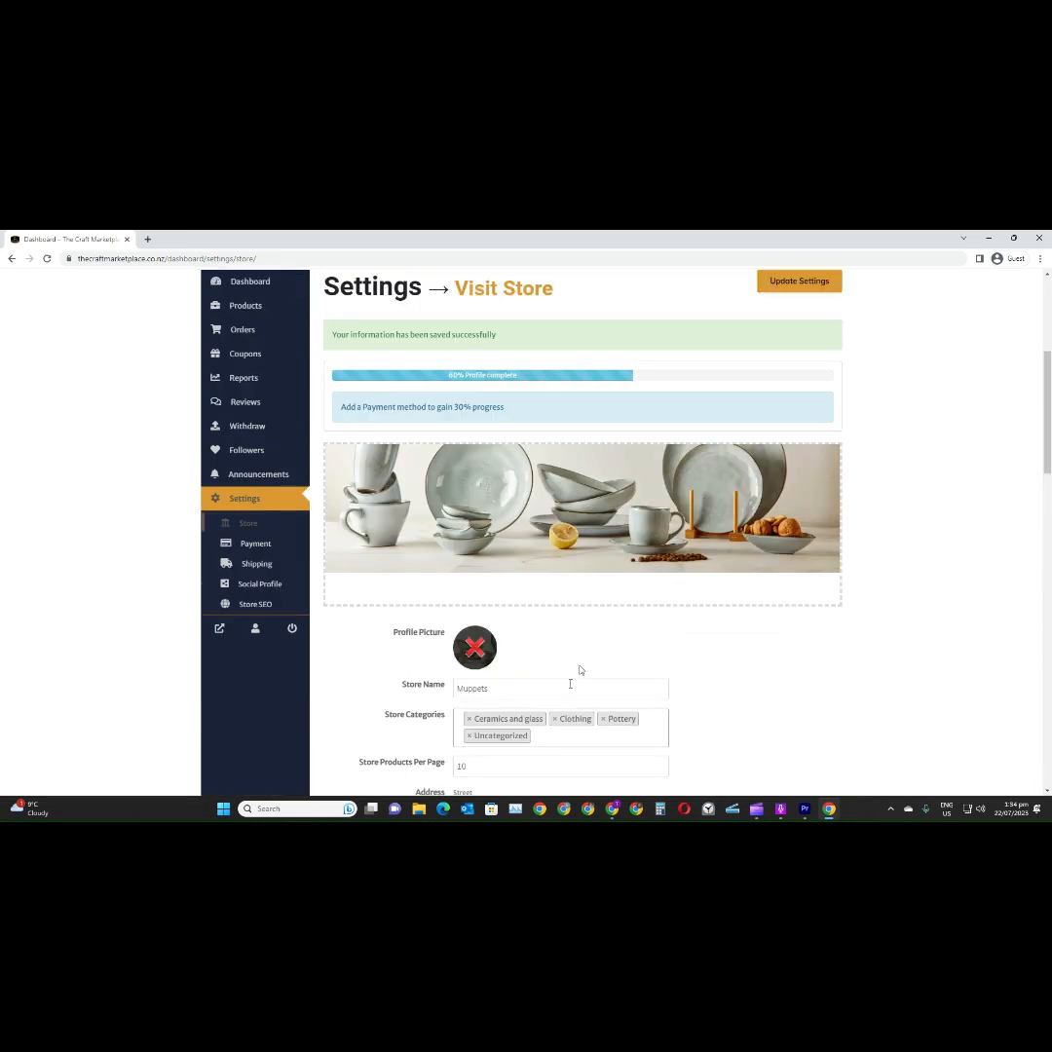
scroll(784, 639, "up", 1)
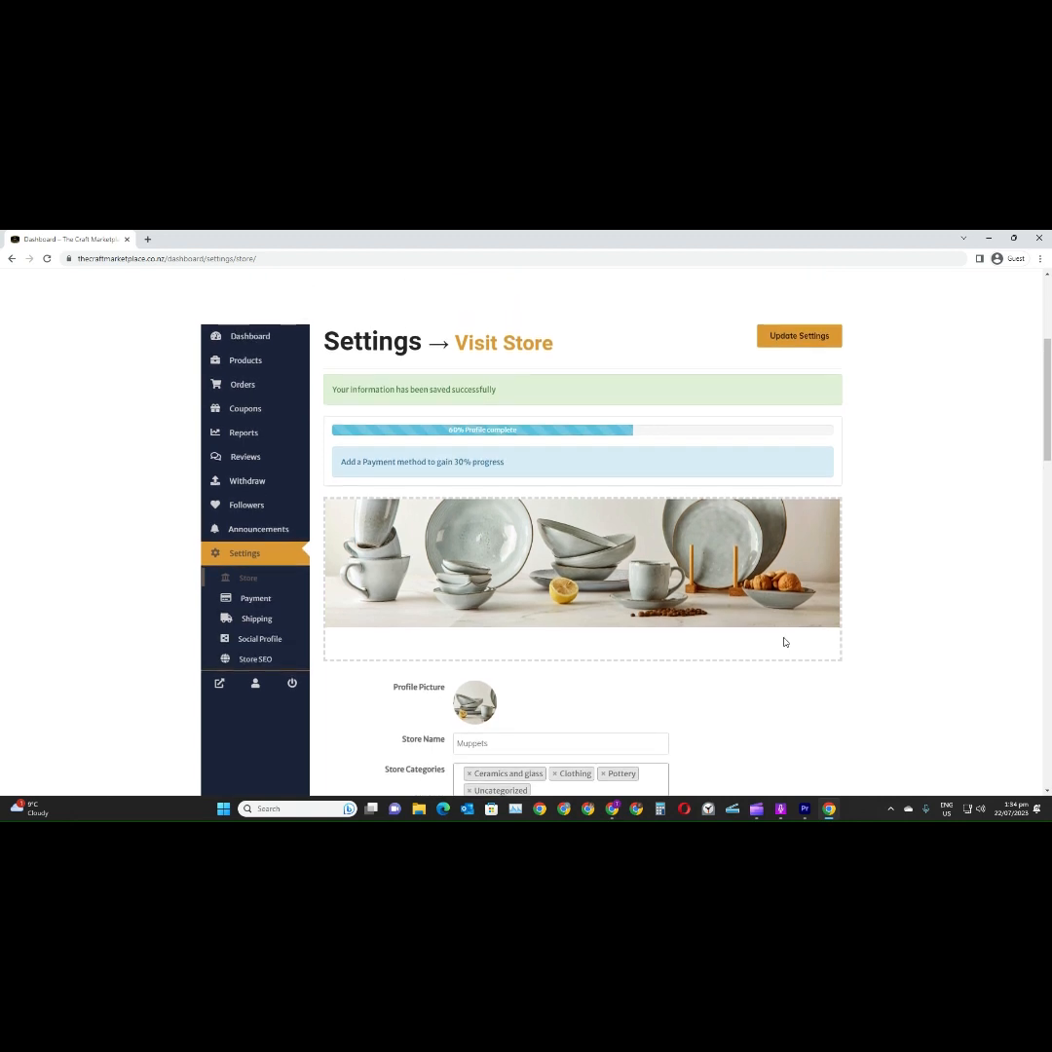
scroll(784, 641, "up", 1)
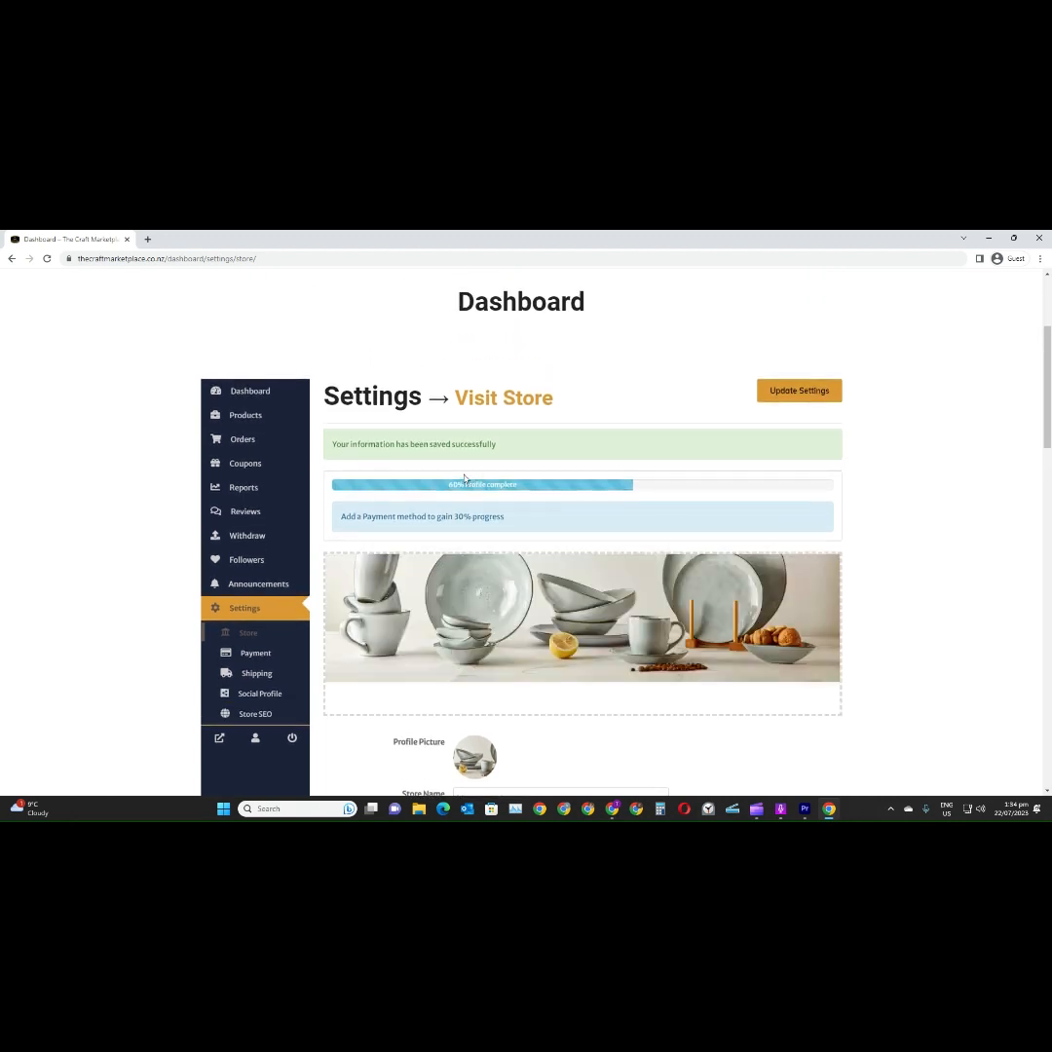
Open the store's payment settings and start adding a bank account as a payment method
left_click(256, 654)
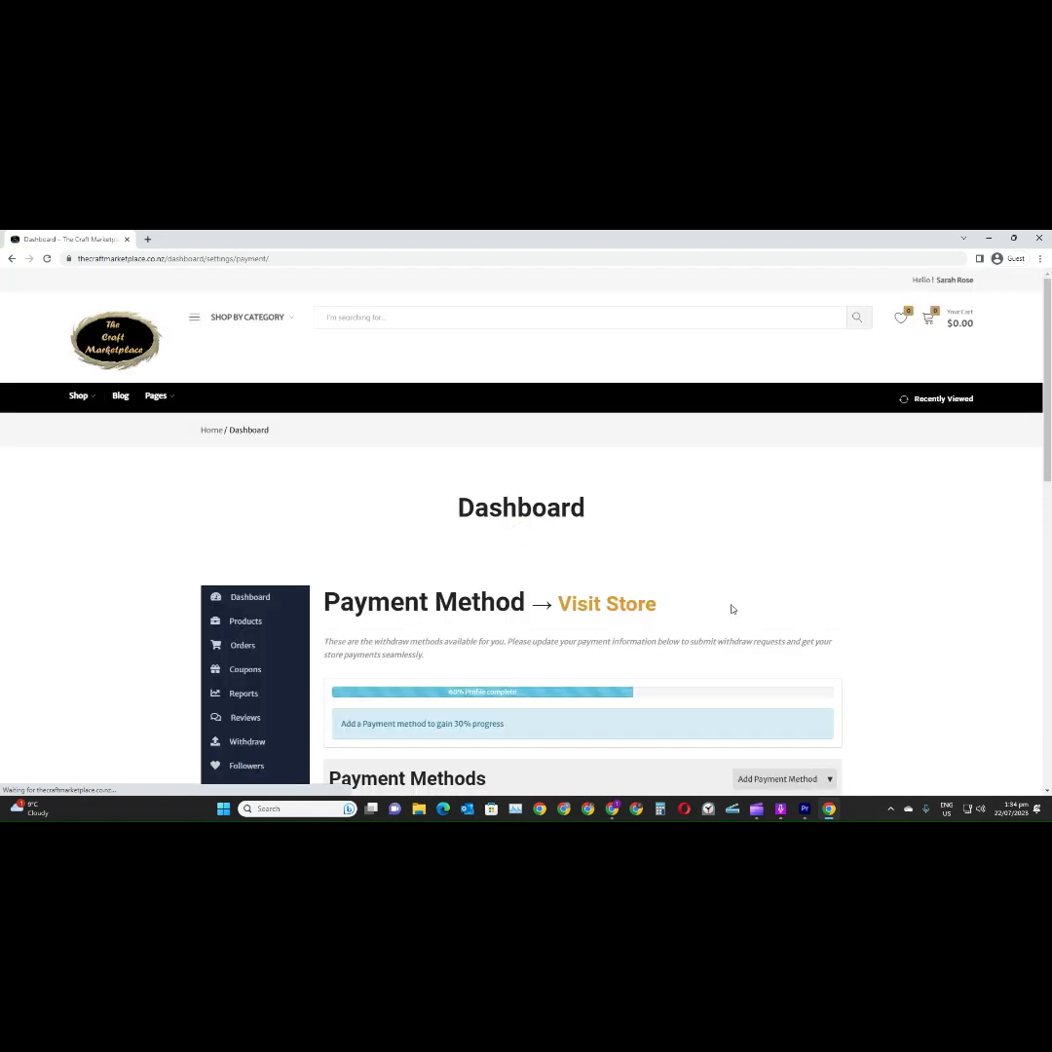
scroll(720, 591, "down", 3)
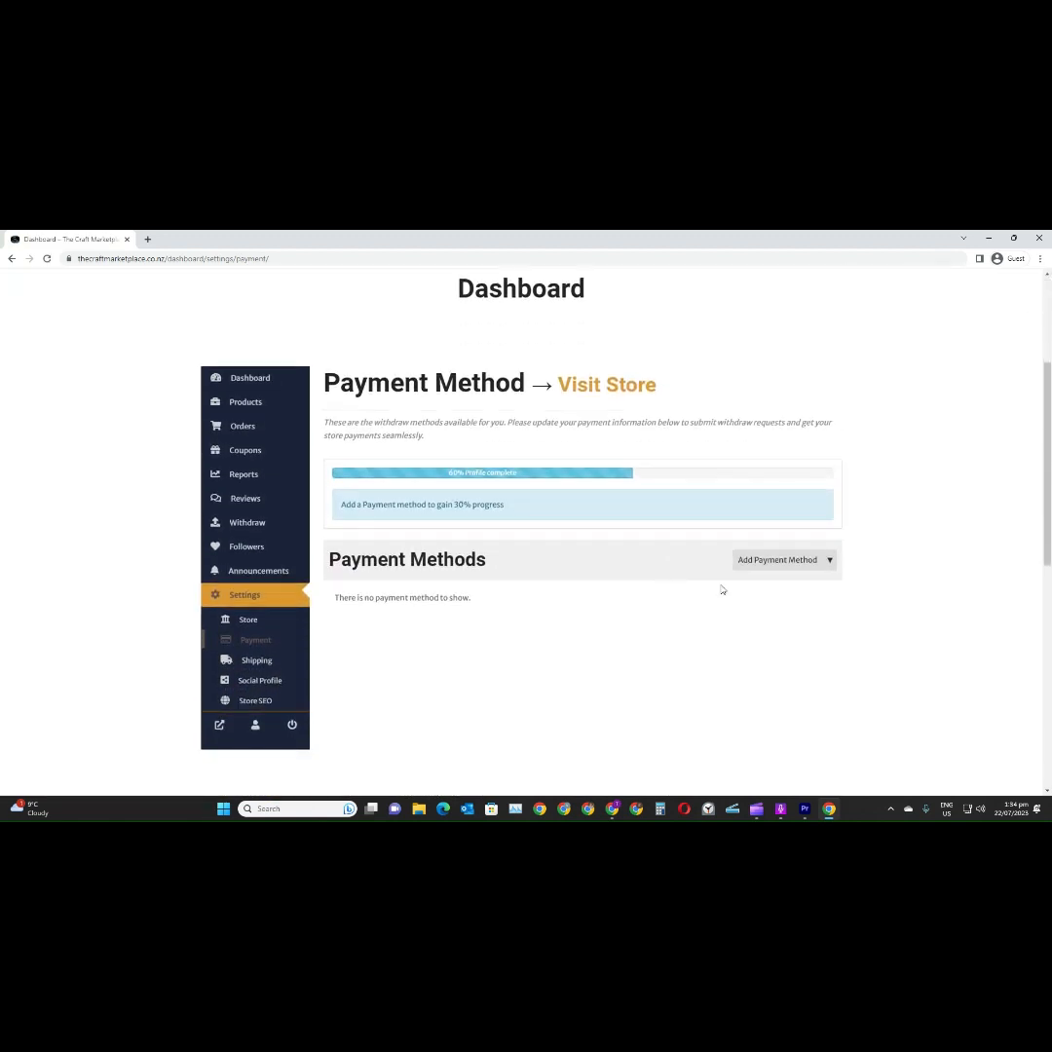
left_click(770, 560)
left_click(764, 590)
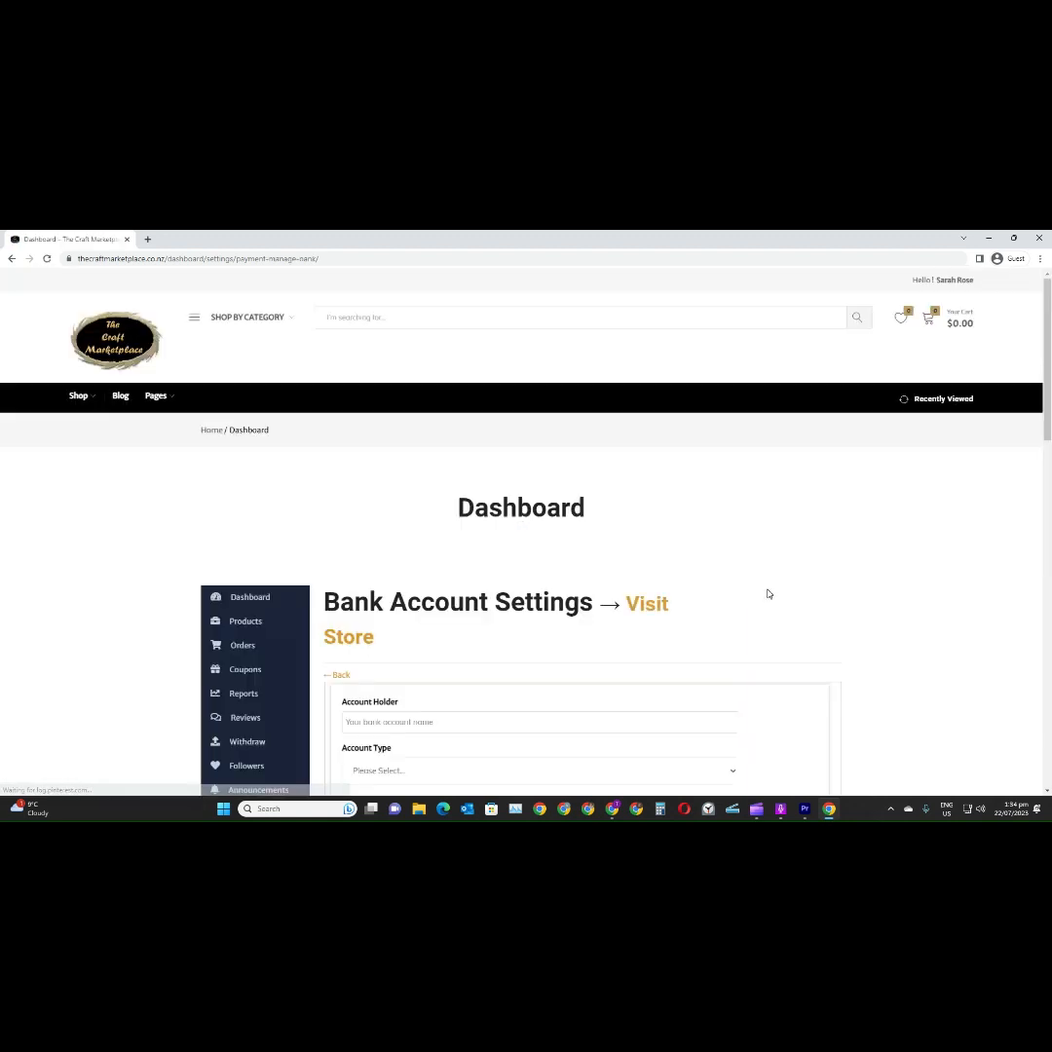
Examine the bank account form's fields from account holder and number through bank address, IBAN and Swift code
scroll(762, 593, "down", 2)
scroll(759, 593, "down", 2)
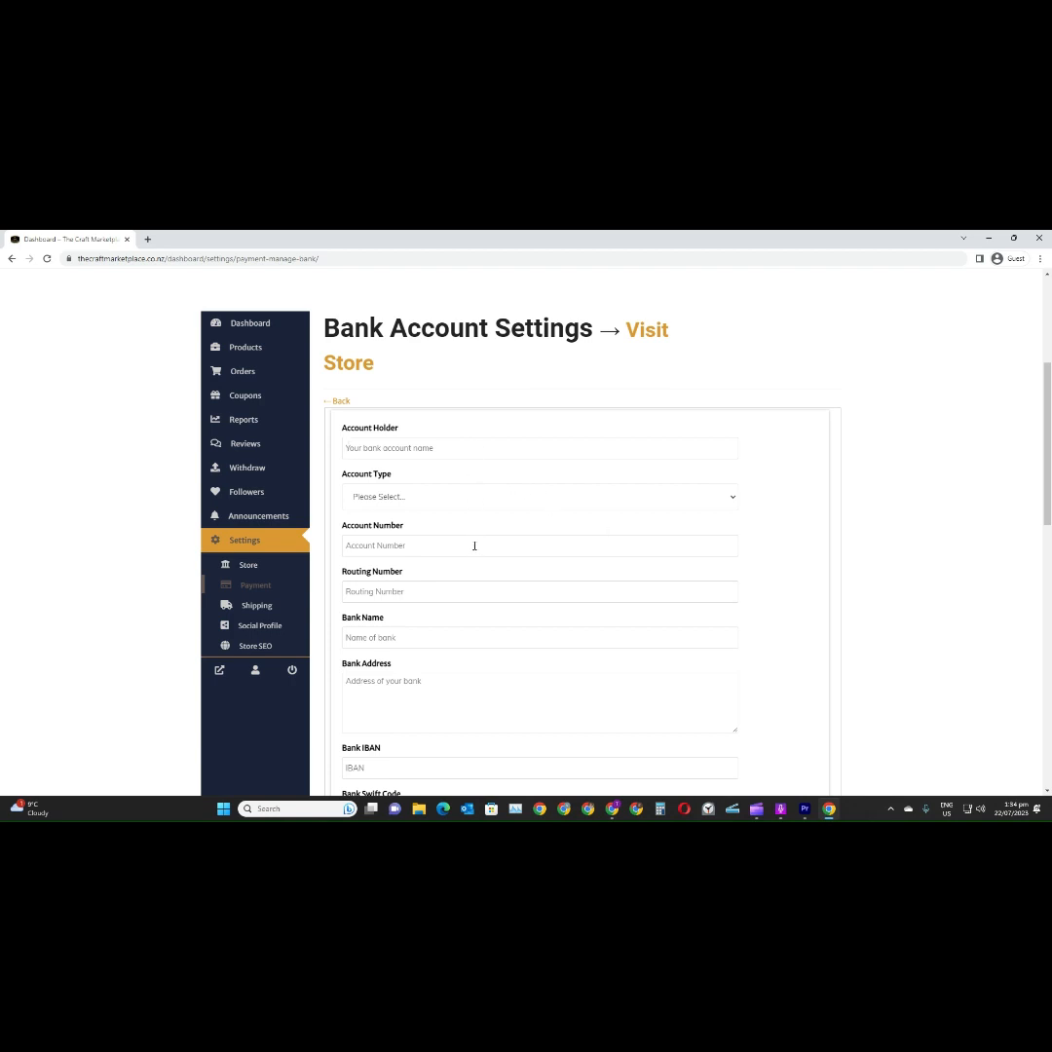
left_click(474, 591)
scroll(473, 619, "down", 2)
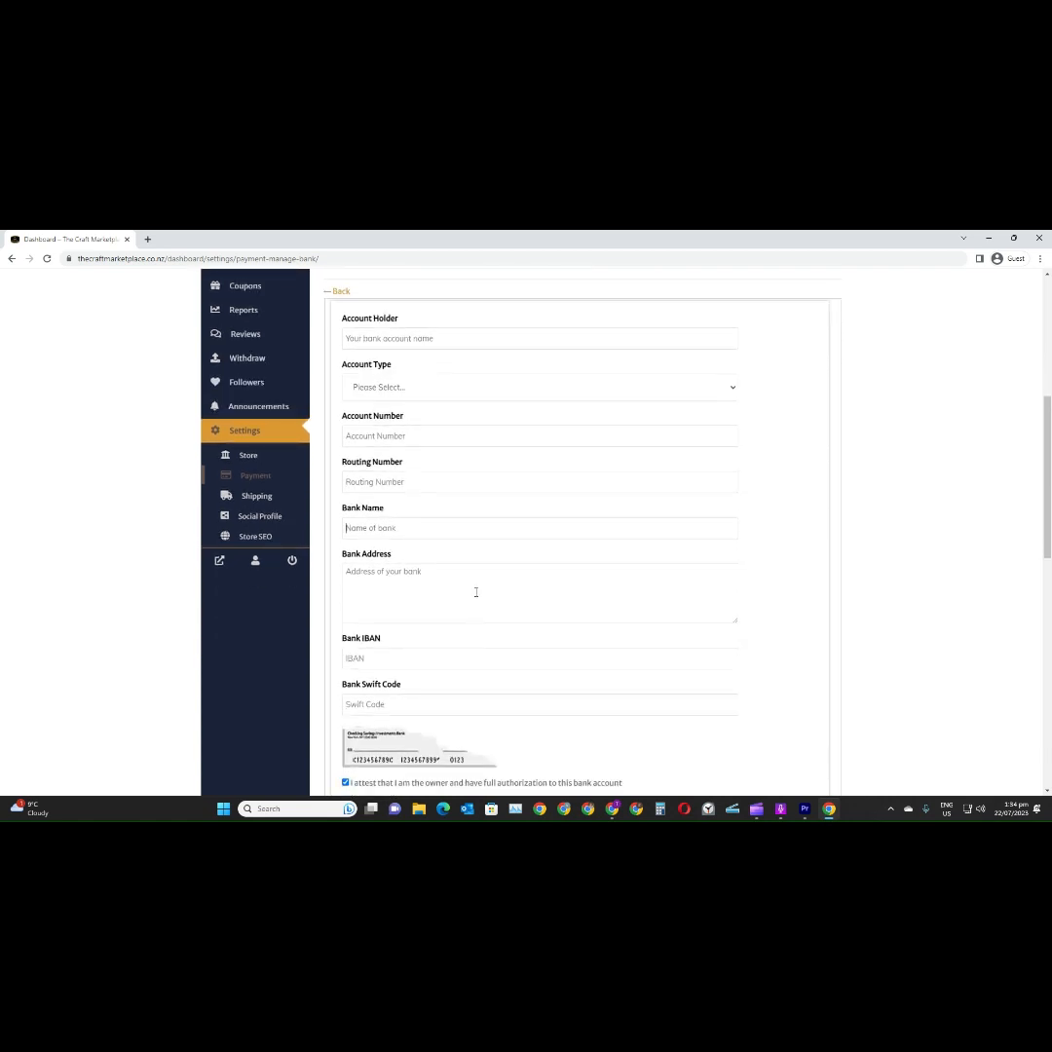
scroll(475, 601, "down", 1)
left_click(466, 649)
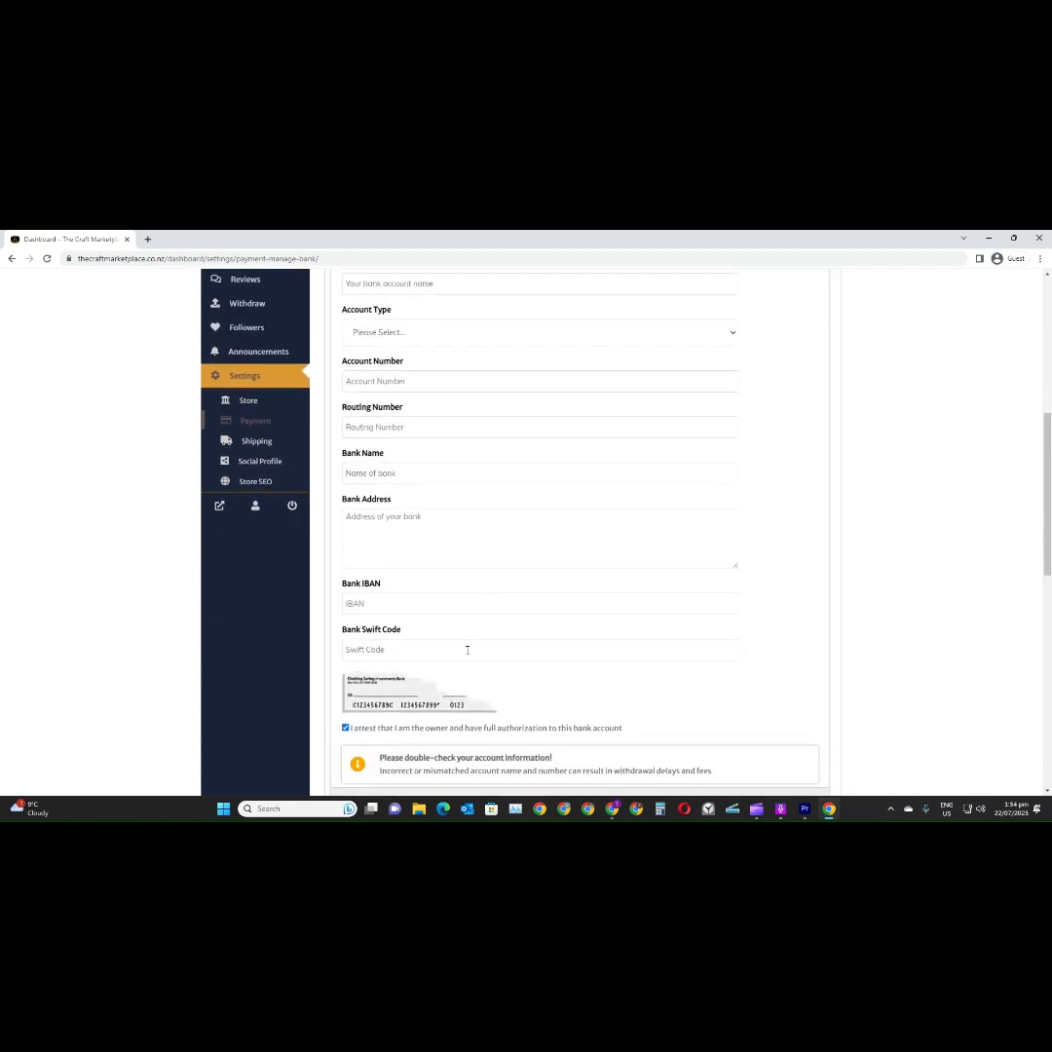
Cancel adding the bank account and return to the payment methods overview
scroll(468, 650, "down", 3)
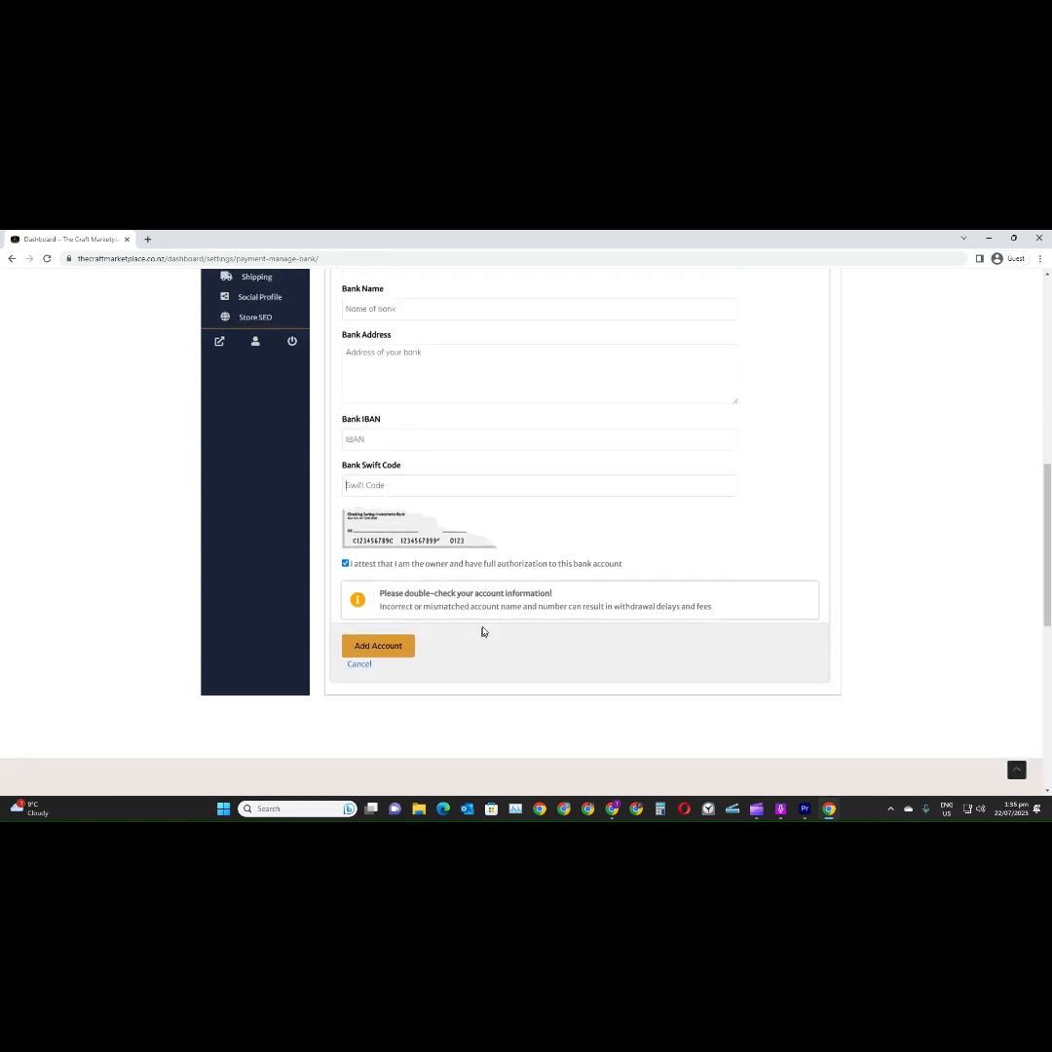
left_click(360, 667)
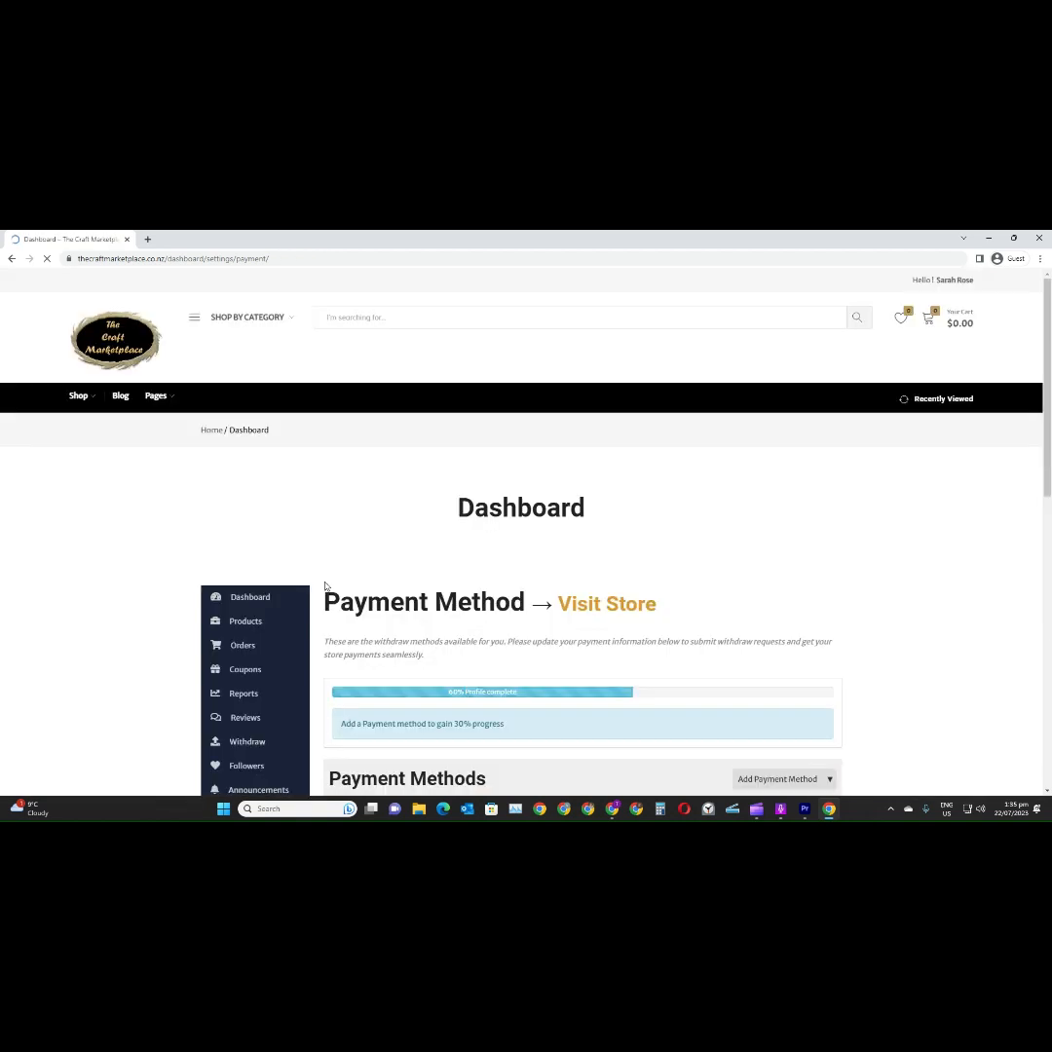
scroll(332, 584, "down", 3)
scroll(332, 584, "down", 2)
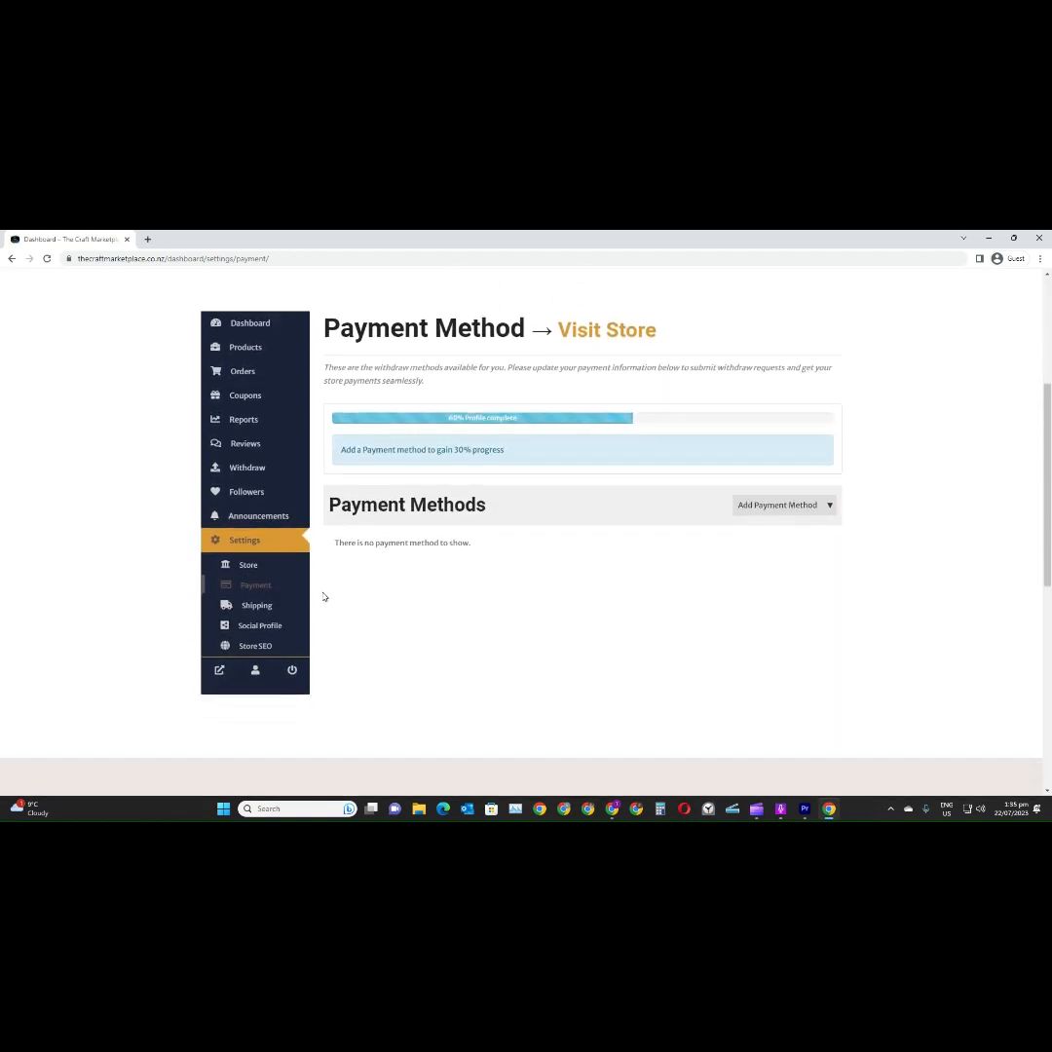
Open the social profile settings and examine the link fields from Facebook and Pinterest to Youtube and Flickr
left_click(273, 633)
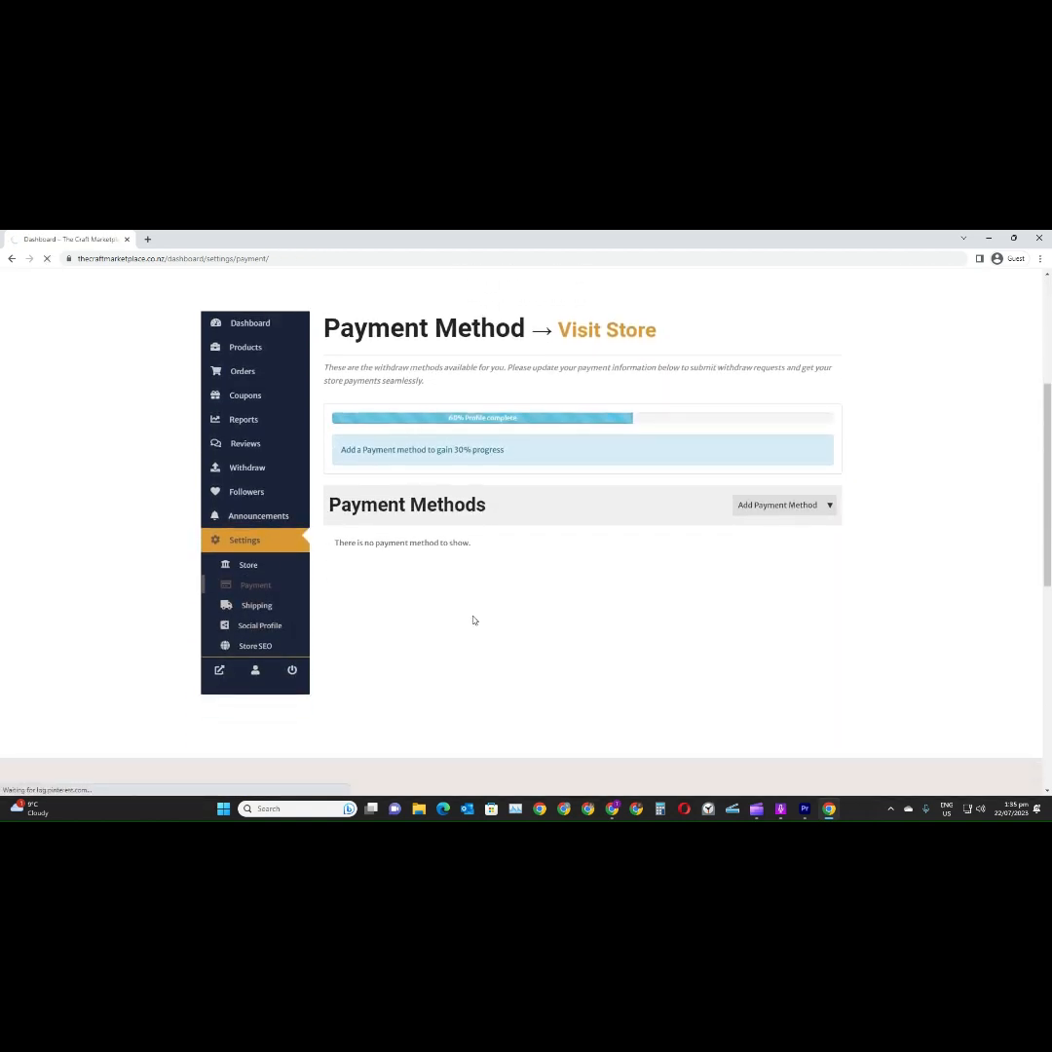
scroll(478, 614, "down", 5)
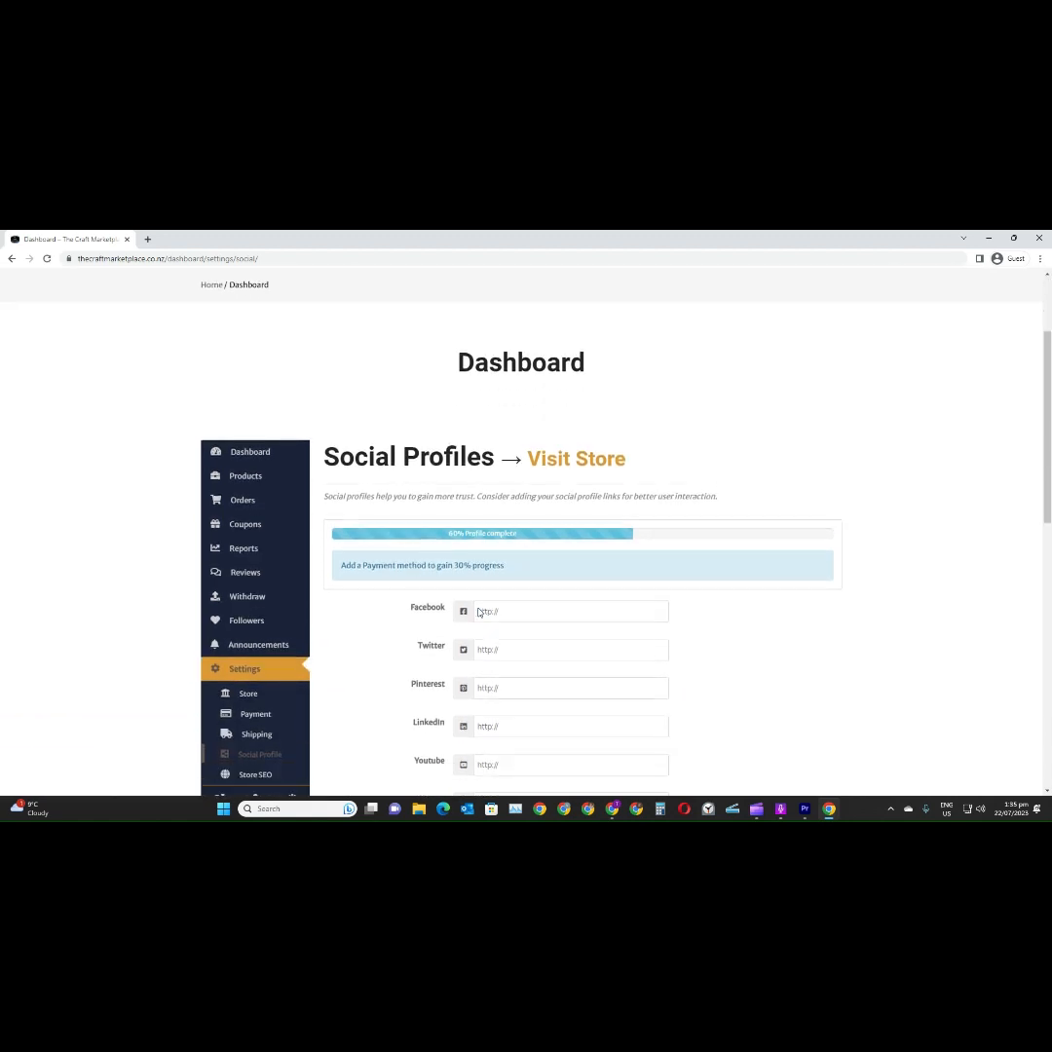
left_click(559, 481)
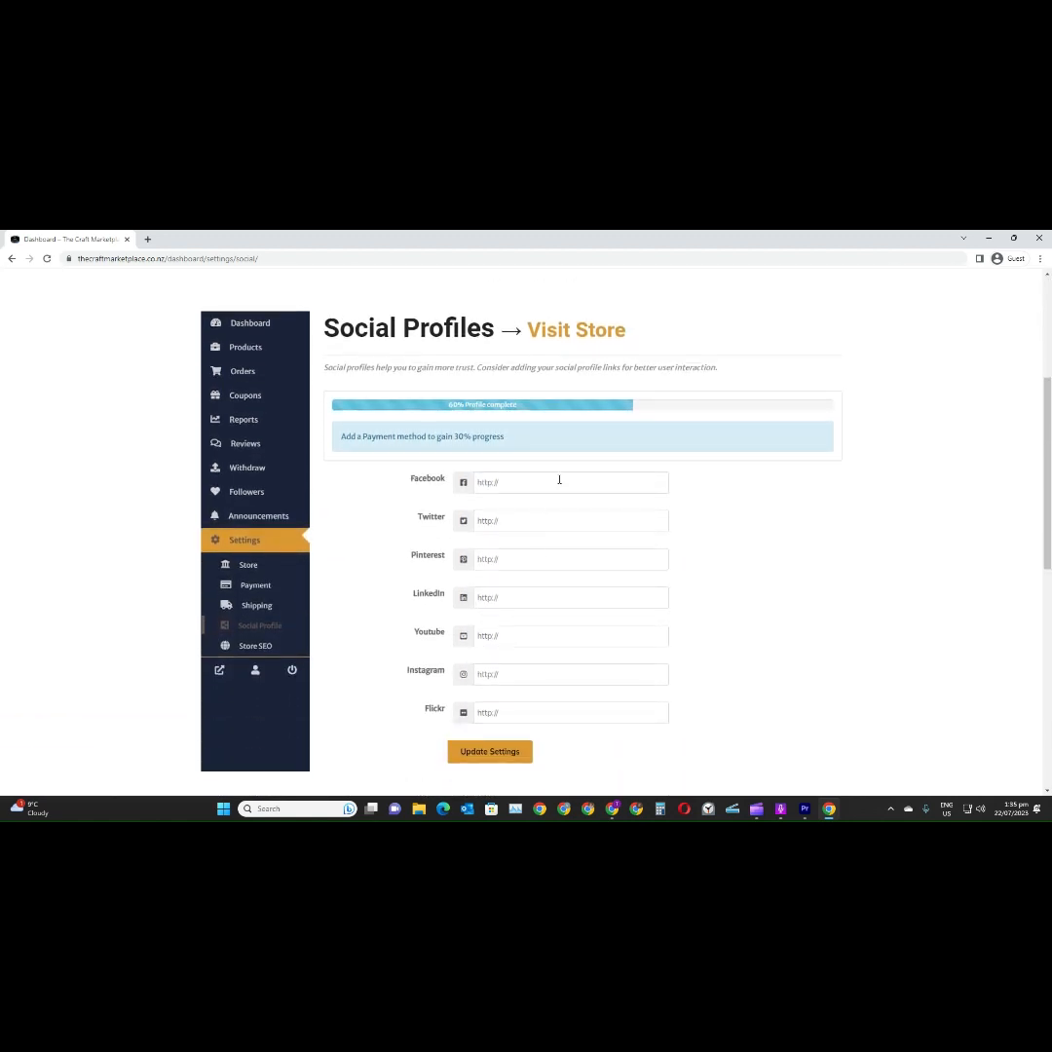
left_click(531, 561)
left_click(531, 633)
left_click(529, 712)
Open the store's SEO settings and enter "Handmade Pottery" as the SEO title
left_click(259, 649)
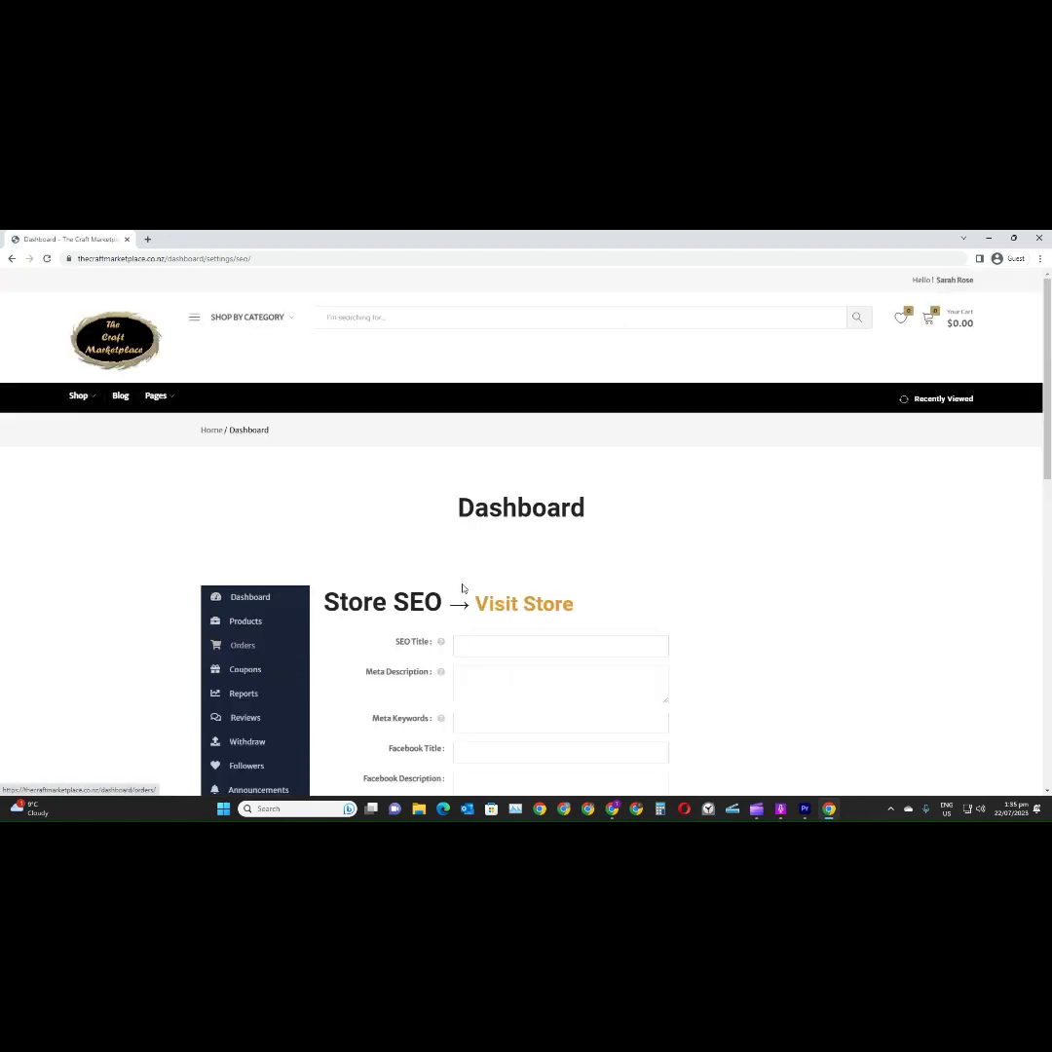
scroll(490, 565, "down", 4)
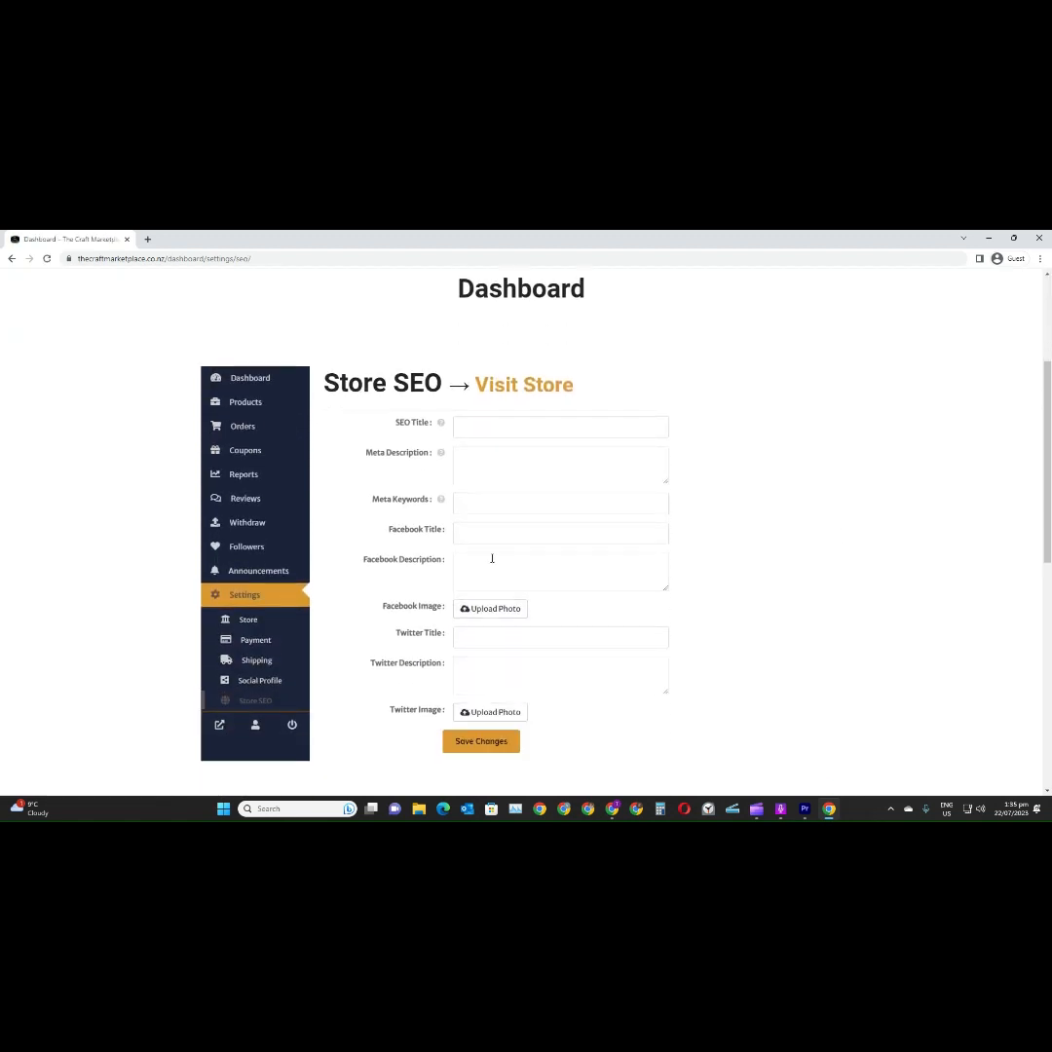
left_click(573, 429)
type("Handmade Pottery")
Enter "New Zealands finest handmade pottery" as the store's meta description
key("Tab")
type("New Zealands finest handmade pottery")
Set the meta keywords to "Handmade, gifts, pottery, new zealand crafts"
left_click(588, 504)
type("Handmade, g")
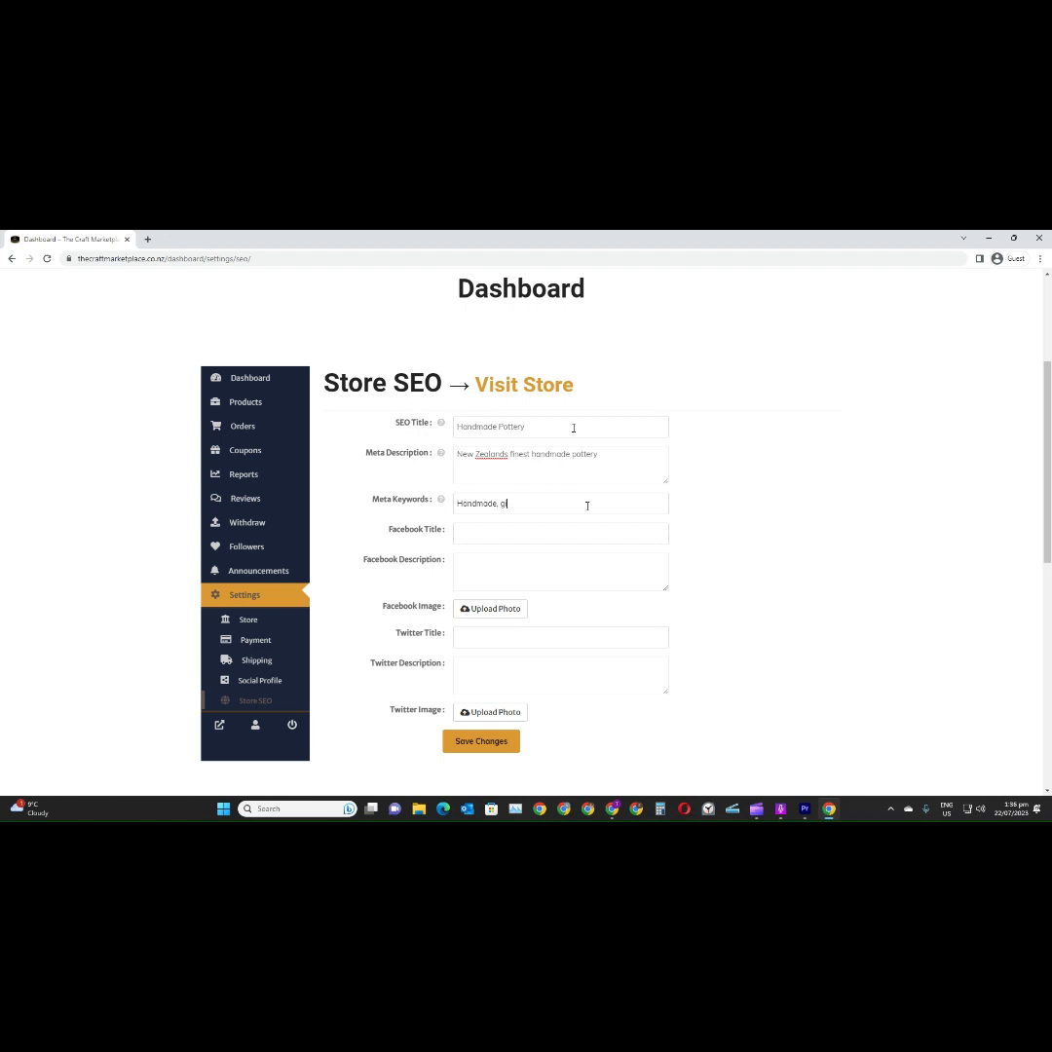
type("ifts, pottery, new zealand crafts")
Copy the SEO title and meta description into the Facebook title and Facebook description
left_click(585, 535)
left_click_drag(529, 426, 402, 432)
key("ctrl+c")
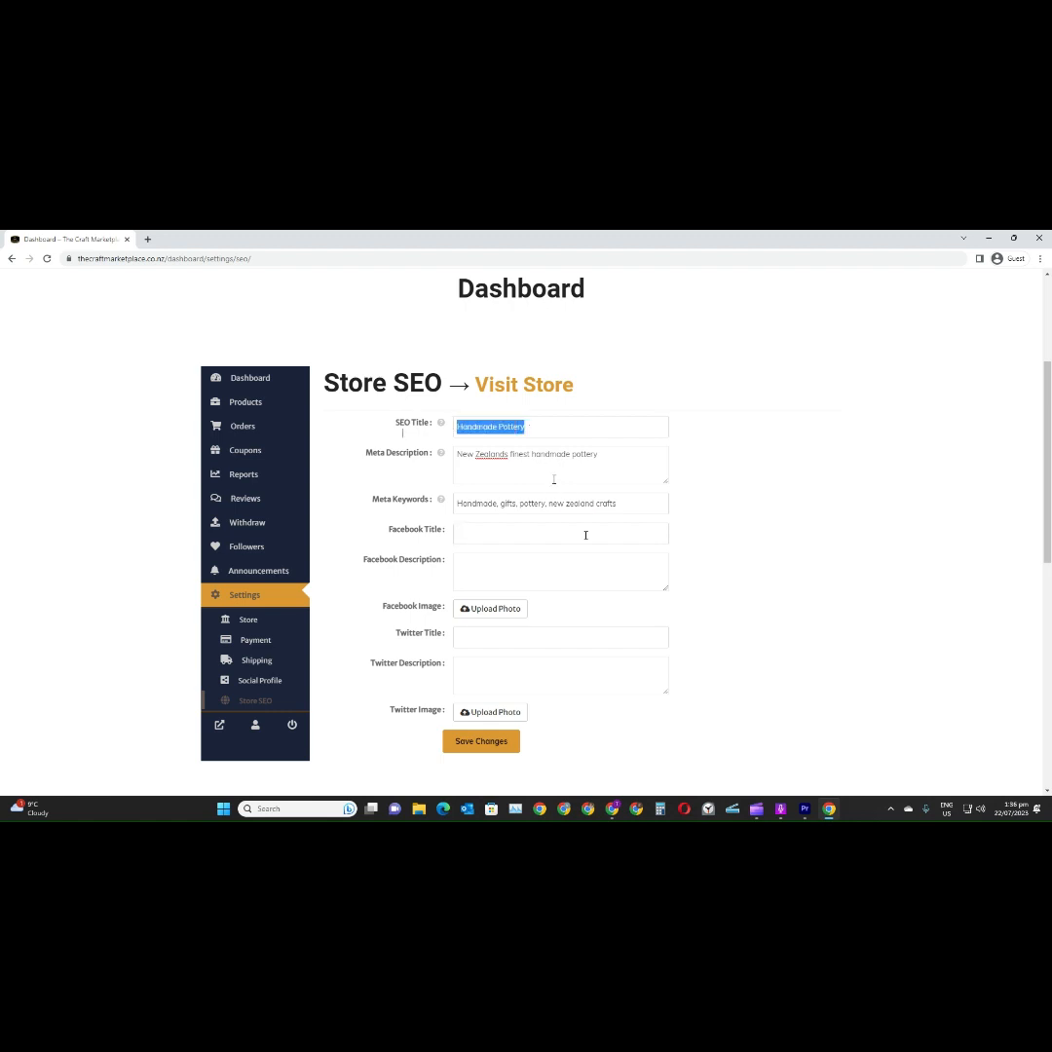
left_click(465, 537)
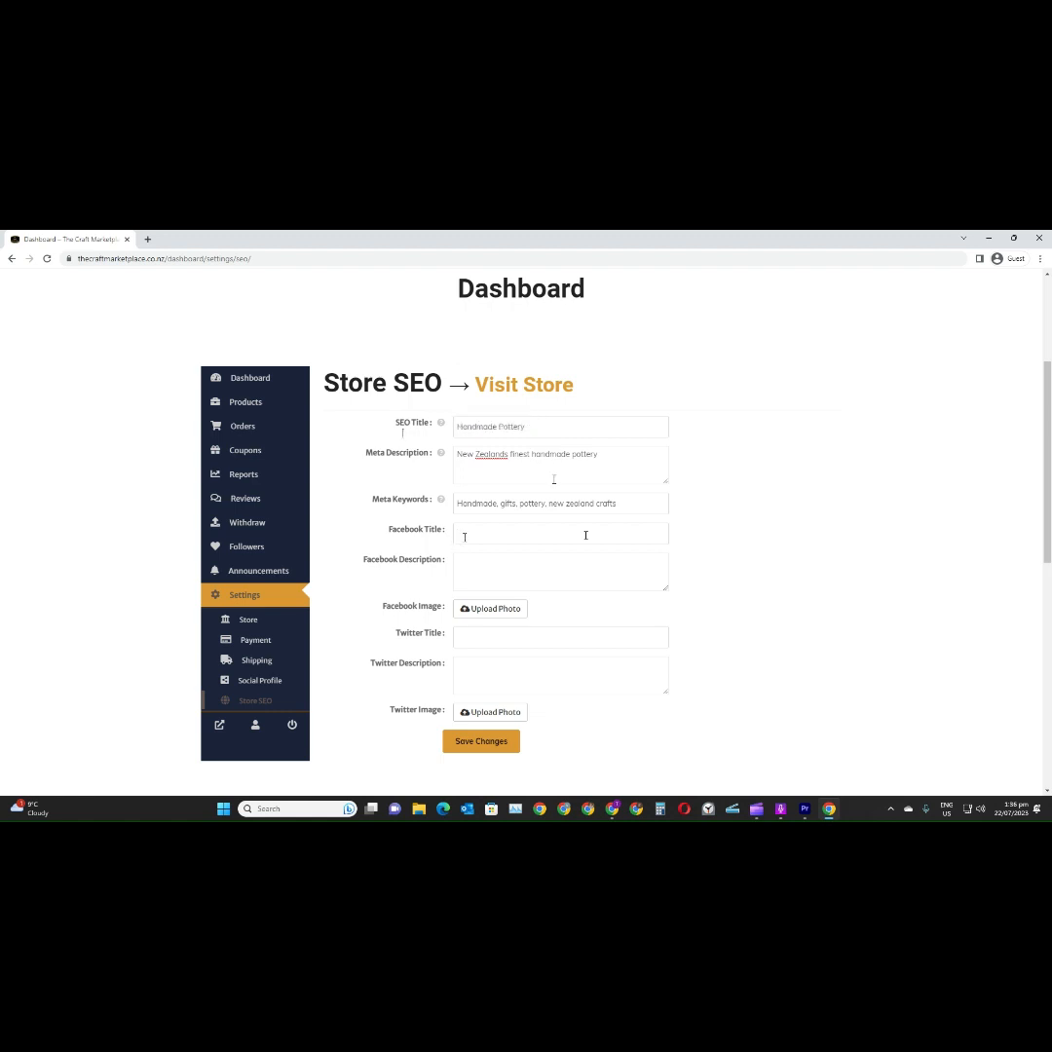
key("ctrl+v")
left_click_drag(616, 462, 434, 459)
key("ctrl+c")
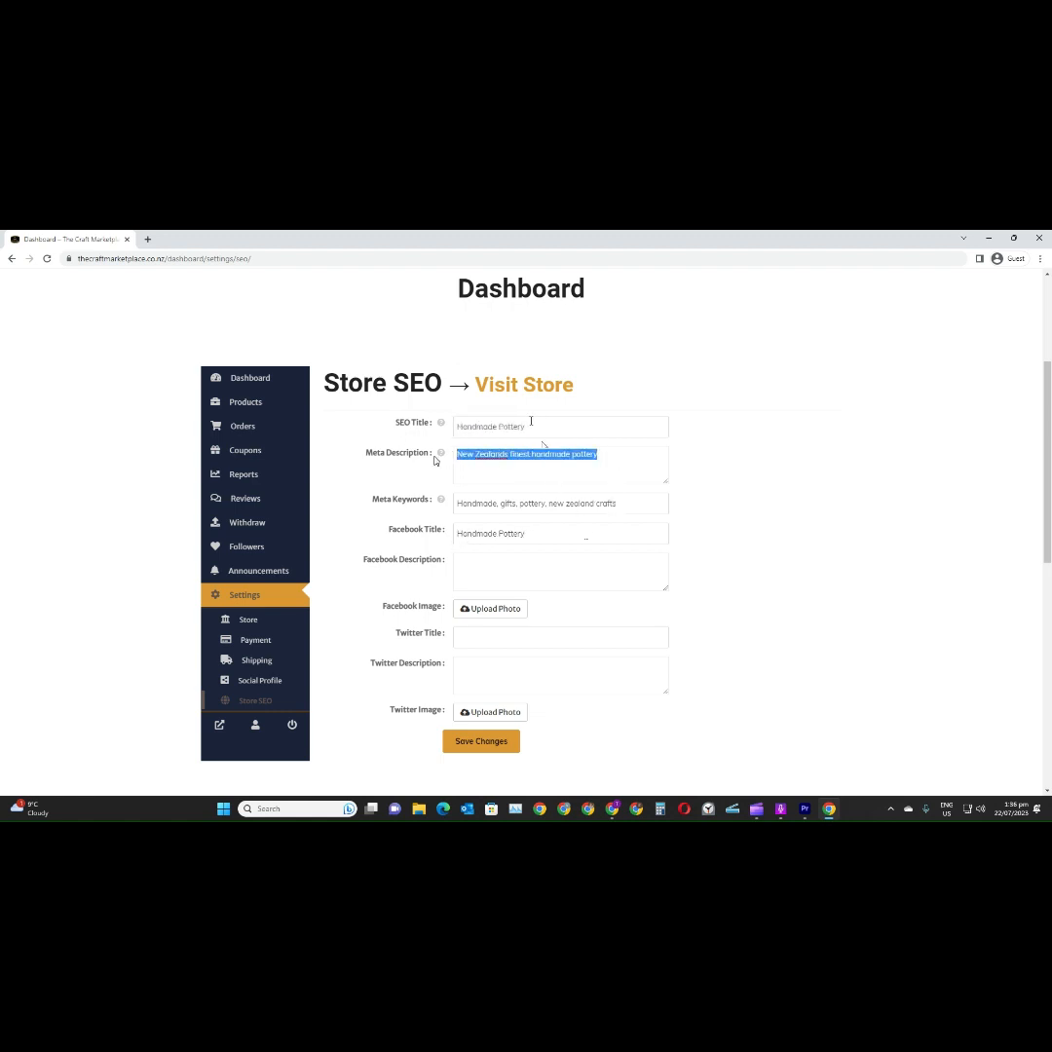
left_click(495, 571)
key("ctrl+v")
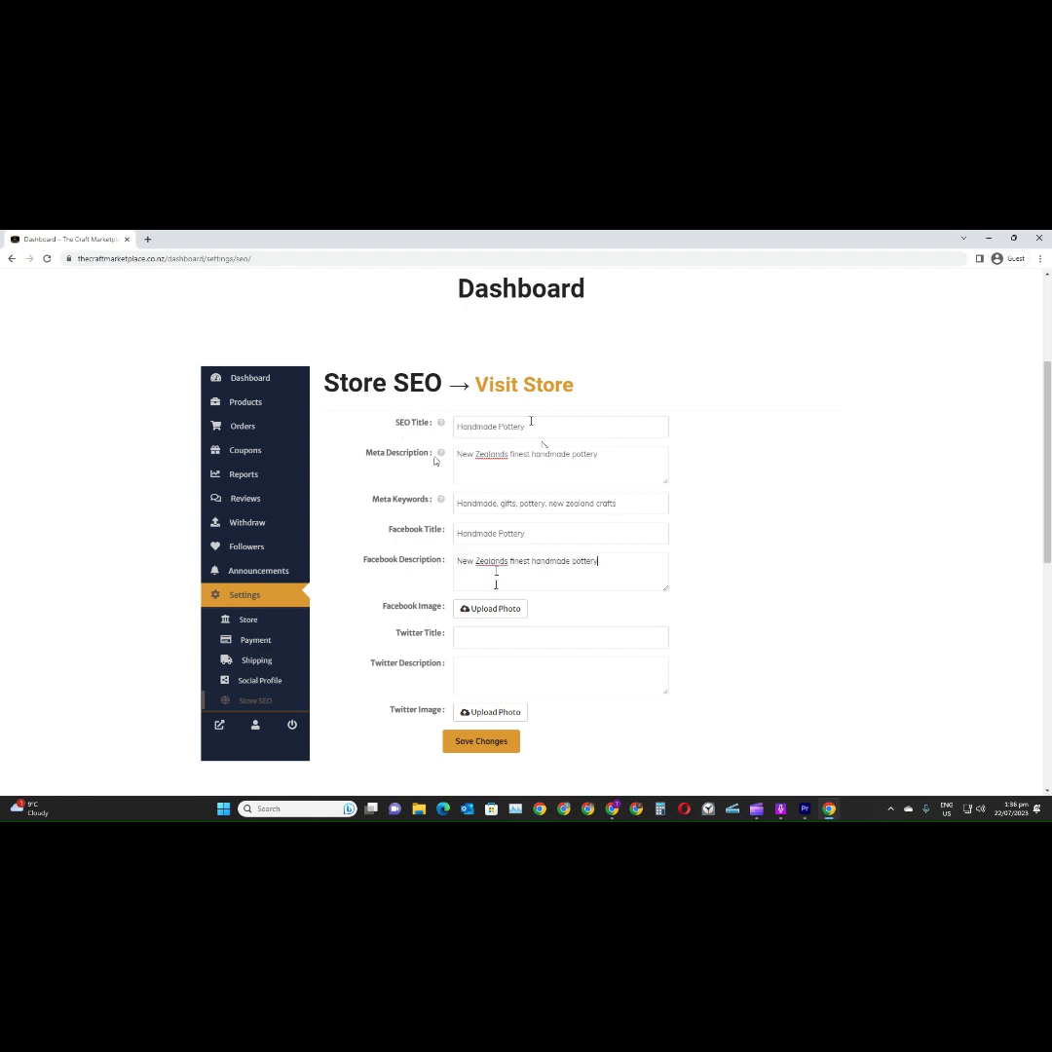
Set the Facebook image to cropped-ceramic_catagory_banner-1.jpg from the media library
left_click(499, 610)
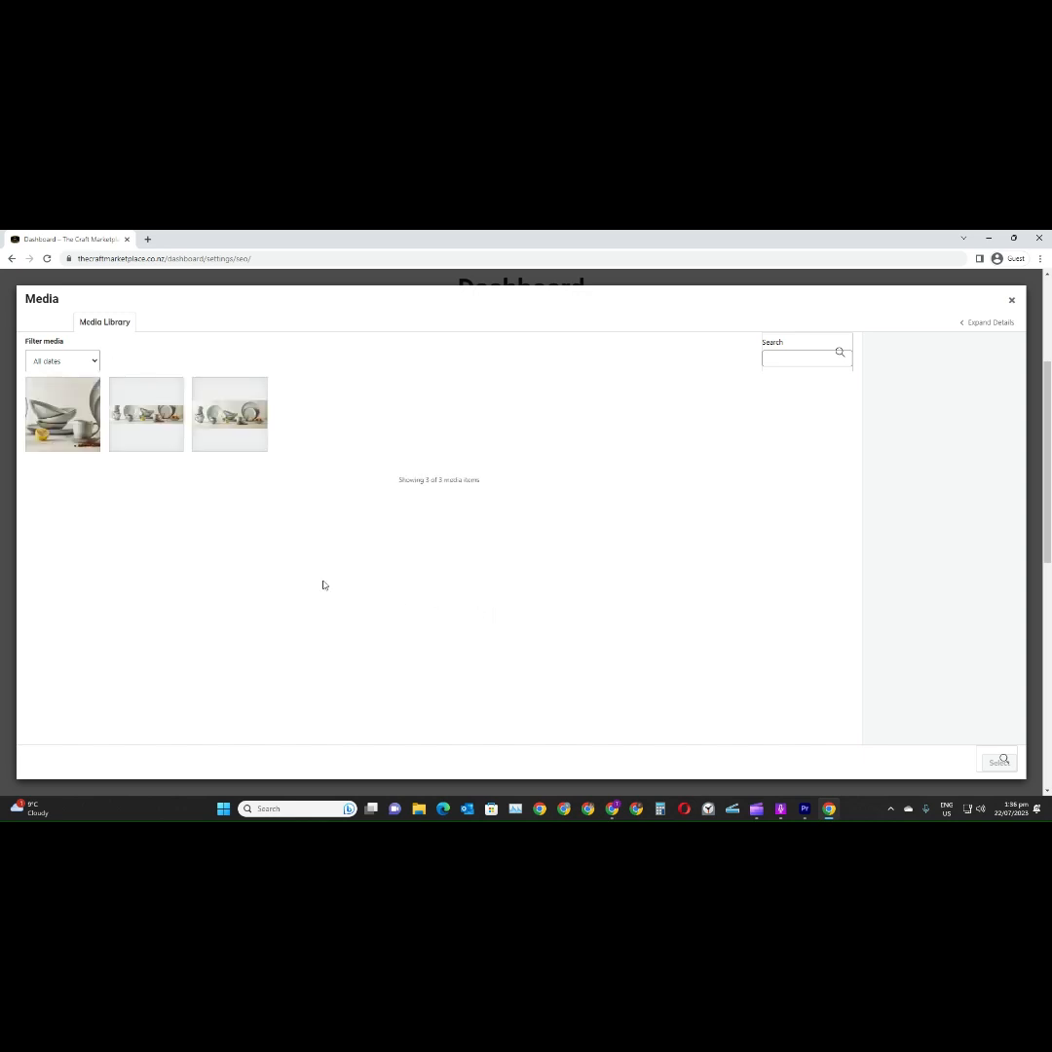
left_click(51, 427)
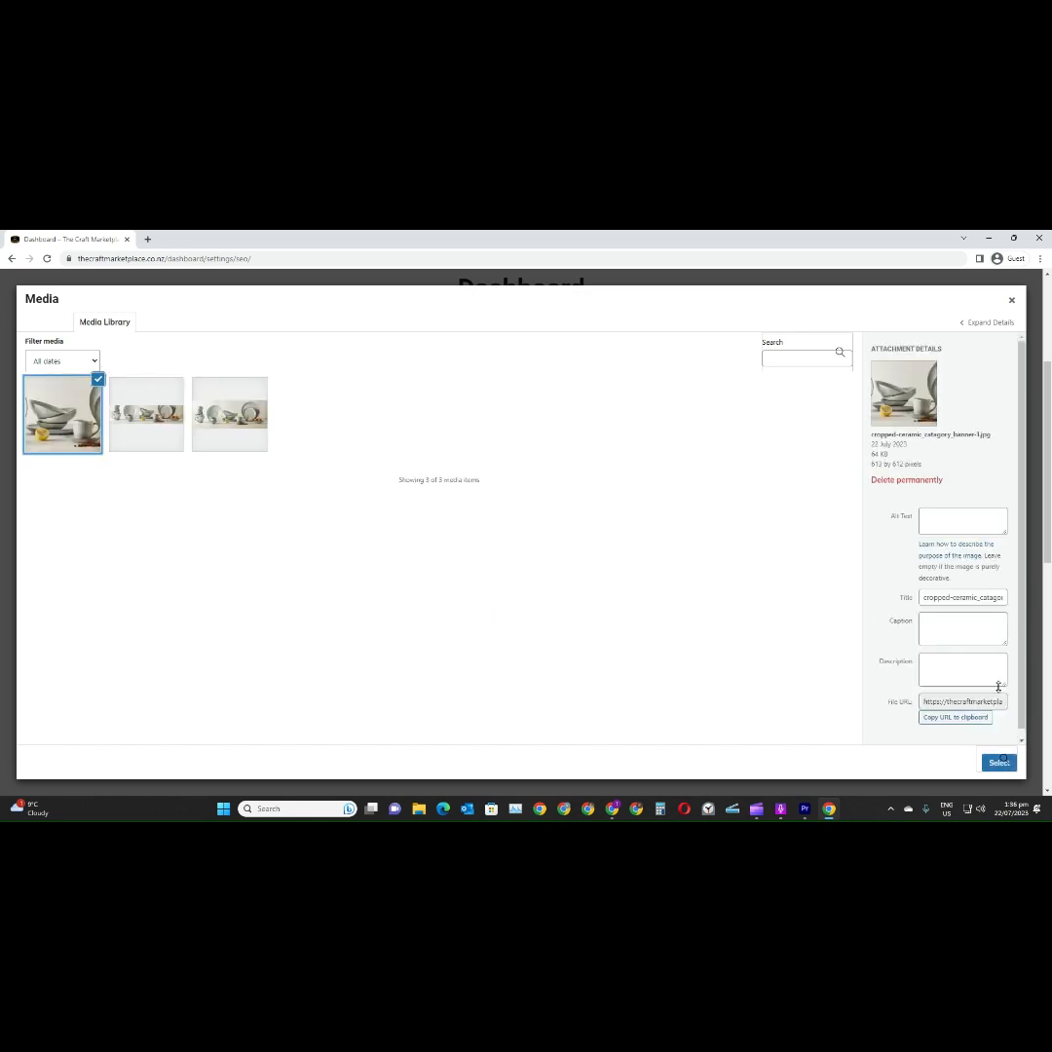
left_click(997, 764)
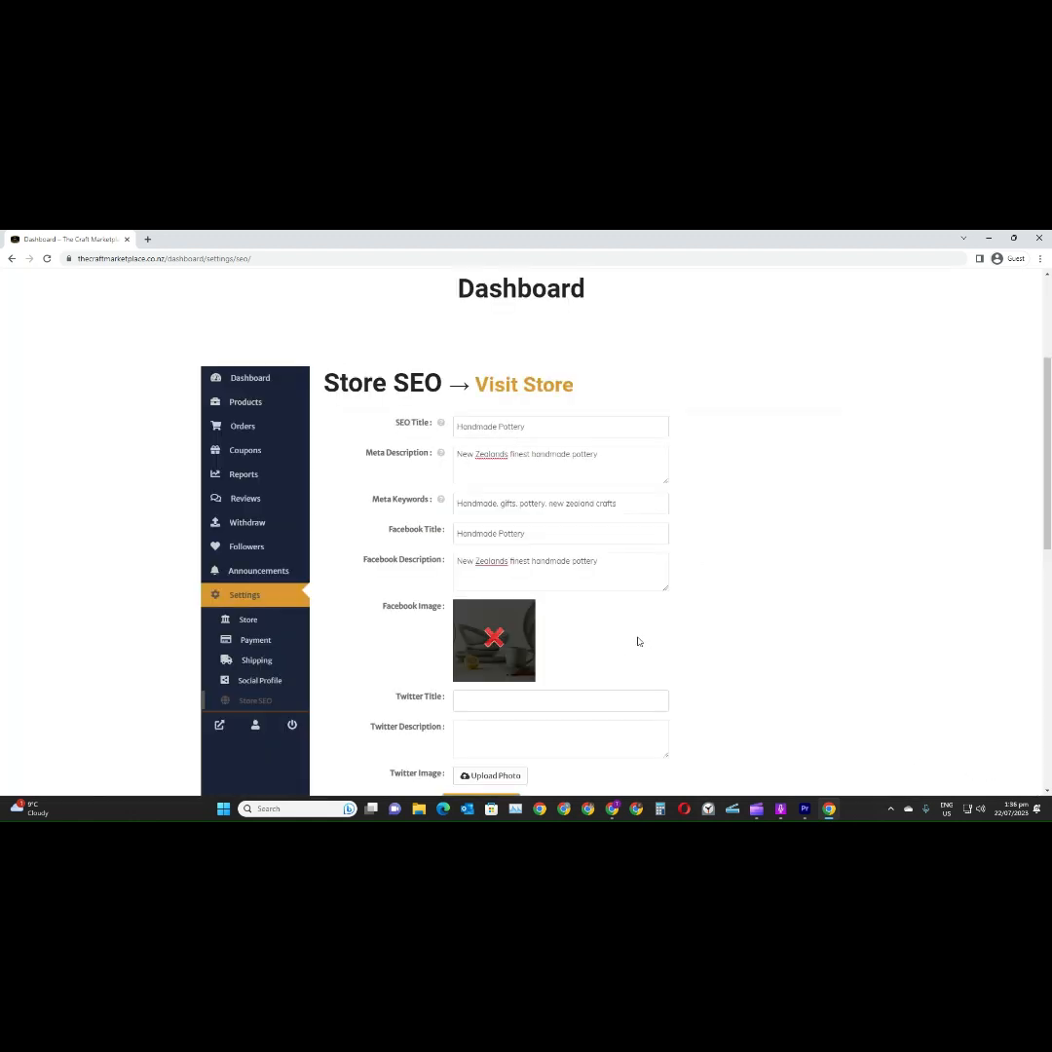
Copy the Facebook title and description into the Twitter title and Twitter description
scroll(643, 635, "down", 3)
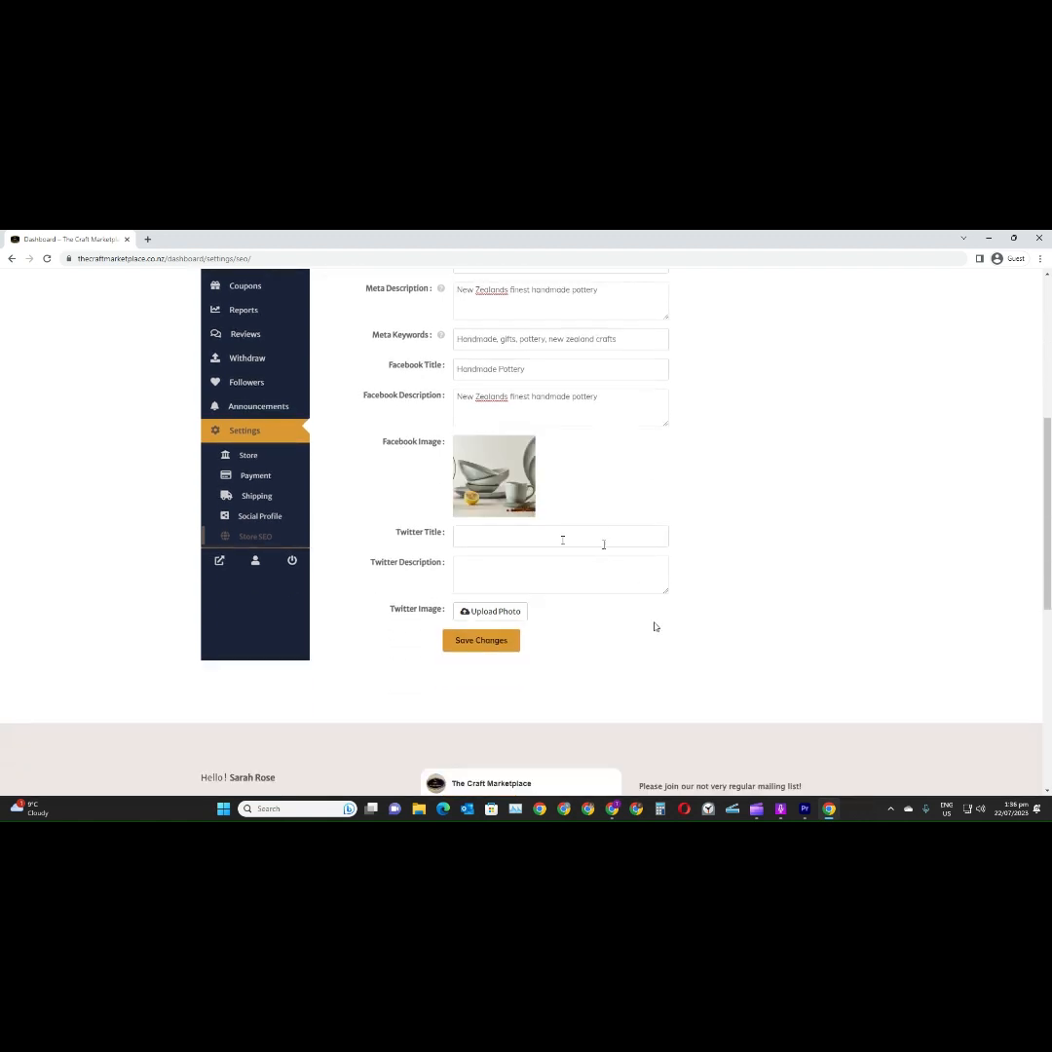
scroll(633, 604, "up", 1)
left_click_drag(531, 426, 422, 422)
key("ctrl+c")
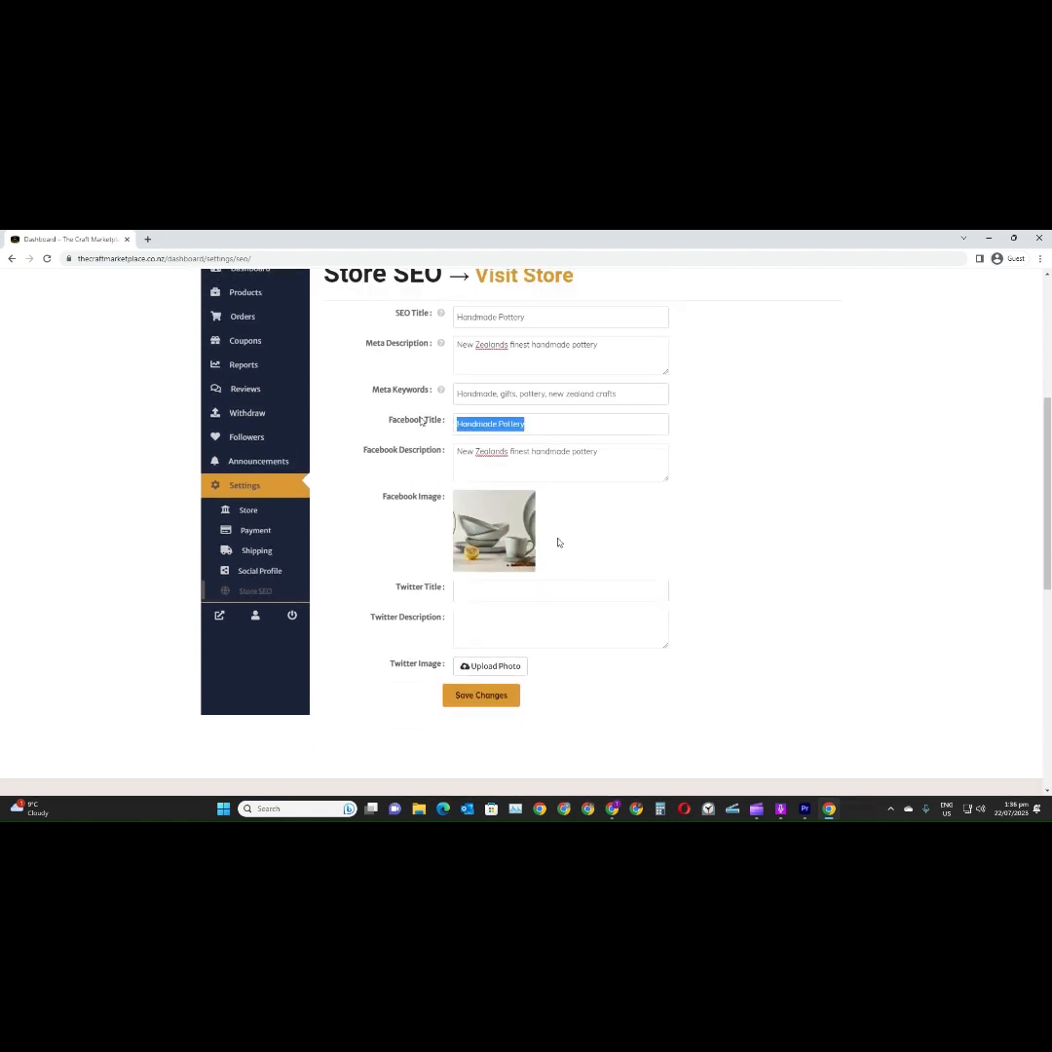
left_click(471, 592)
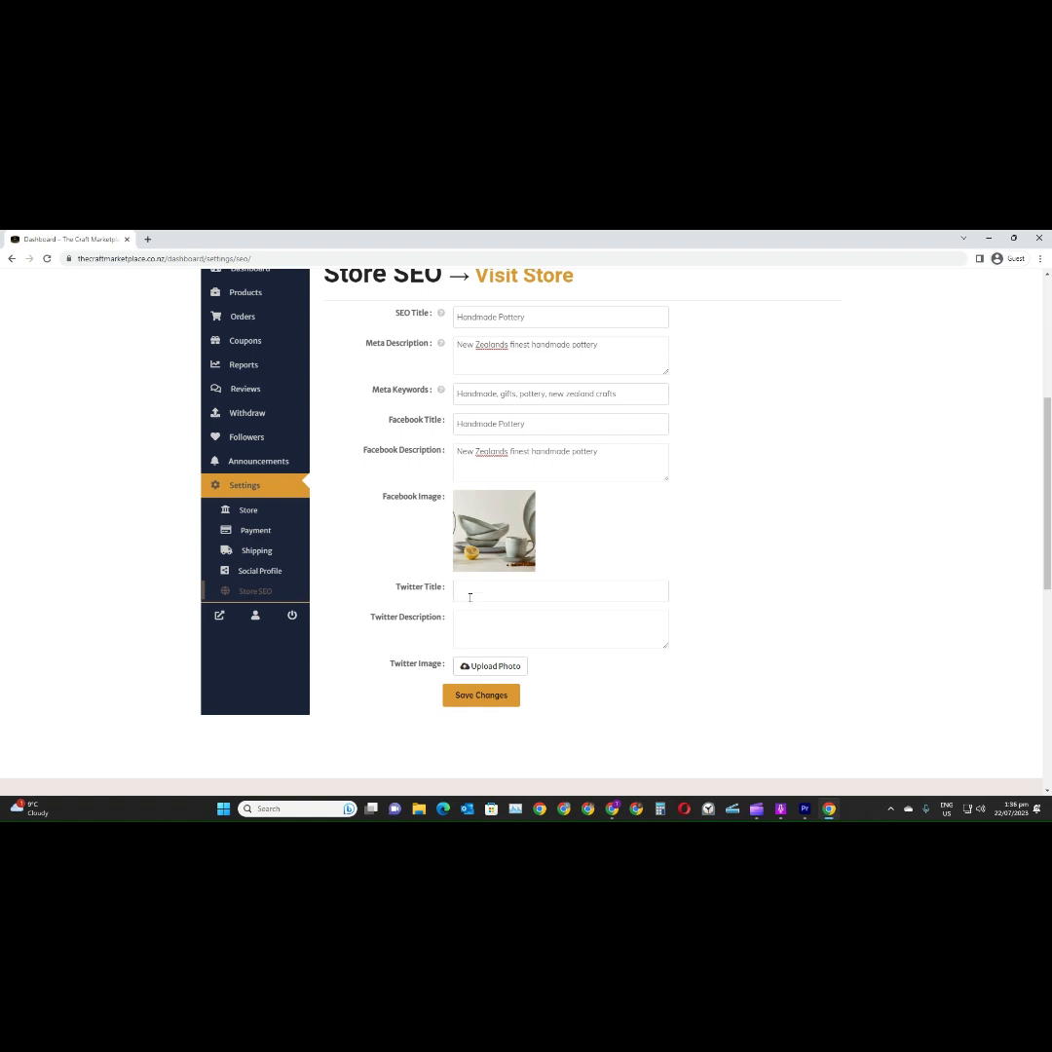
key("ctrl+v")
left_click_drag(600, 452, 434, 455)
key("ctrl+c")
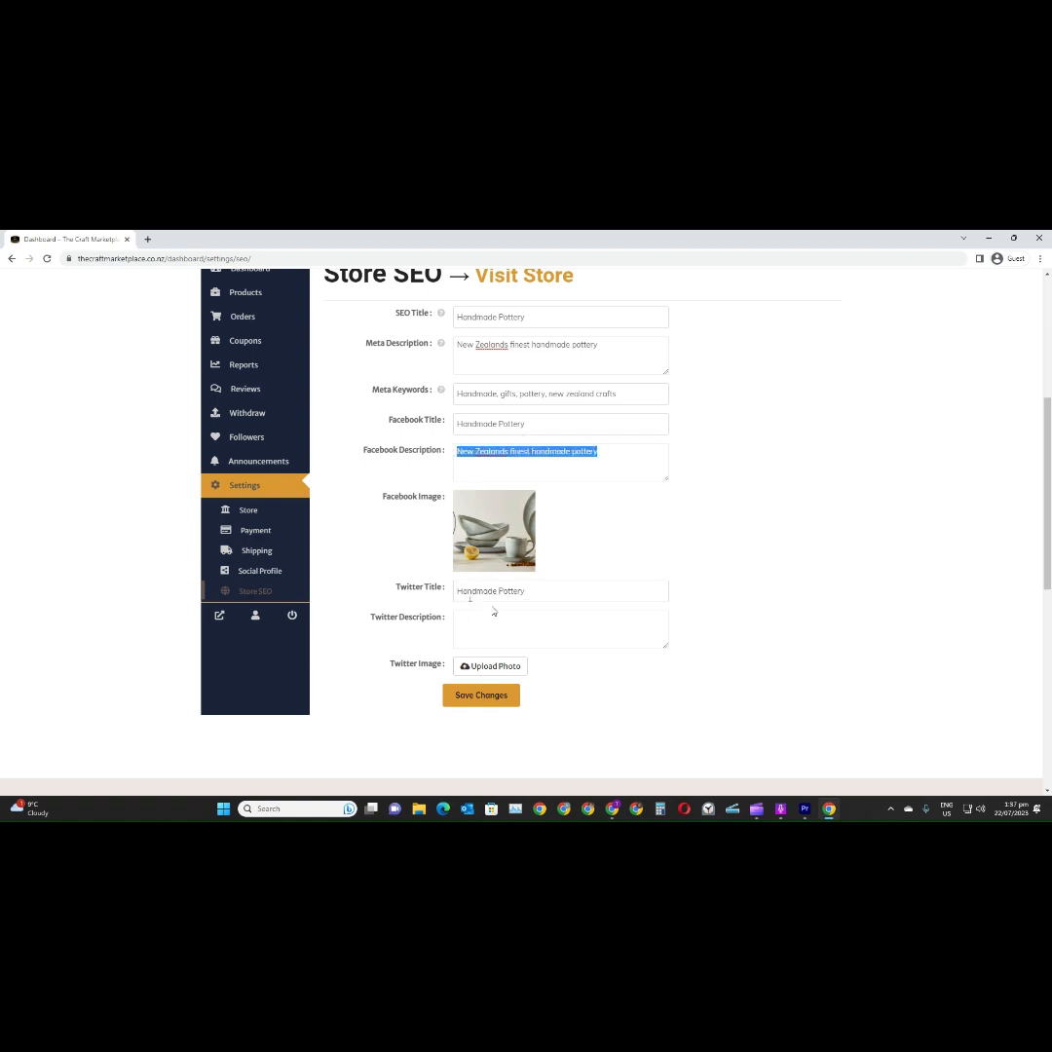
left_click(489, 624)
key("ctrl+v")
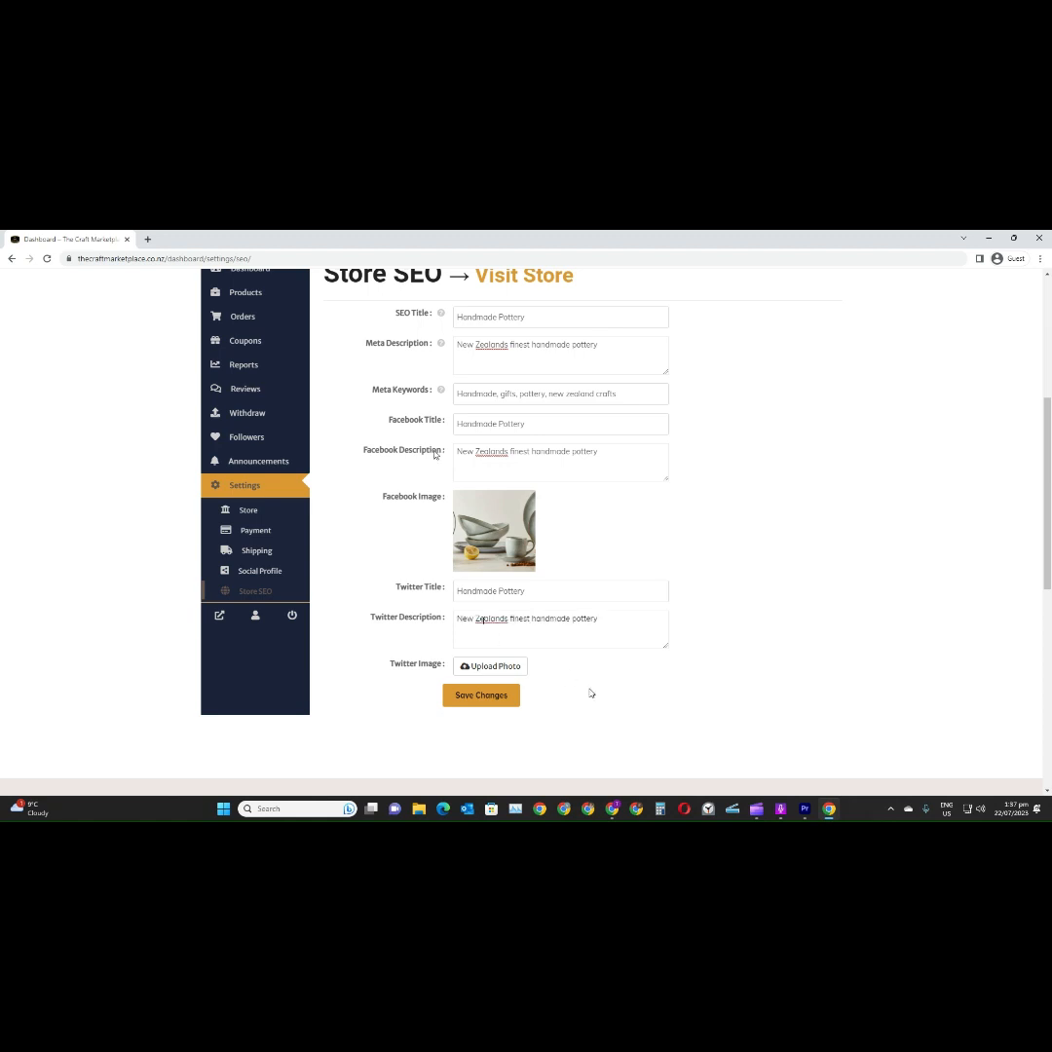
Set the Twitter image to cropped-ceramic_catagory_banner-1.jpg and save the store's SEO changes
left_click(492, 668)
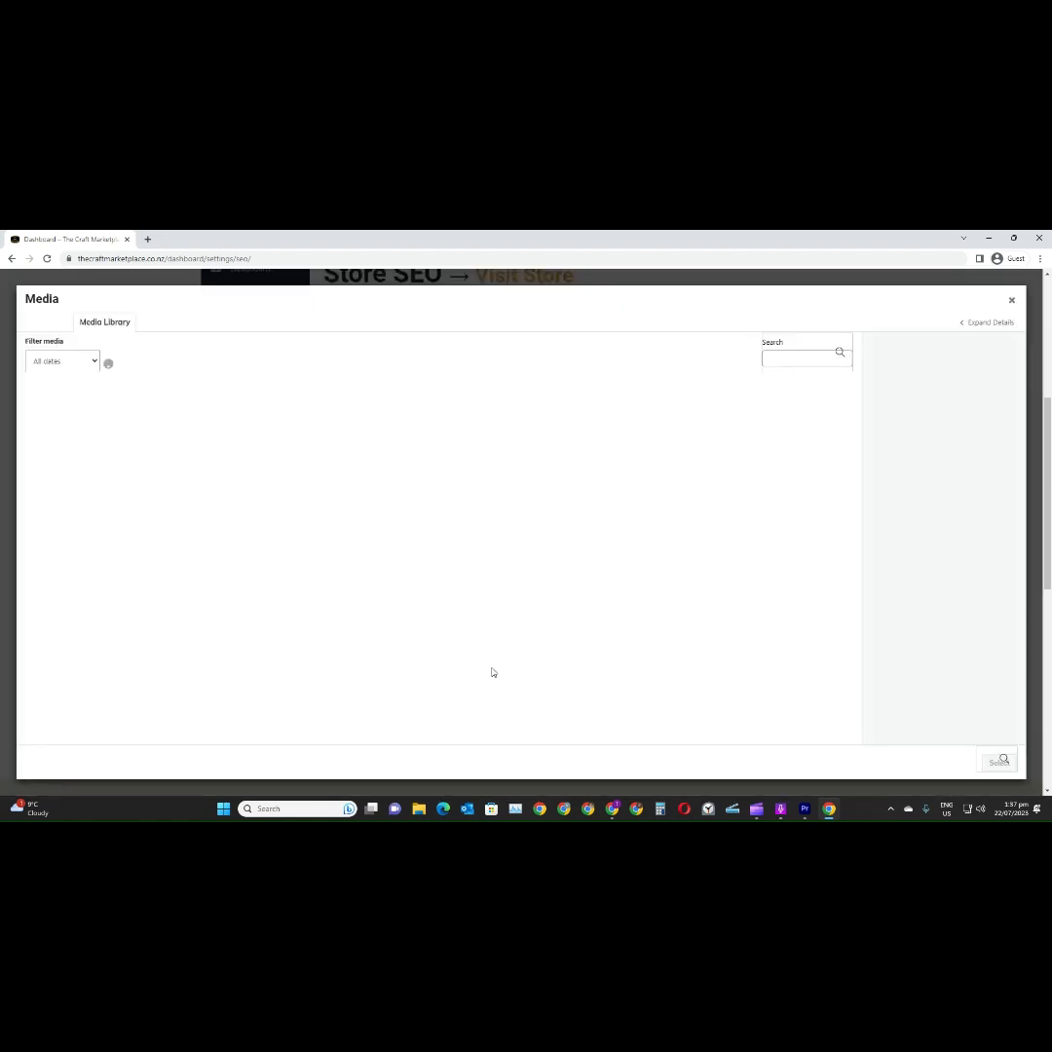
left_click(73, 409)
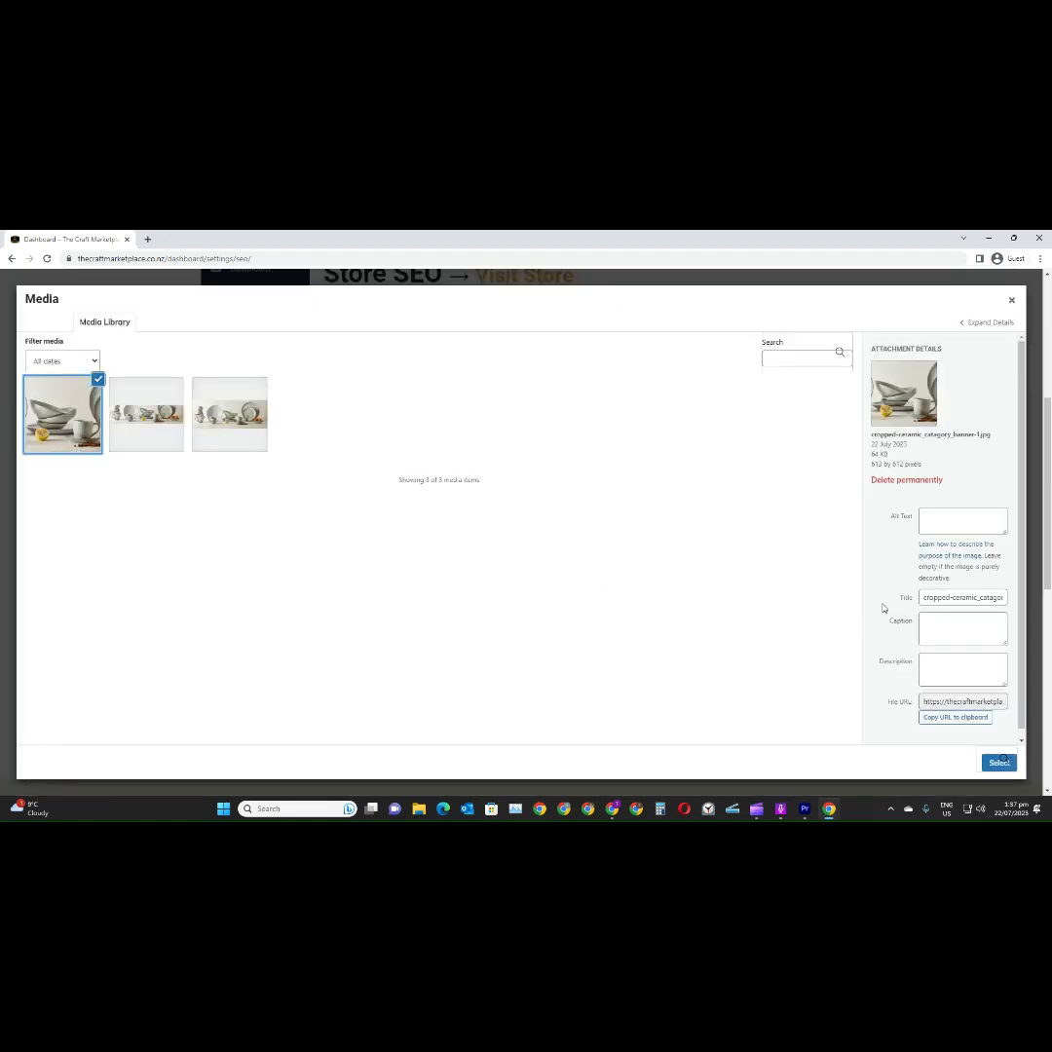
left_click(996, 763)
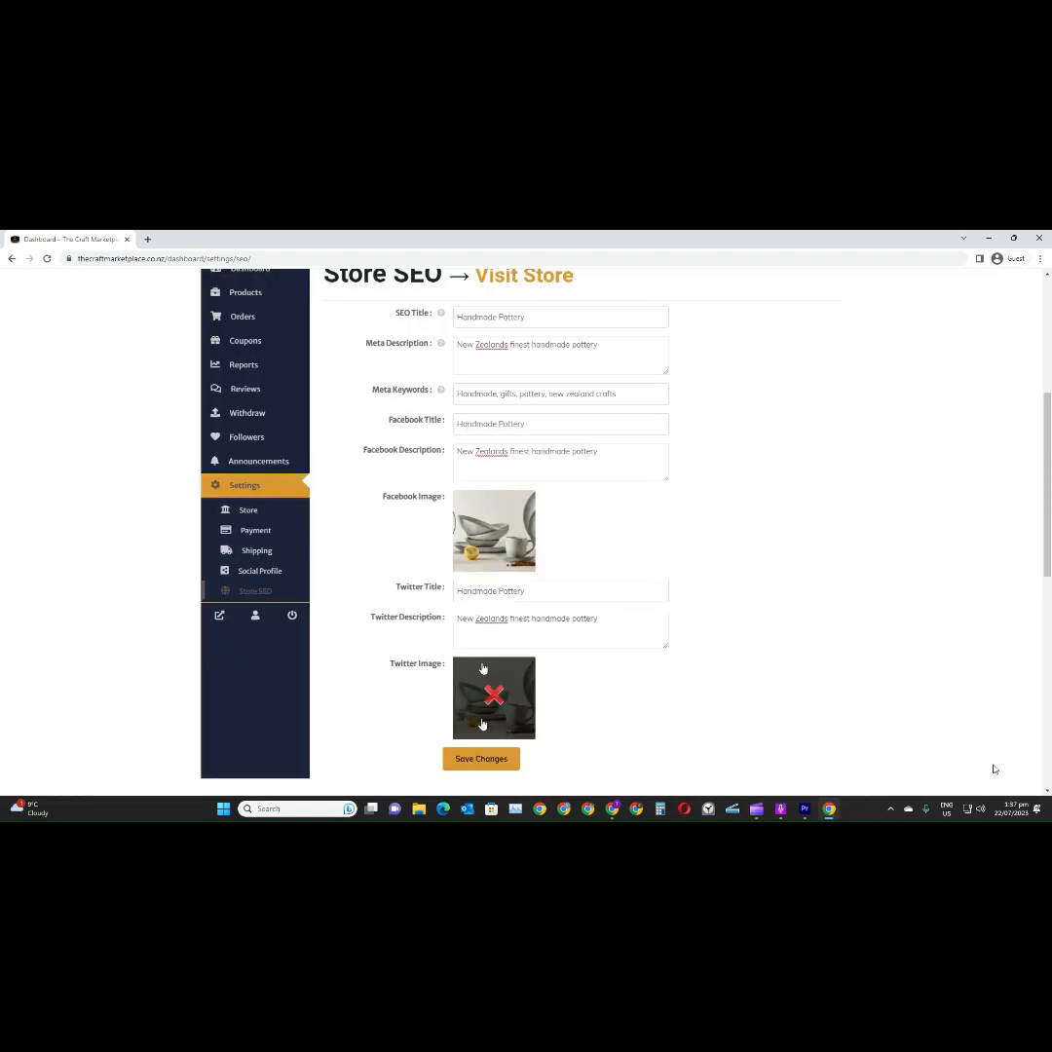
left_click(482, 759)
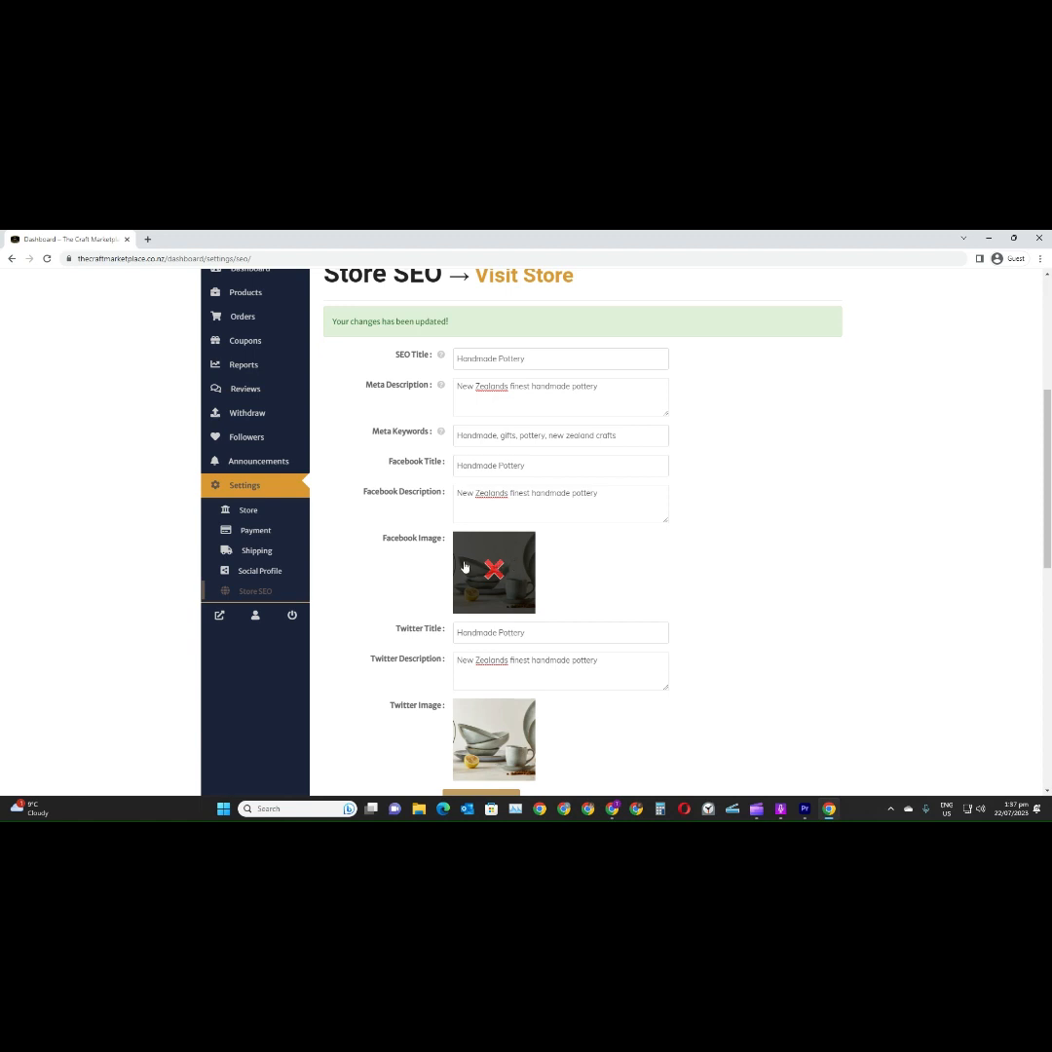
Revisit the store settings, and examine the withdrawal page's balance, payment details and payment methods
left_click(249, 510)
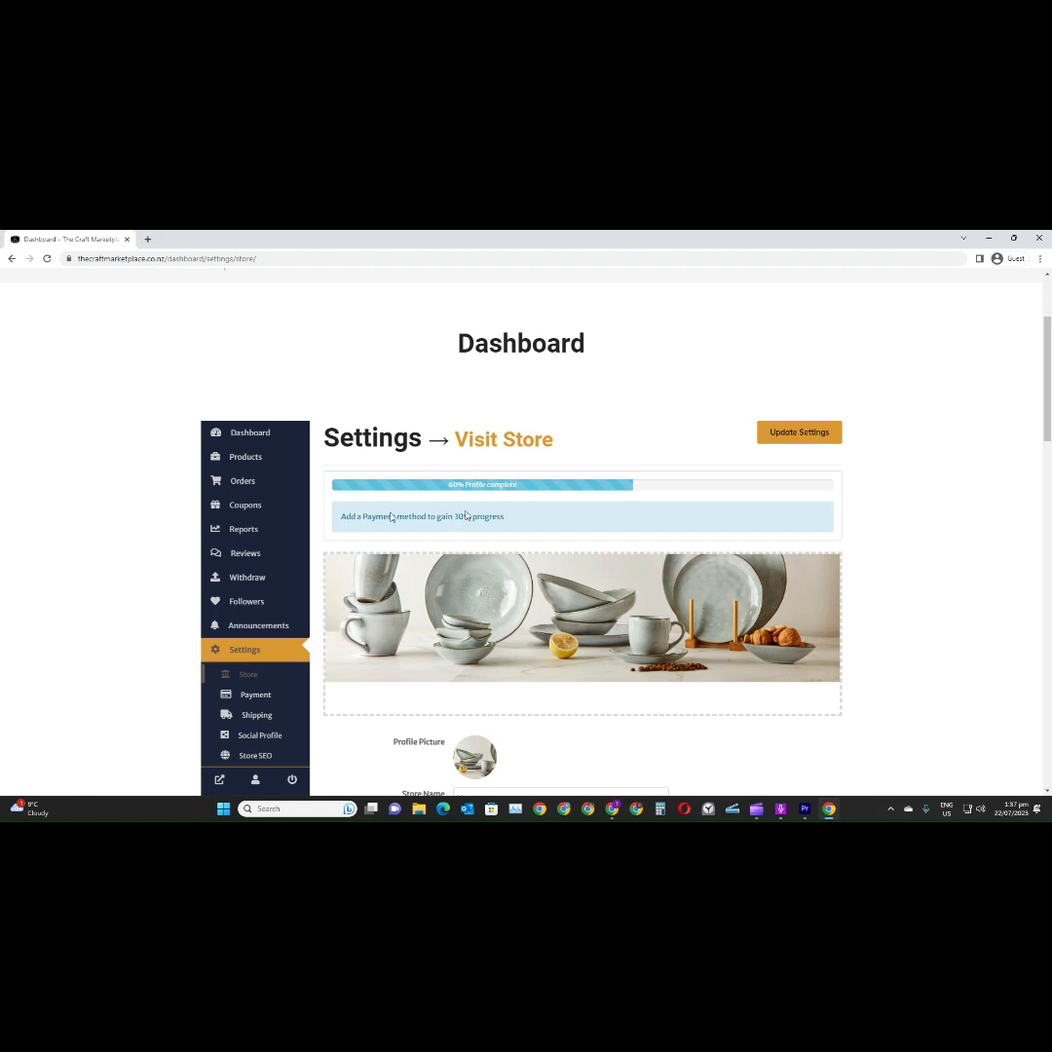
scroll(466, 509, "down", 2)
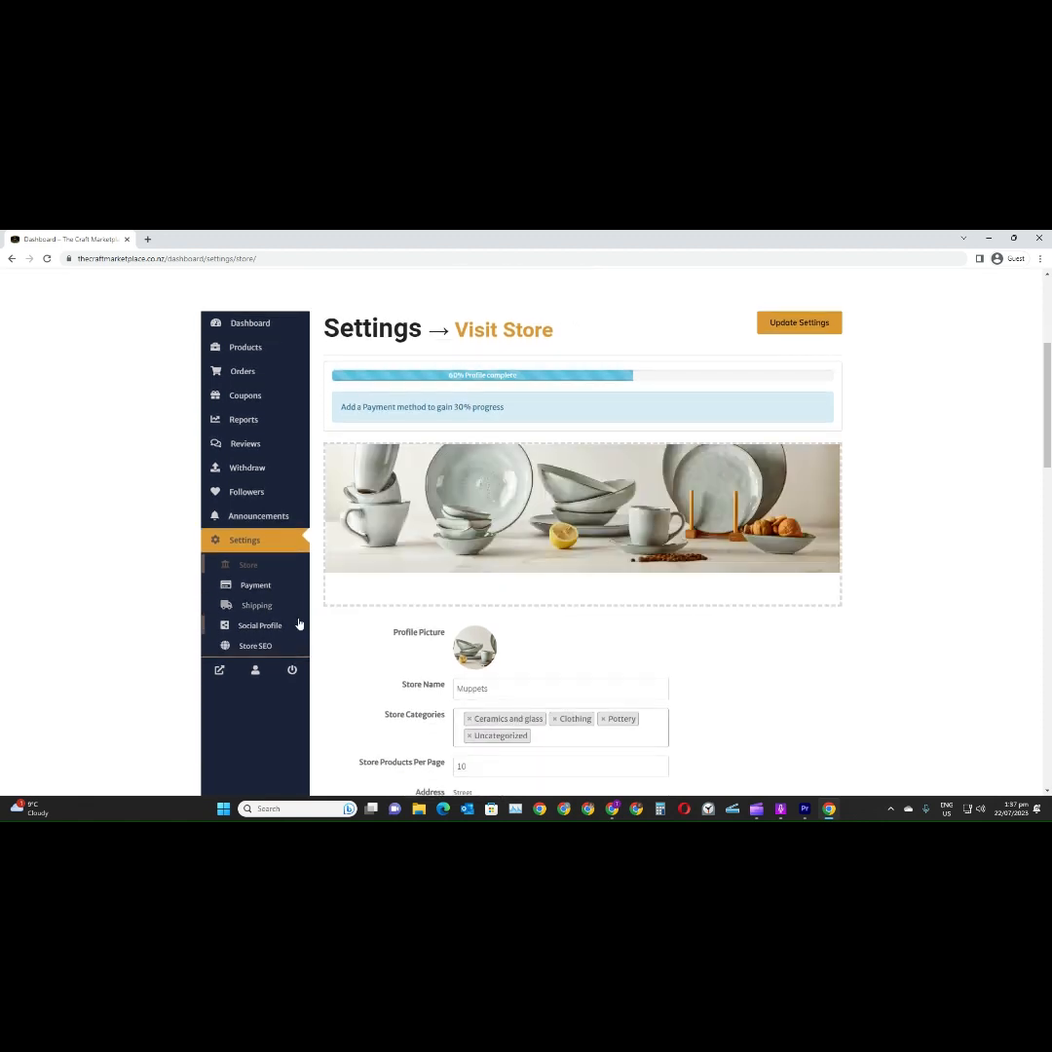
left_click(251, 470)
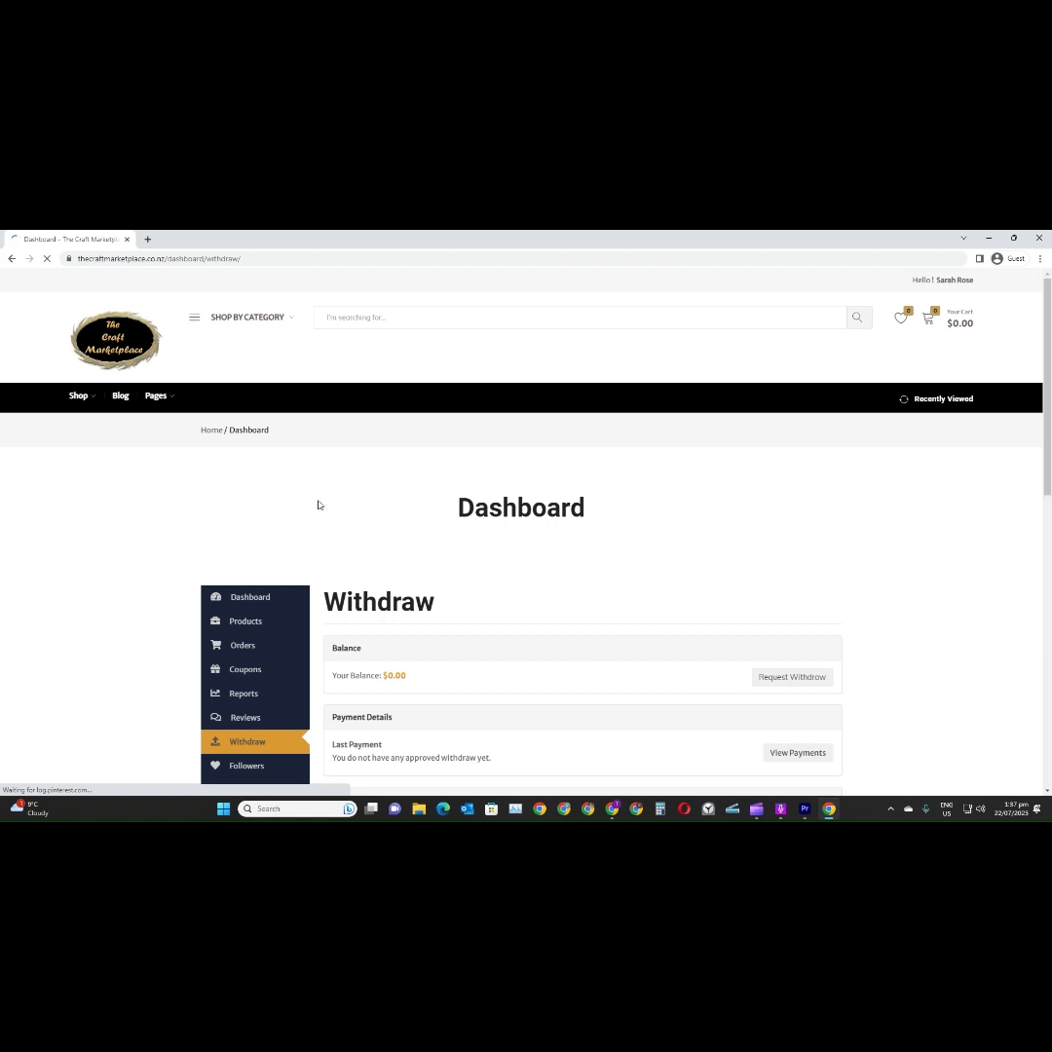
scroll(589, 554, "down", 3)
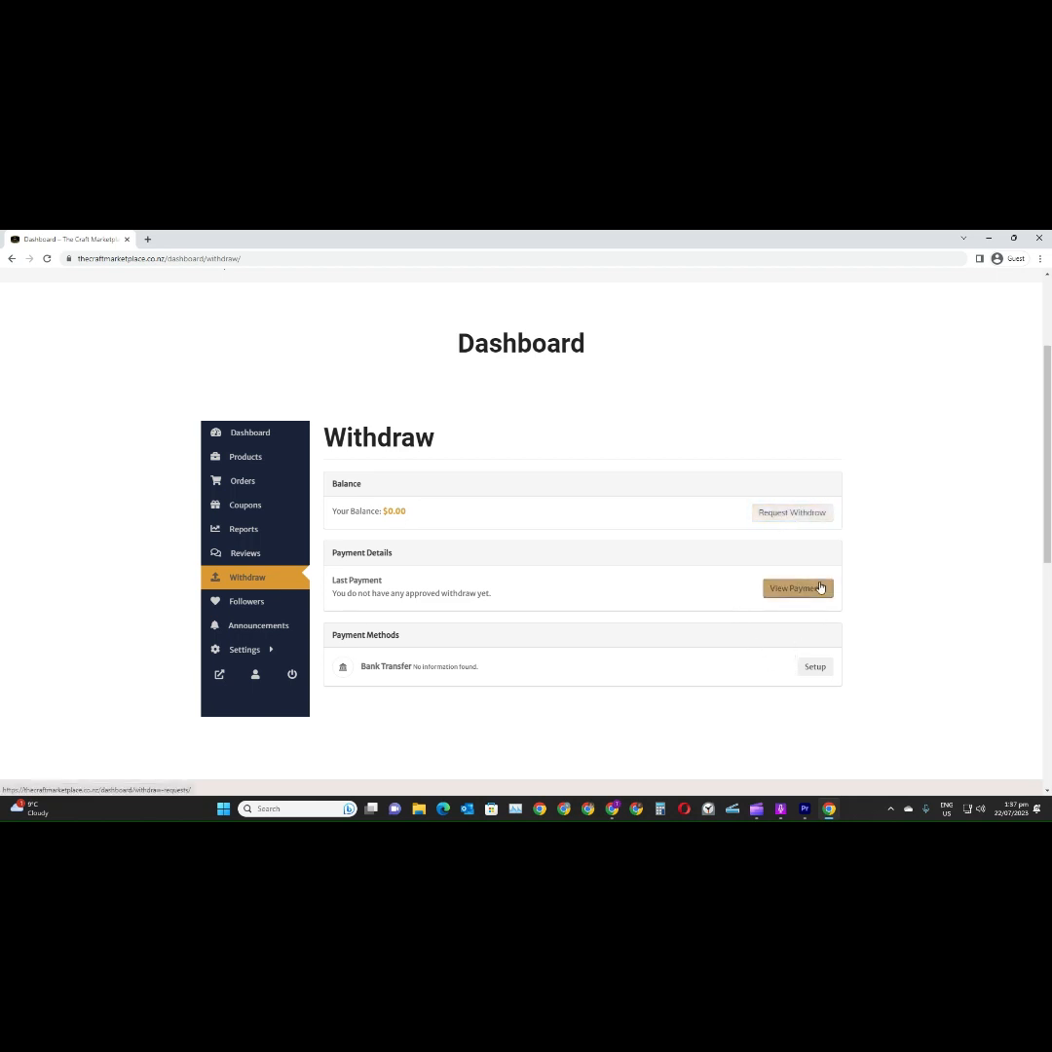
scroll(818, 594, "down", 1)
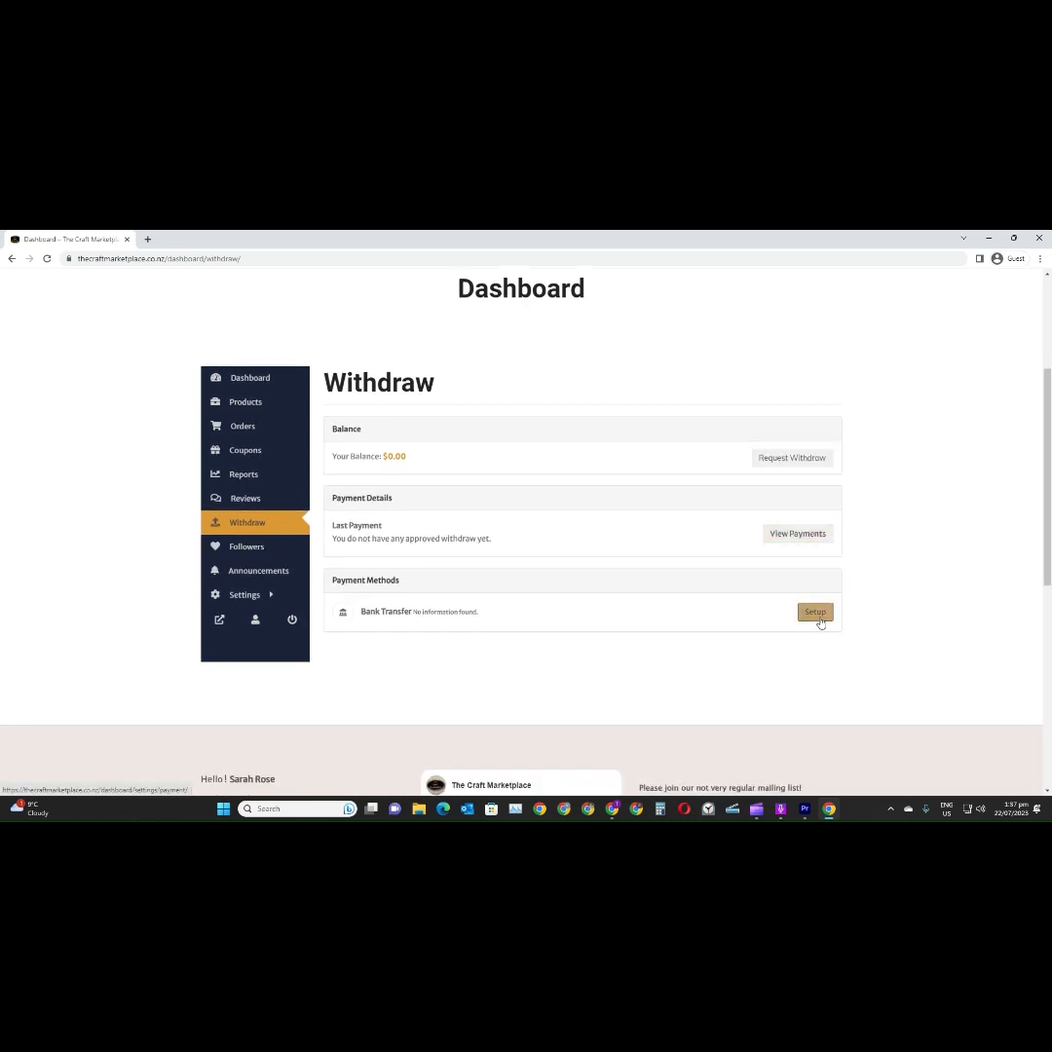
scroll(820, 623, "down", 1)
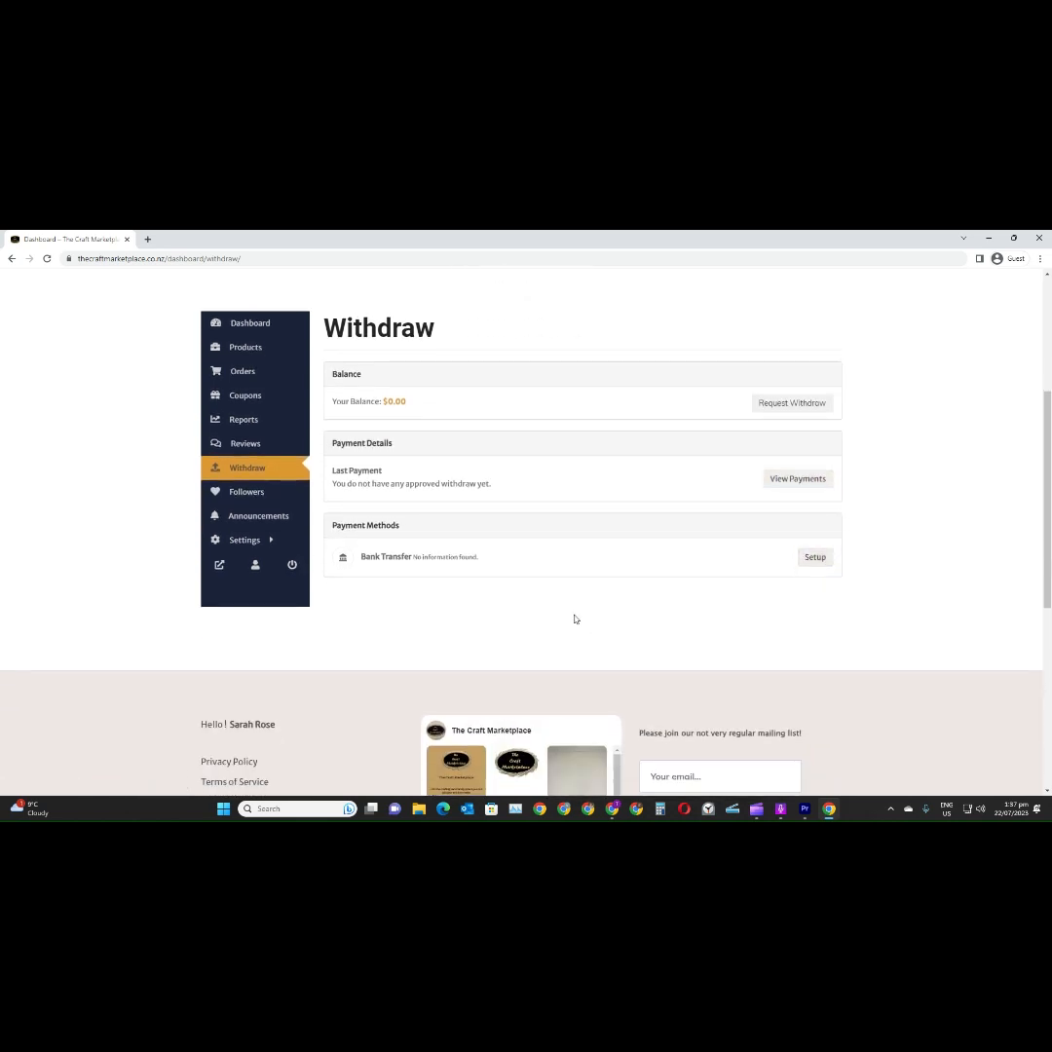
scroll(573, 618, "up", 4)
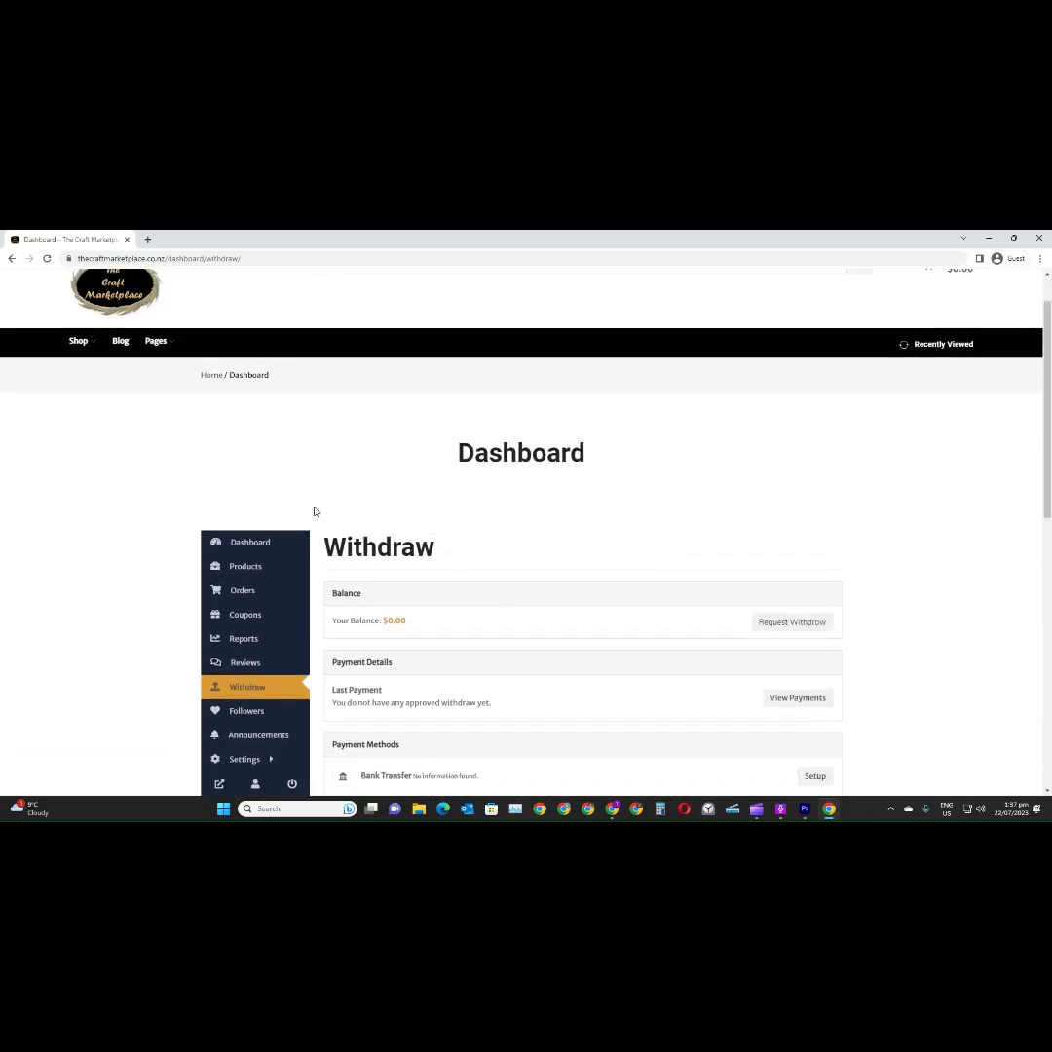
Return to the vendor dashboard overview and review its profile progress, sales and order statistics
left_click(245, 541)
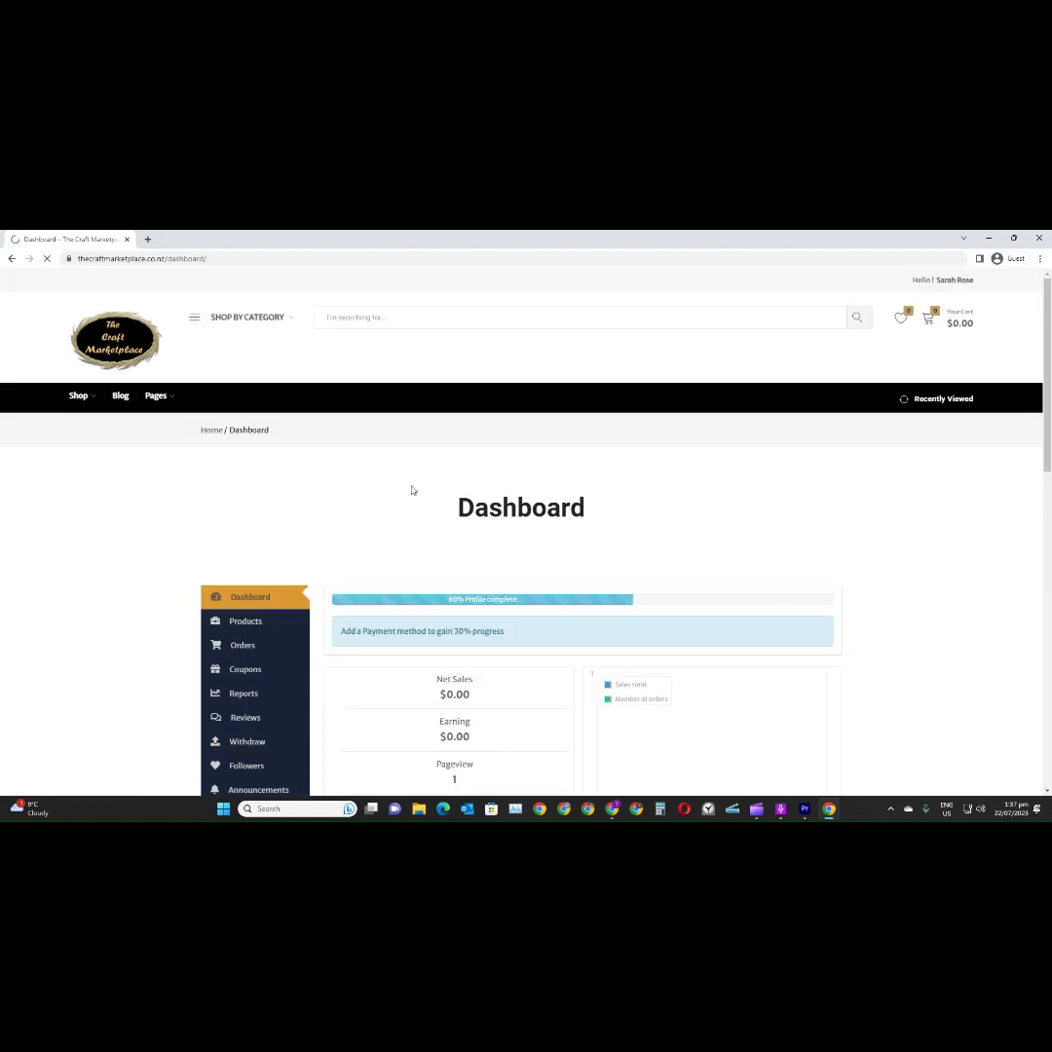
scroll(414, 490, "down", 3)
scroll(415, 484, "down", 3)
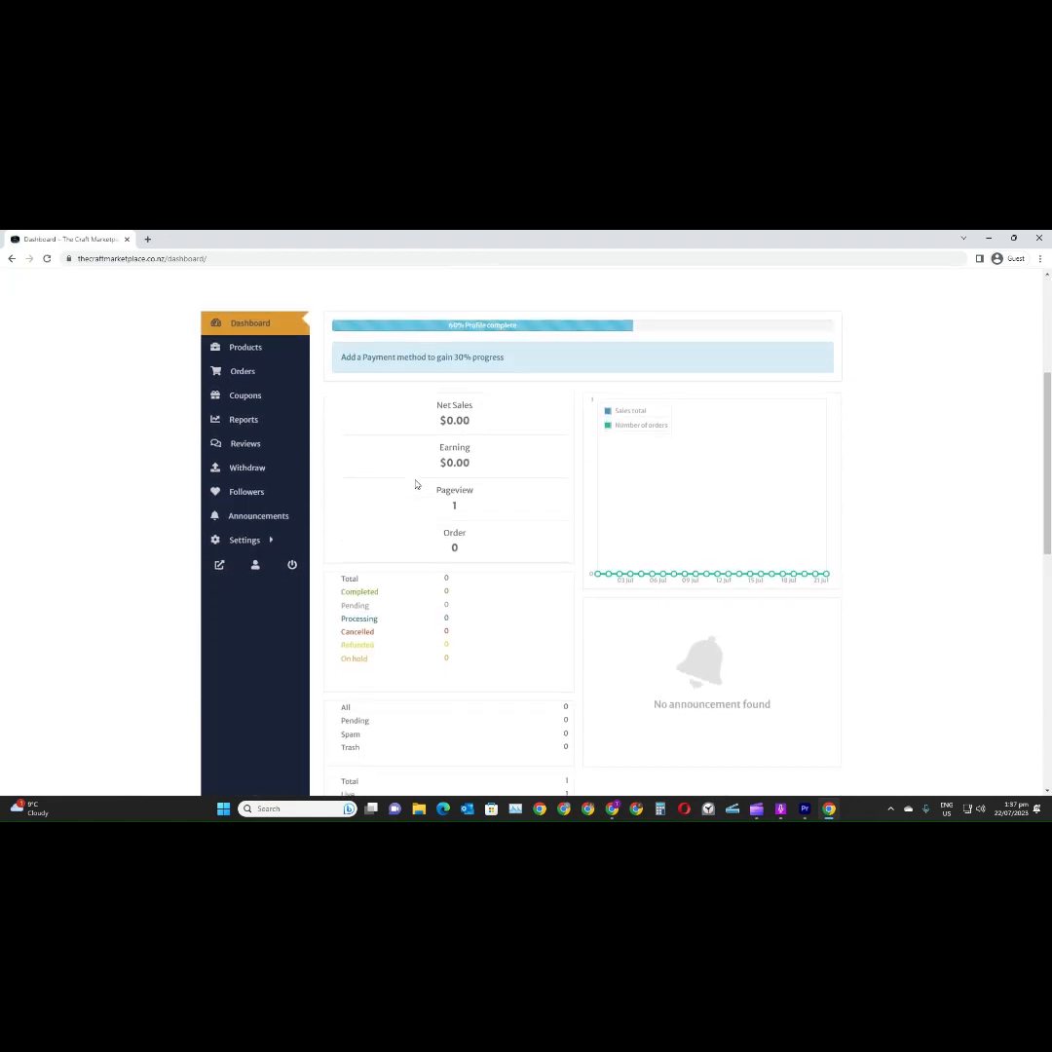